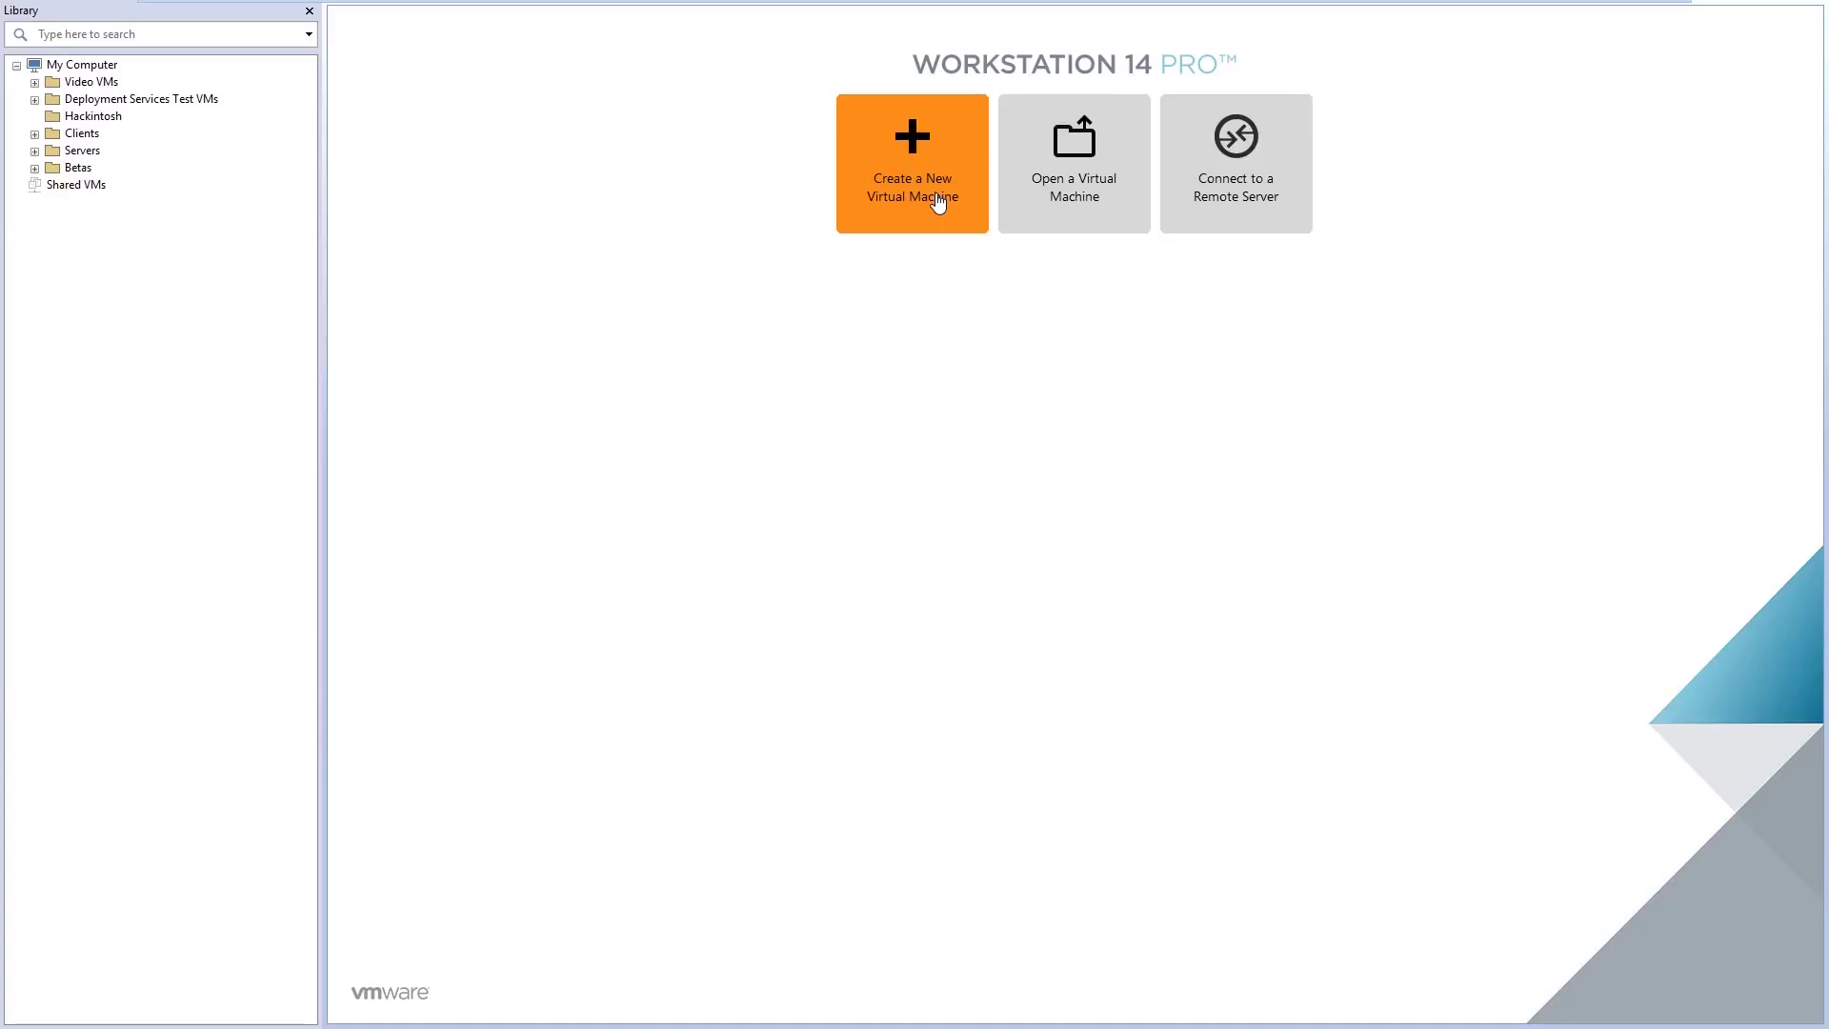
Launch the New Virtual Machine Wizard from Create a New Virtual Machine on the Home tab
{"action": "left_click", "coordinate": [922, 194]}
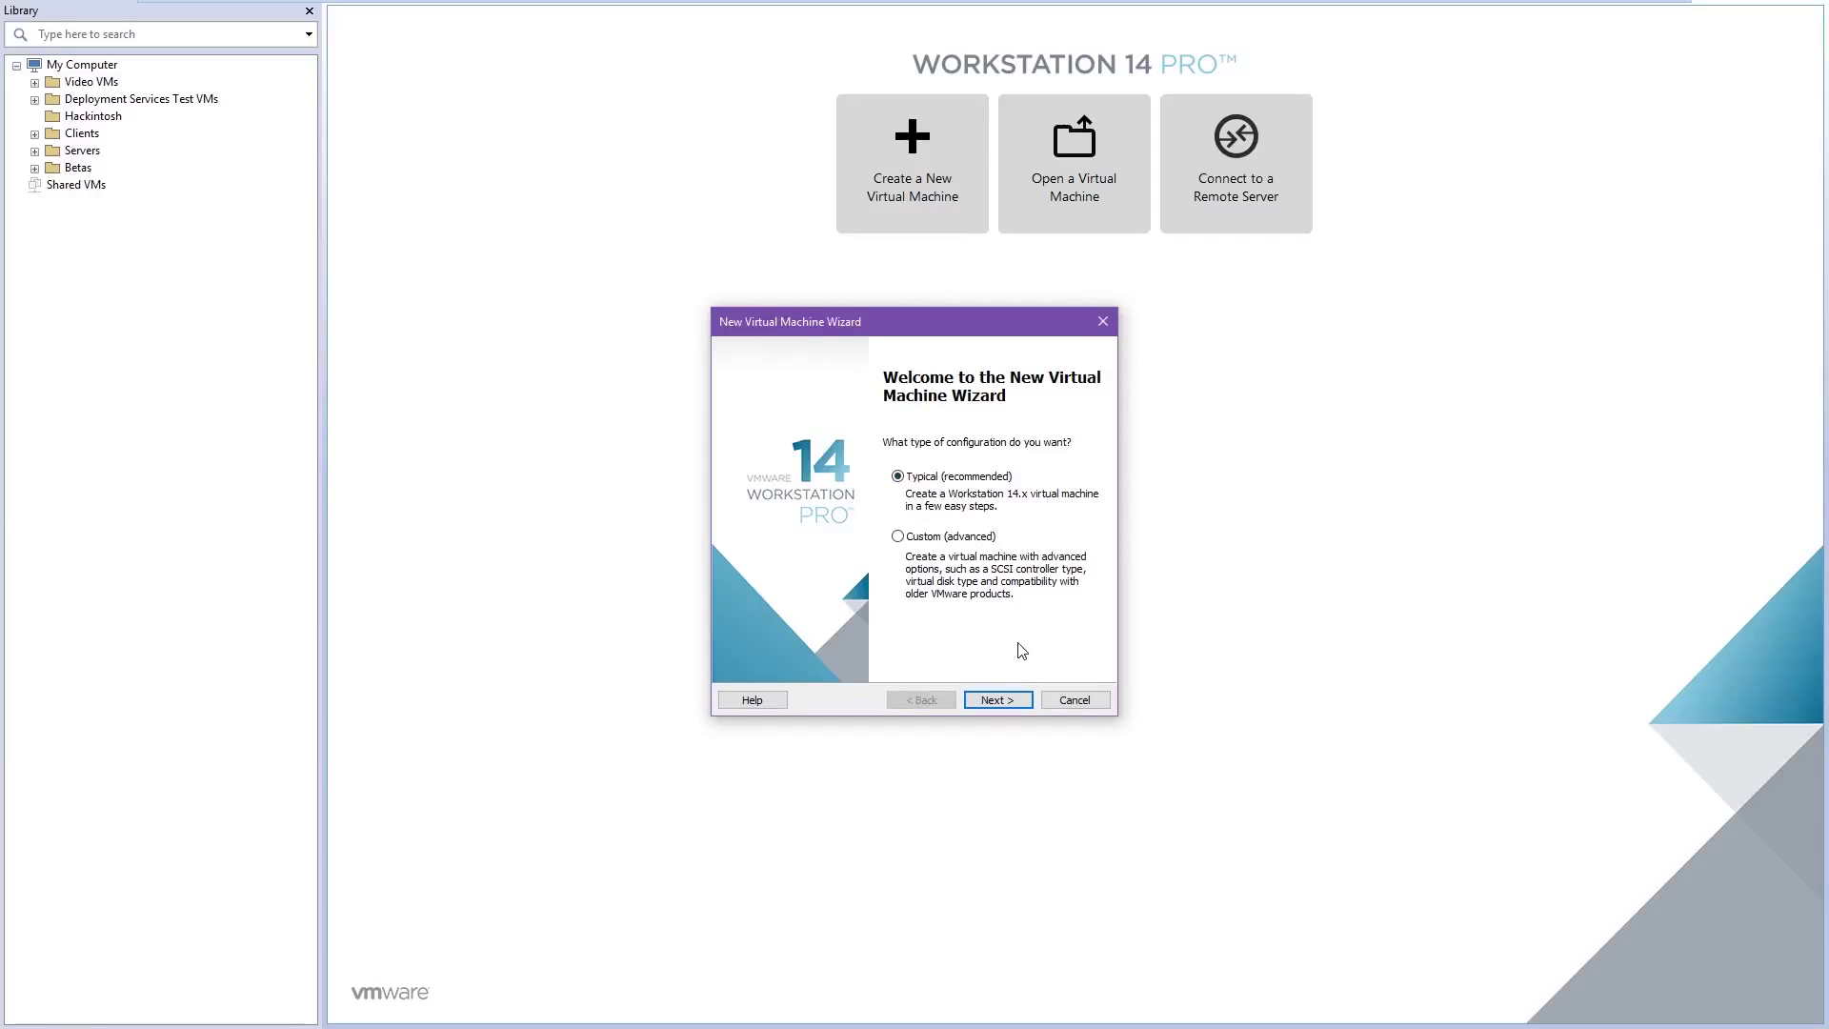
Choose the BetaArchive Windows 2000 Professional ISO as installer image and reach the naming page
{"action": "left_click", "coordinate": [998, 701]}
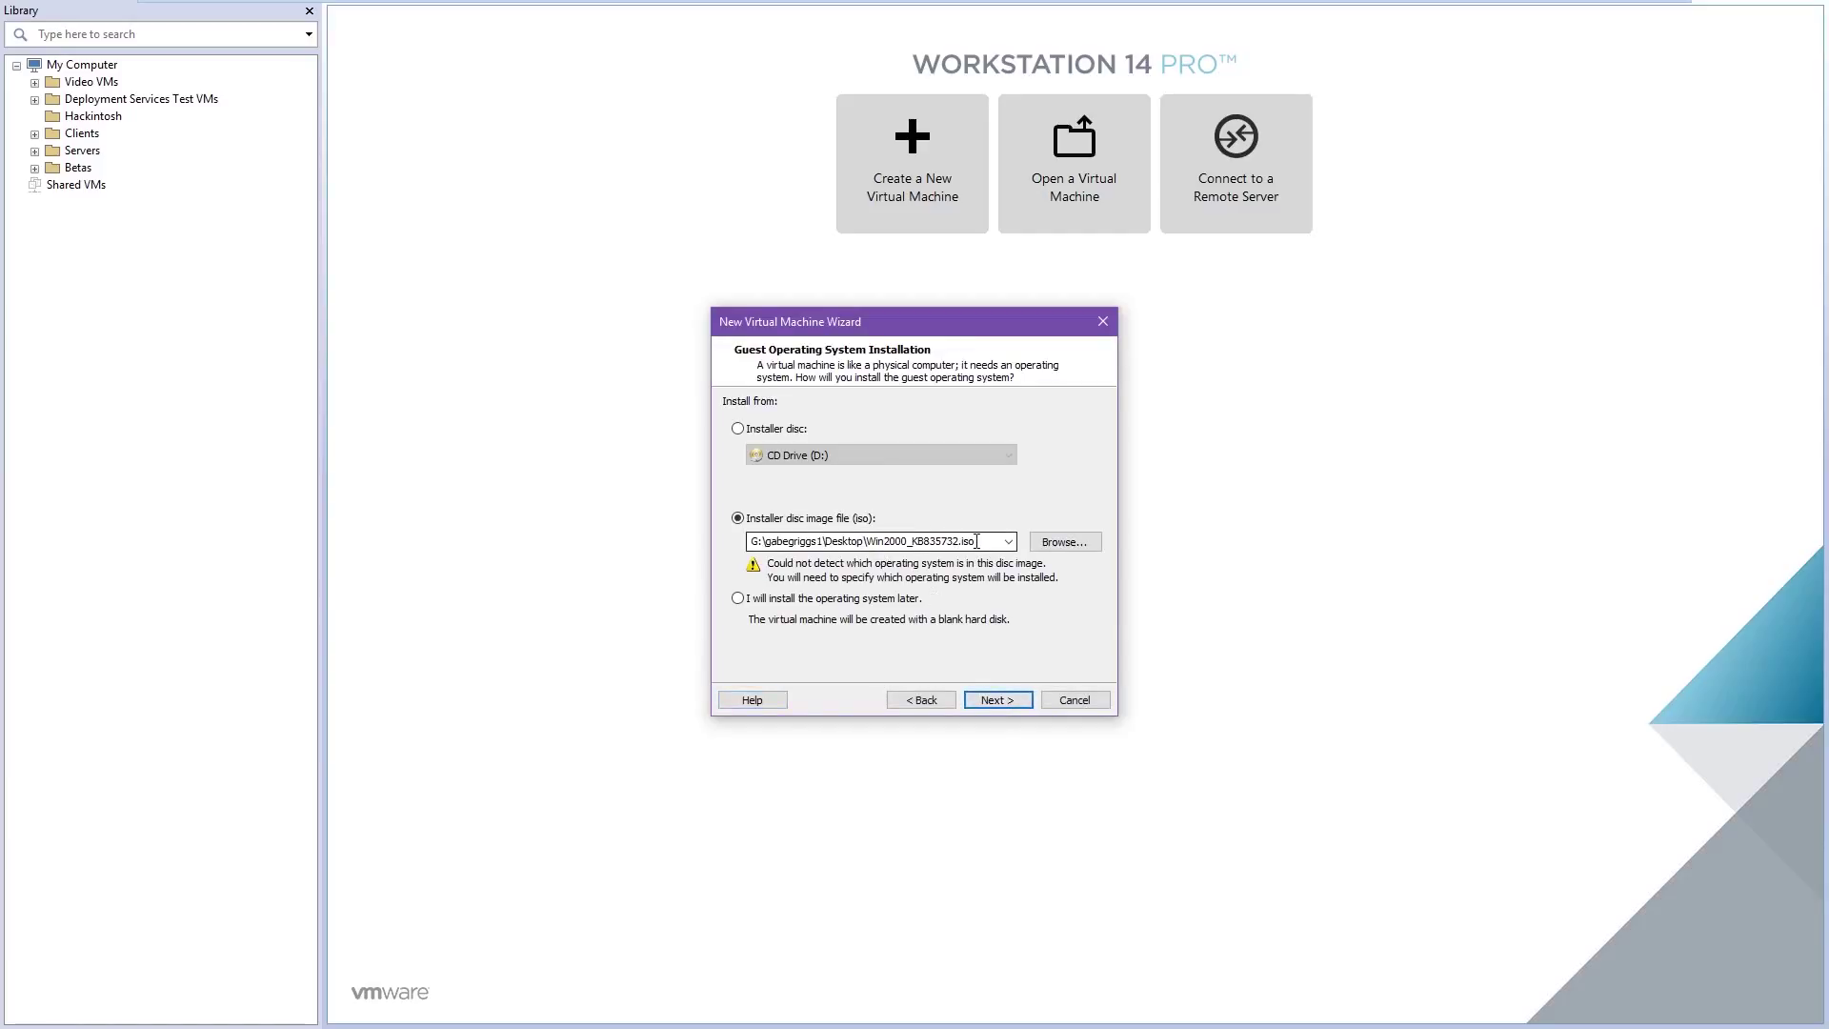
{"action": "left_click", "coordinate": [1008, 543]}
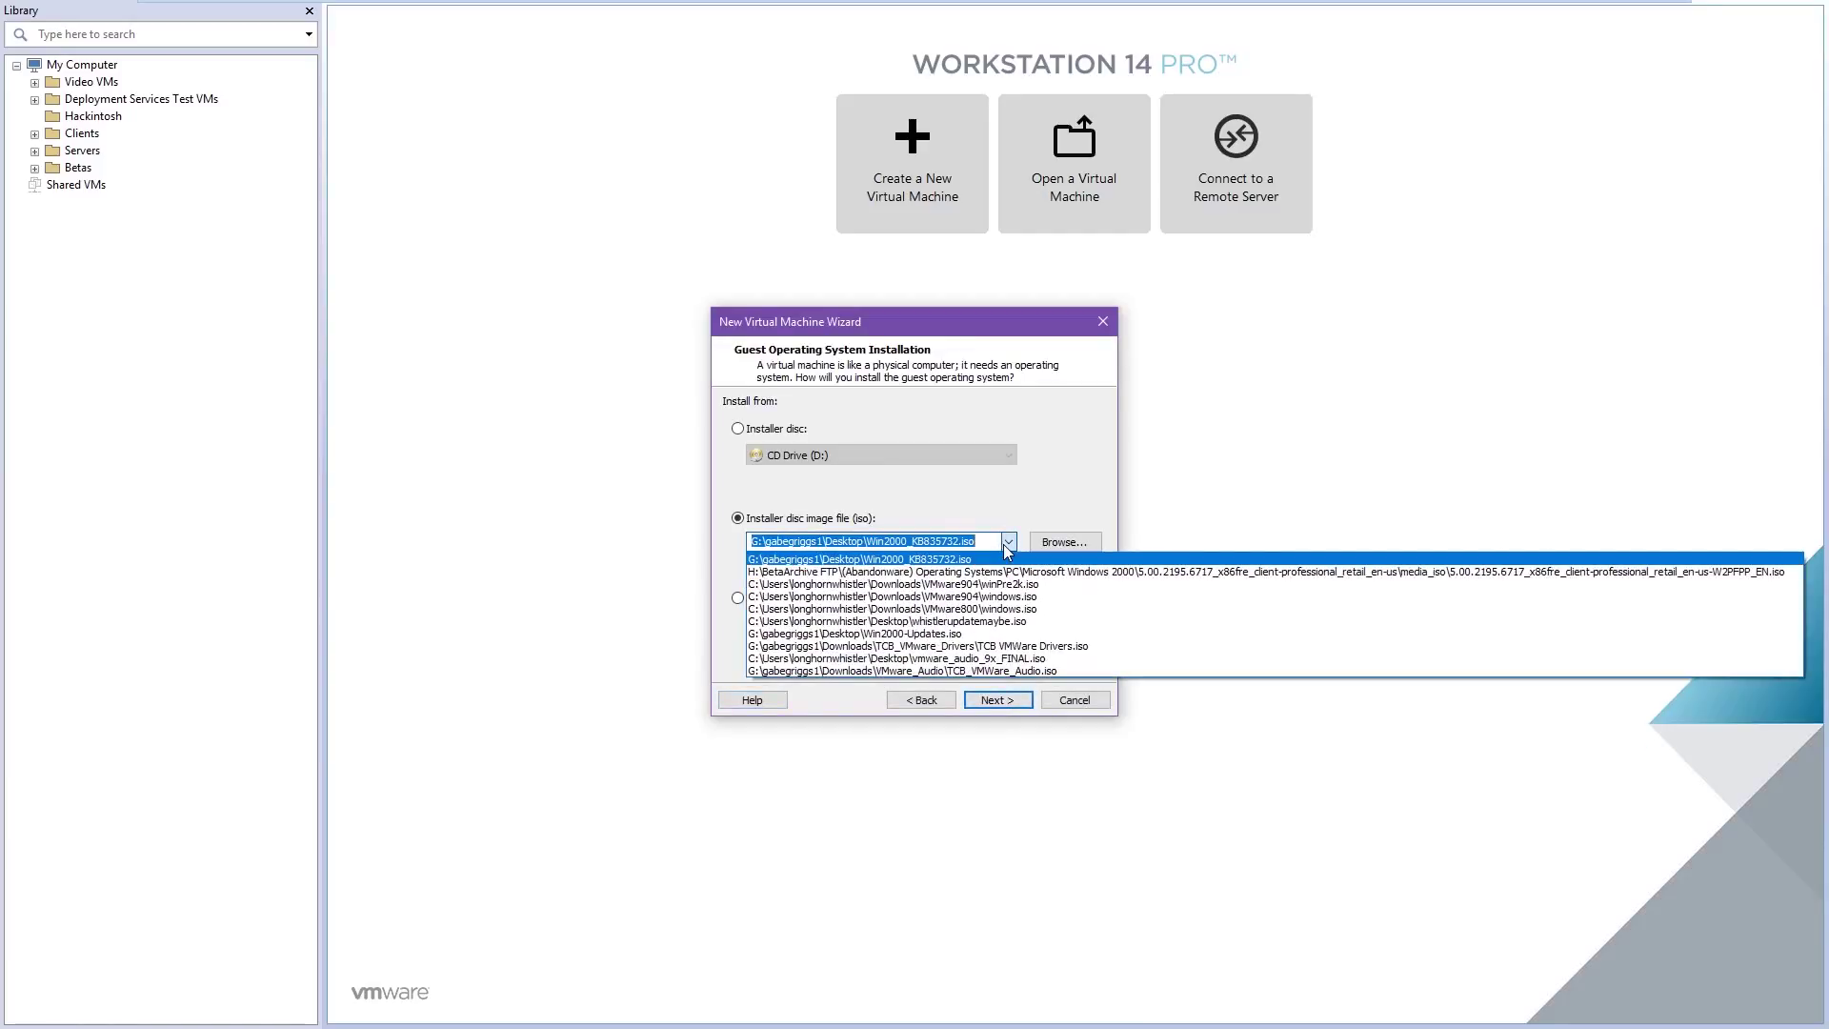
{"action": "left_click", "coordinate": [972, 573]}
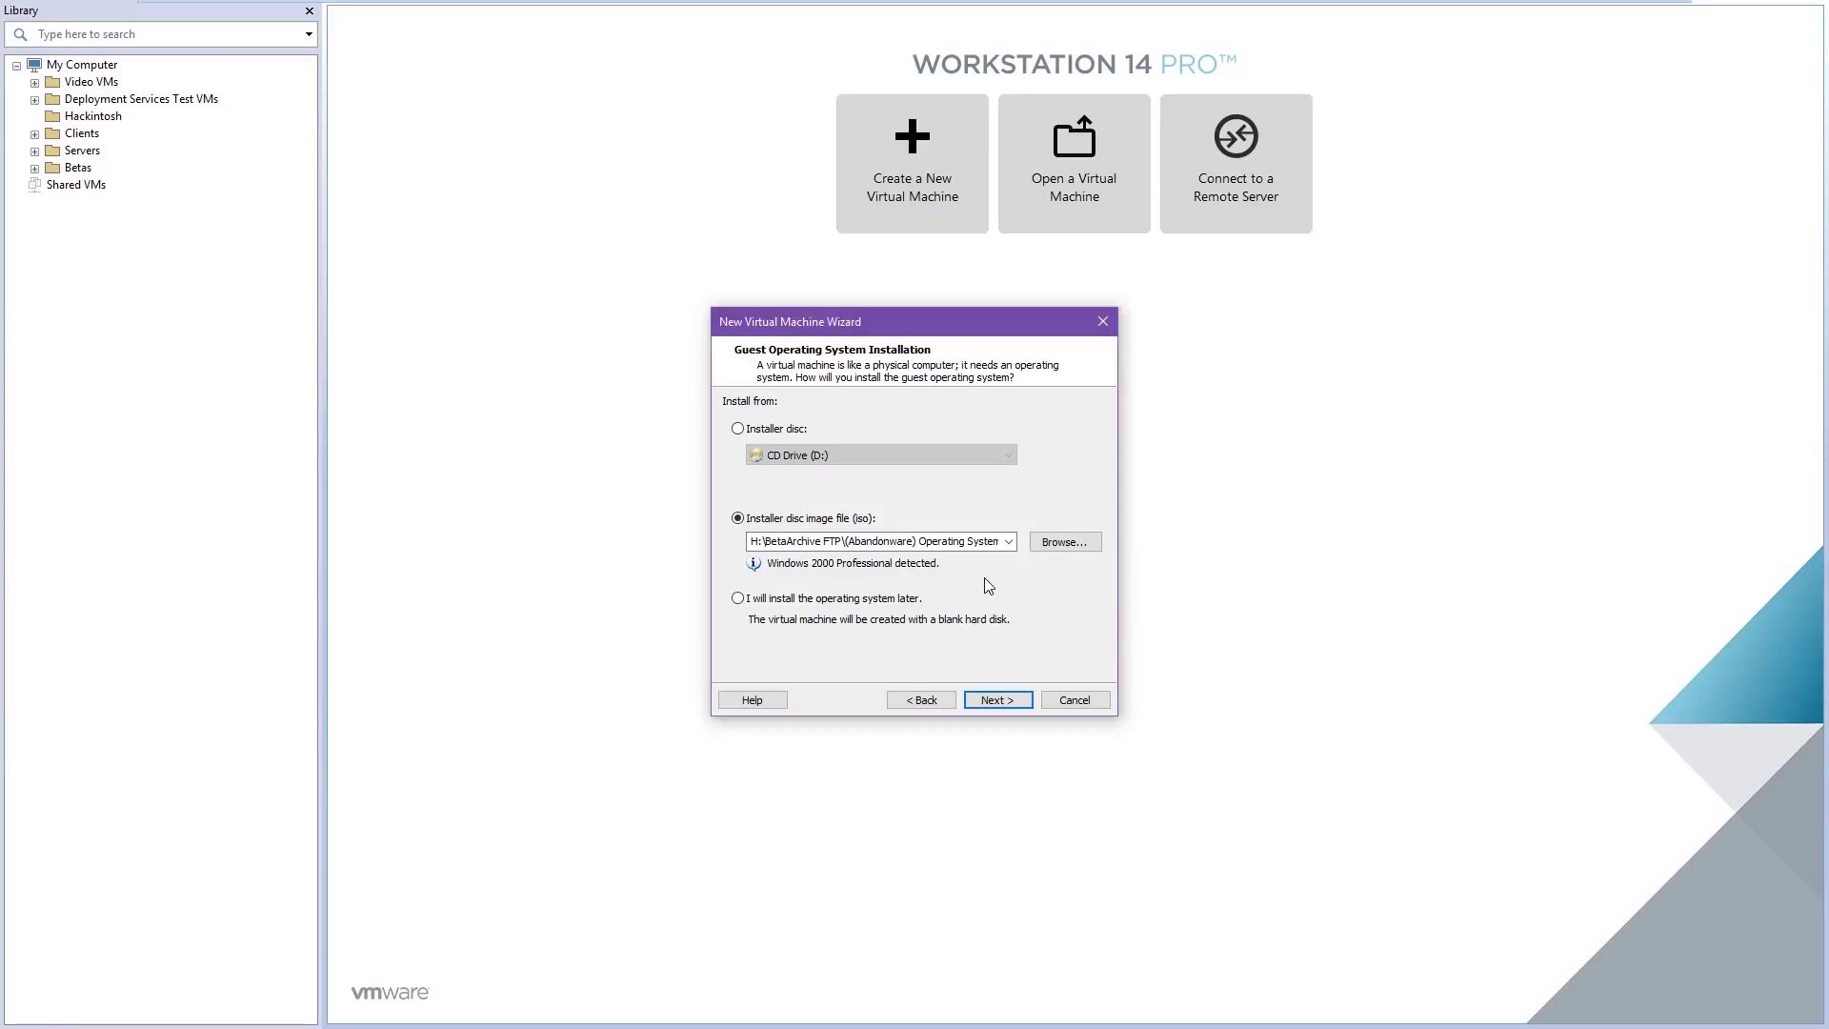
{"action": "left_click", "coordinate": [991, 700]}
{"action": "left_click", "coordinate": [902, 431]}
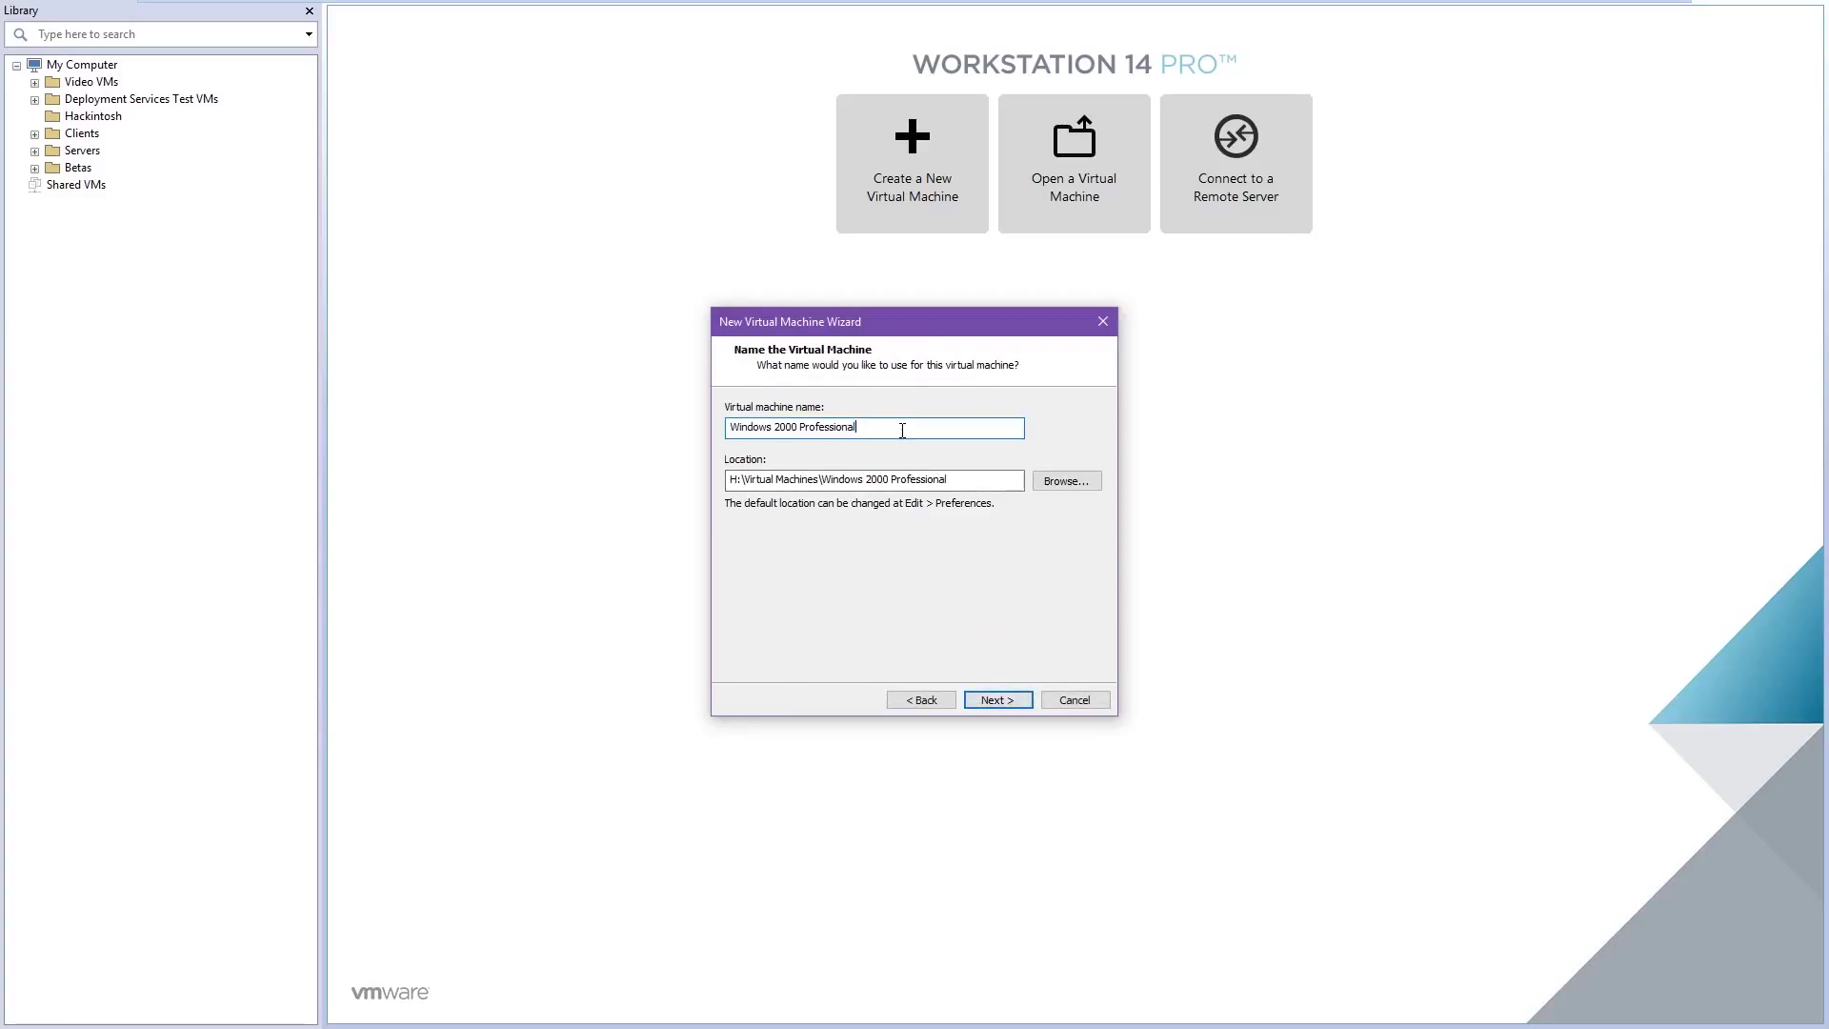
Name the VM 'Windows 2000 Professional - VM - VIDEO' and keep the 8 GB single-file disk
{"action": "type", "text": "- VM - VIDE"}
{"action": "key", "text": "BackSpace"}
{"action": "key", "text": "BackSpace"}
{"action": "key", "text": "BackSpace"}
{"action": "key", "text": "BackSpace"}
{"action": "type", "text": "VIDEO"}
{"action": "left_click", "coordinate": [987, 706]}
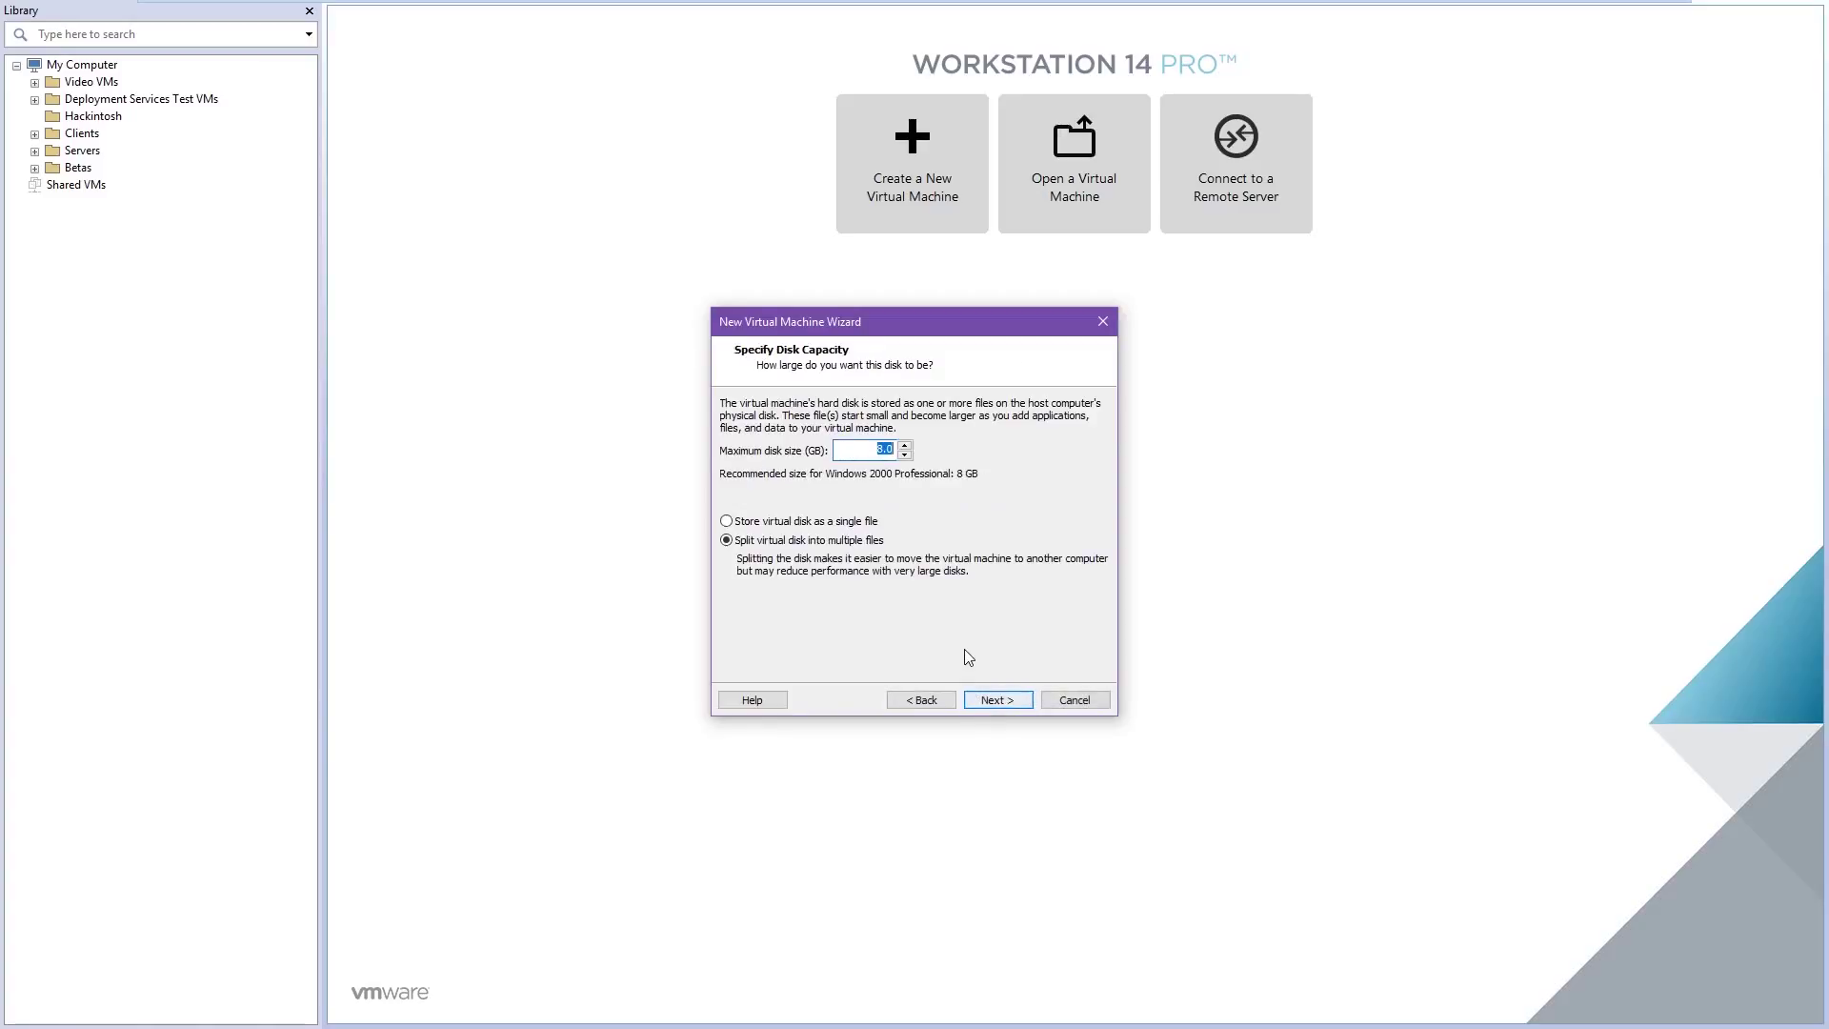
{"action": "left_click", "coordinate": [1005, 702]}
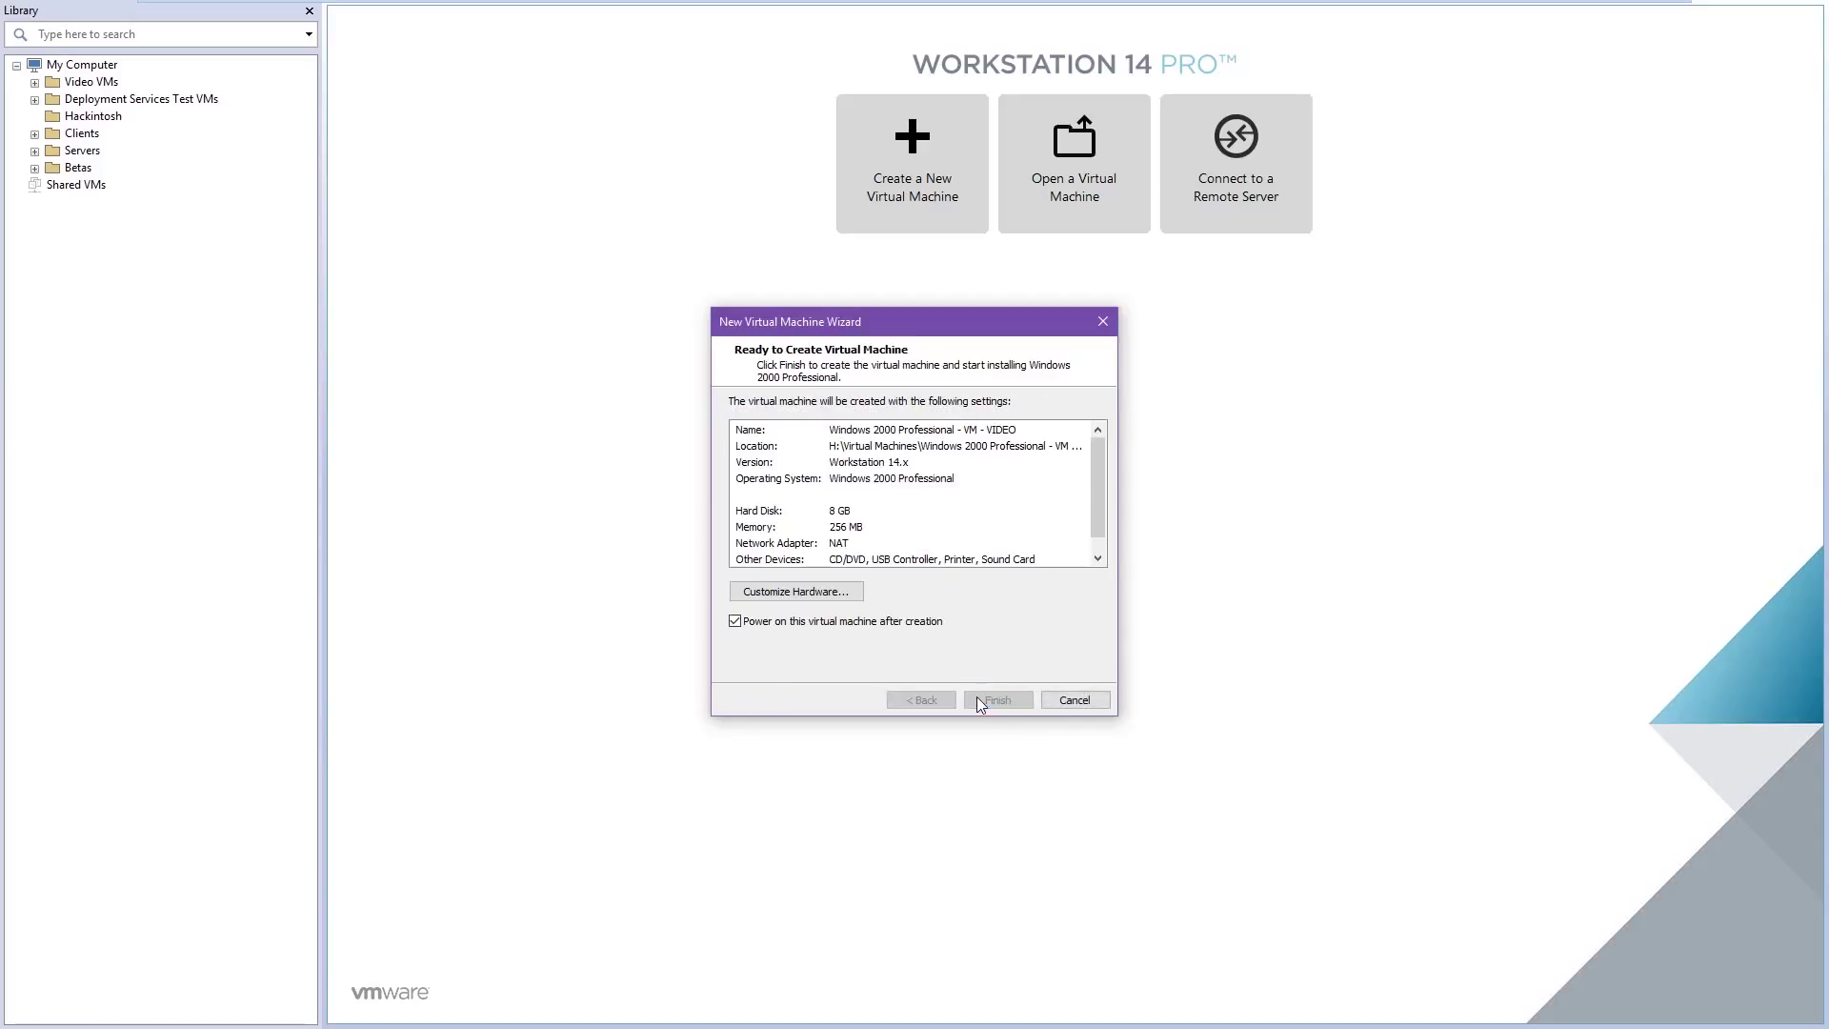
Finish the wizard so the VM is created, powers on and boots Windows 2000 Setup
{"action": "left_click", "coordinate": [986, 703]}
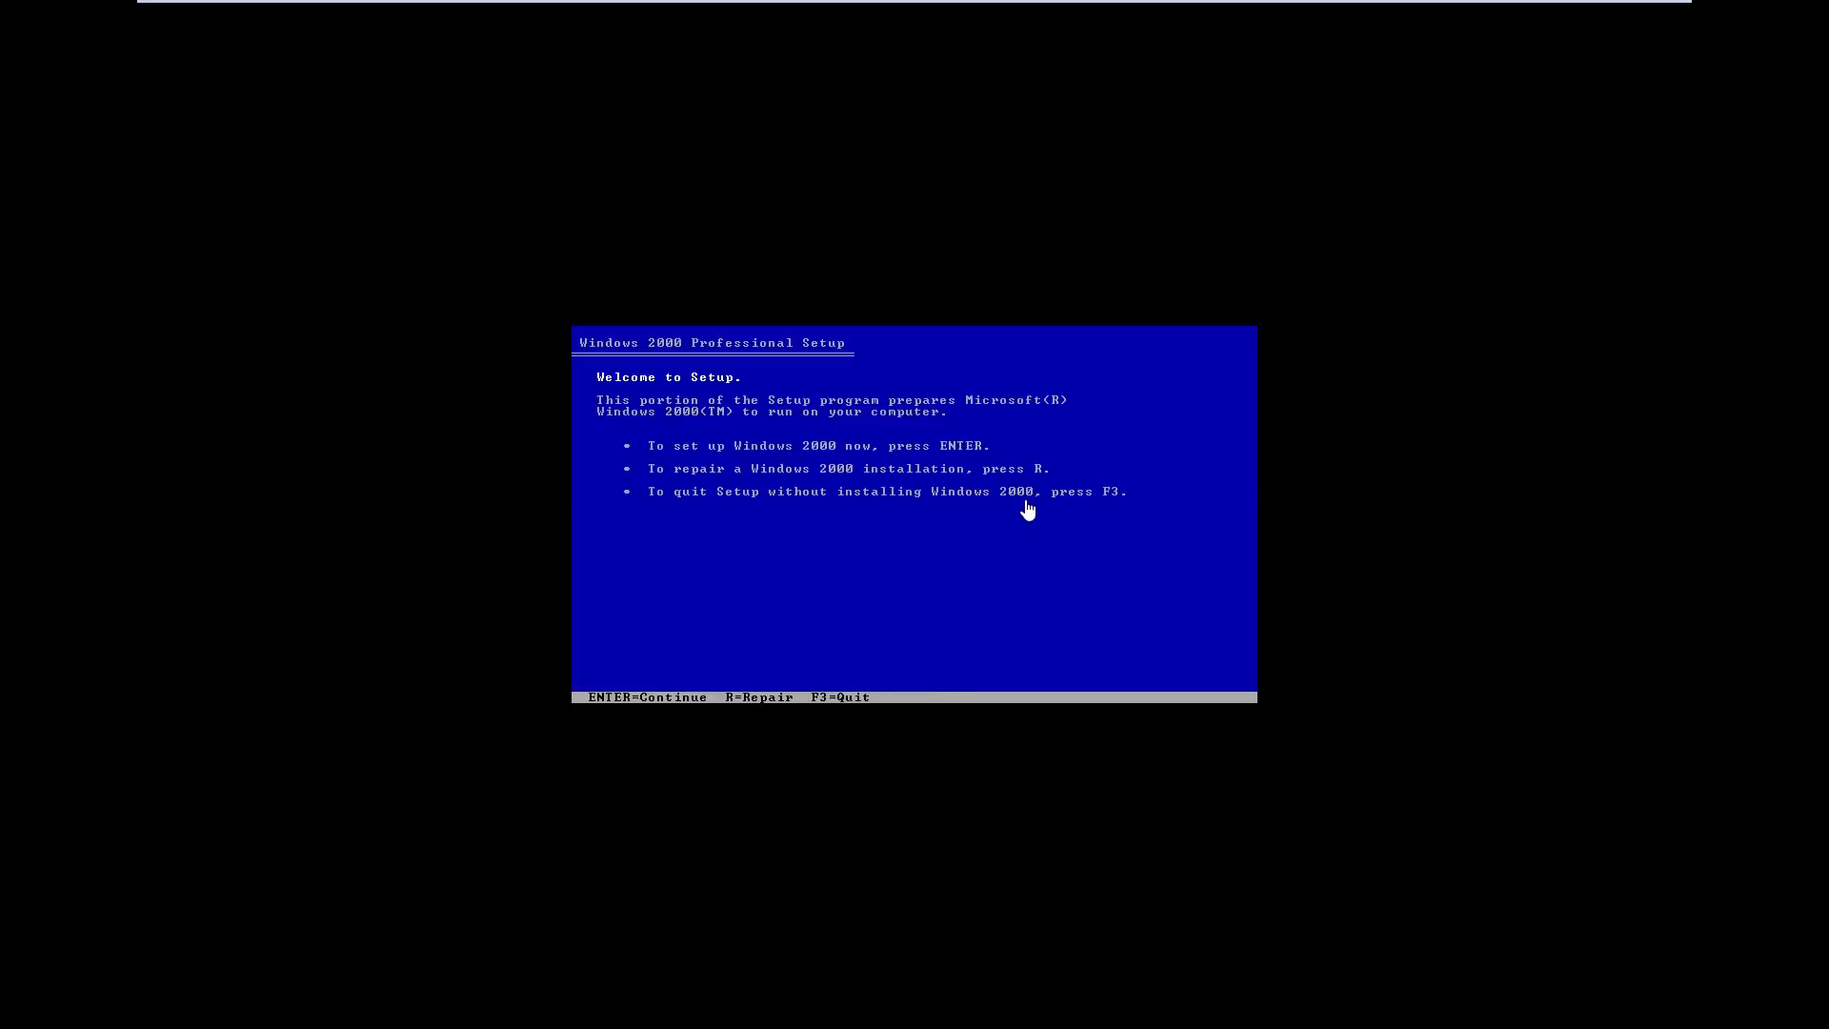
Accept the licence, create an 8179 MB C: partition for Windows and format it as NTFS
{"action": "left_click", "coordinate": [1028, 511]}
{"action": "key", "text": "Return"}
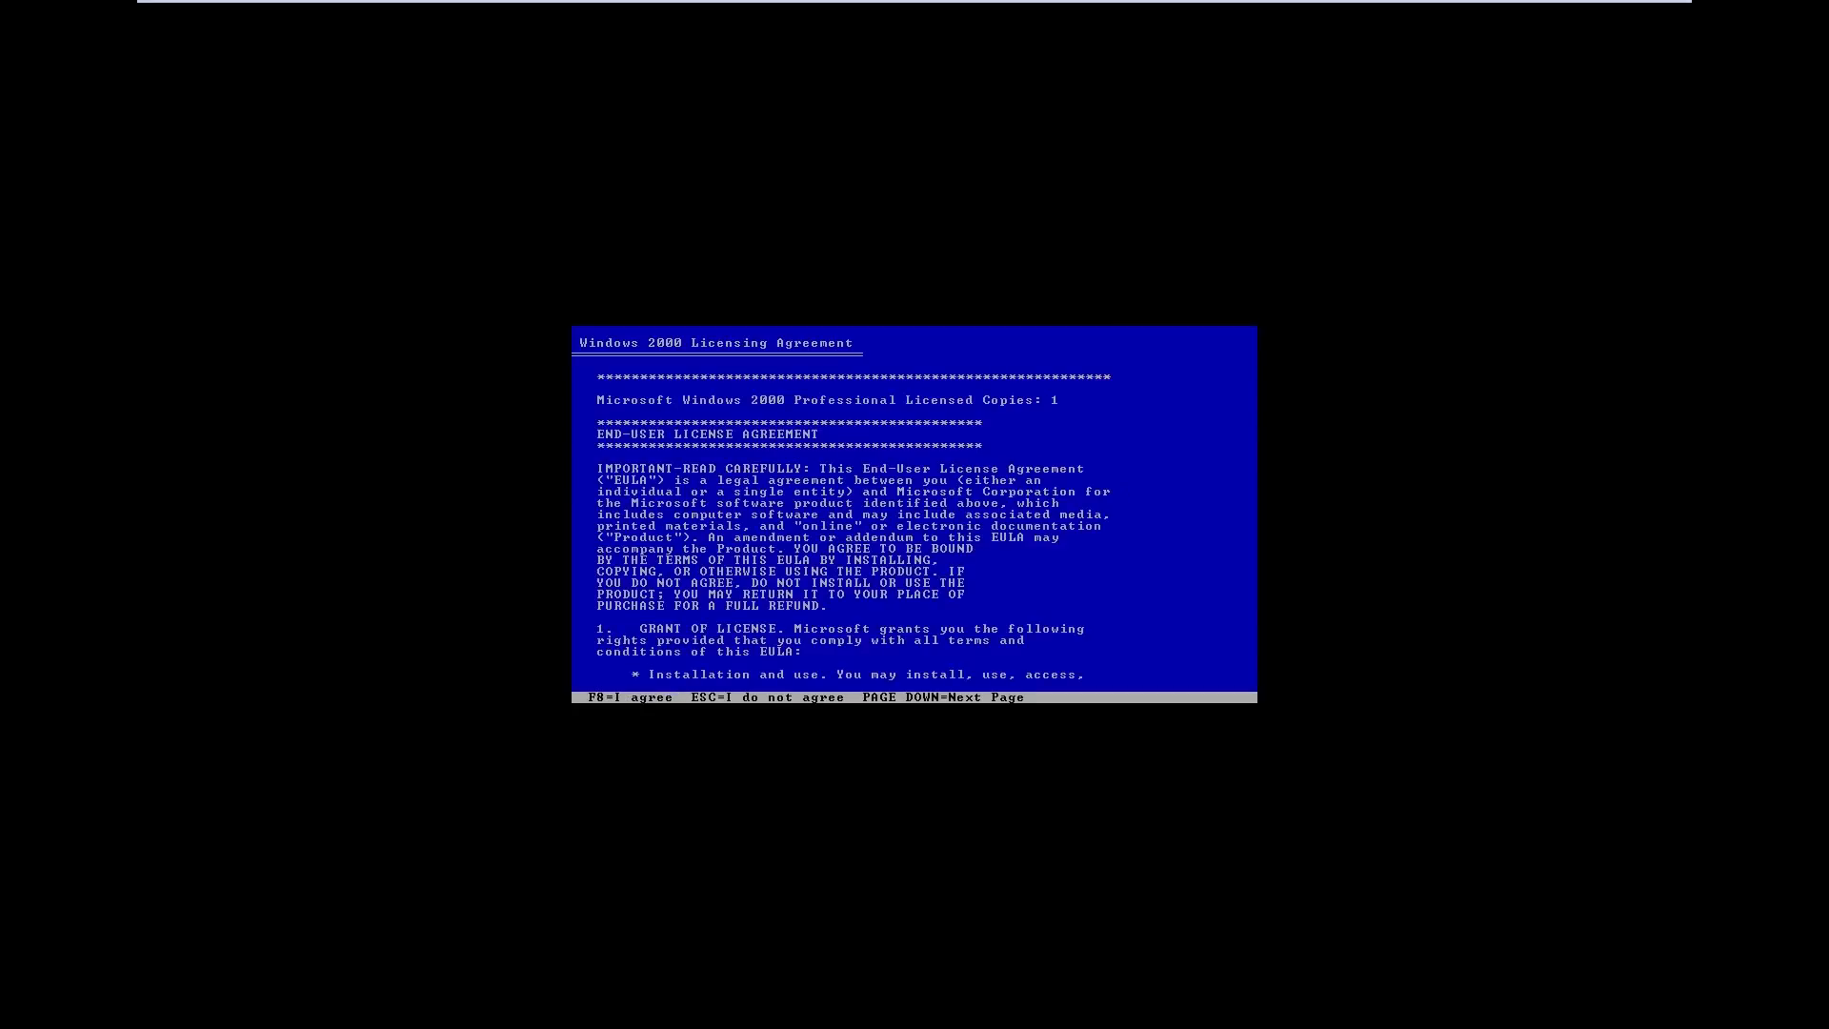
{"action": "key", "text": "F8"}
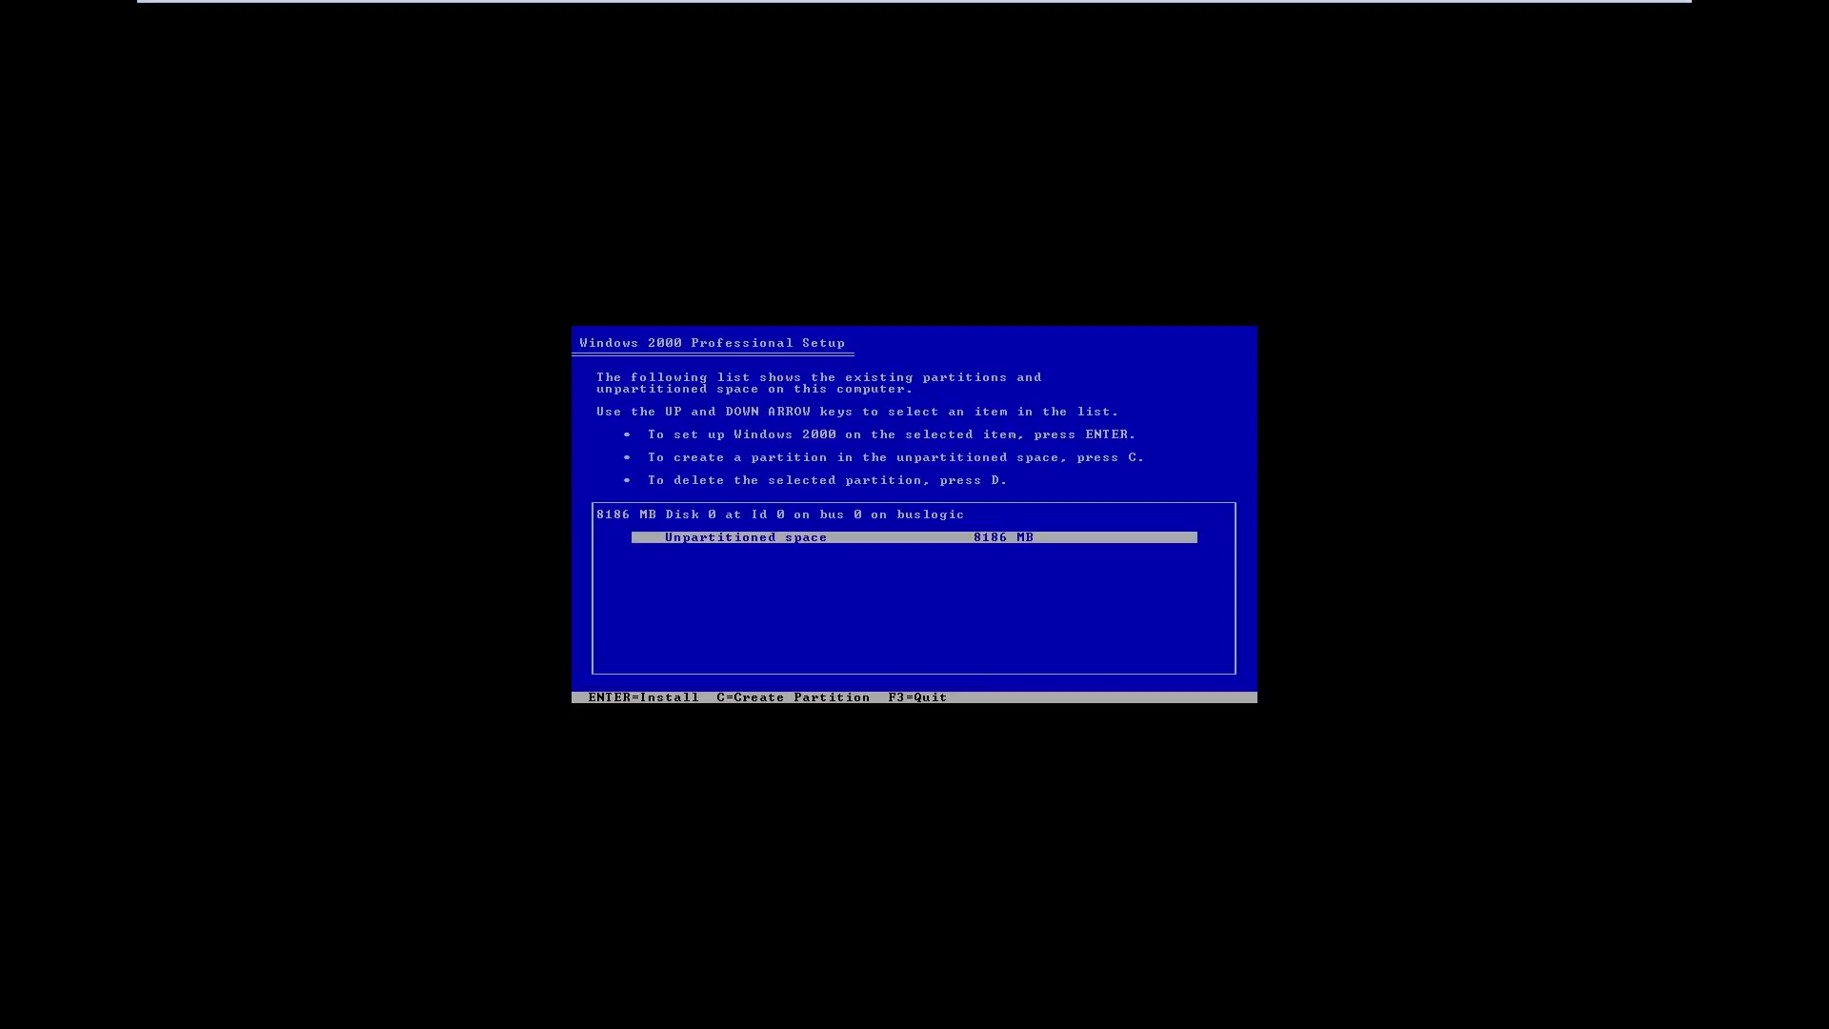
{"action": "key", "text": "c"}
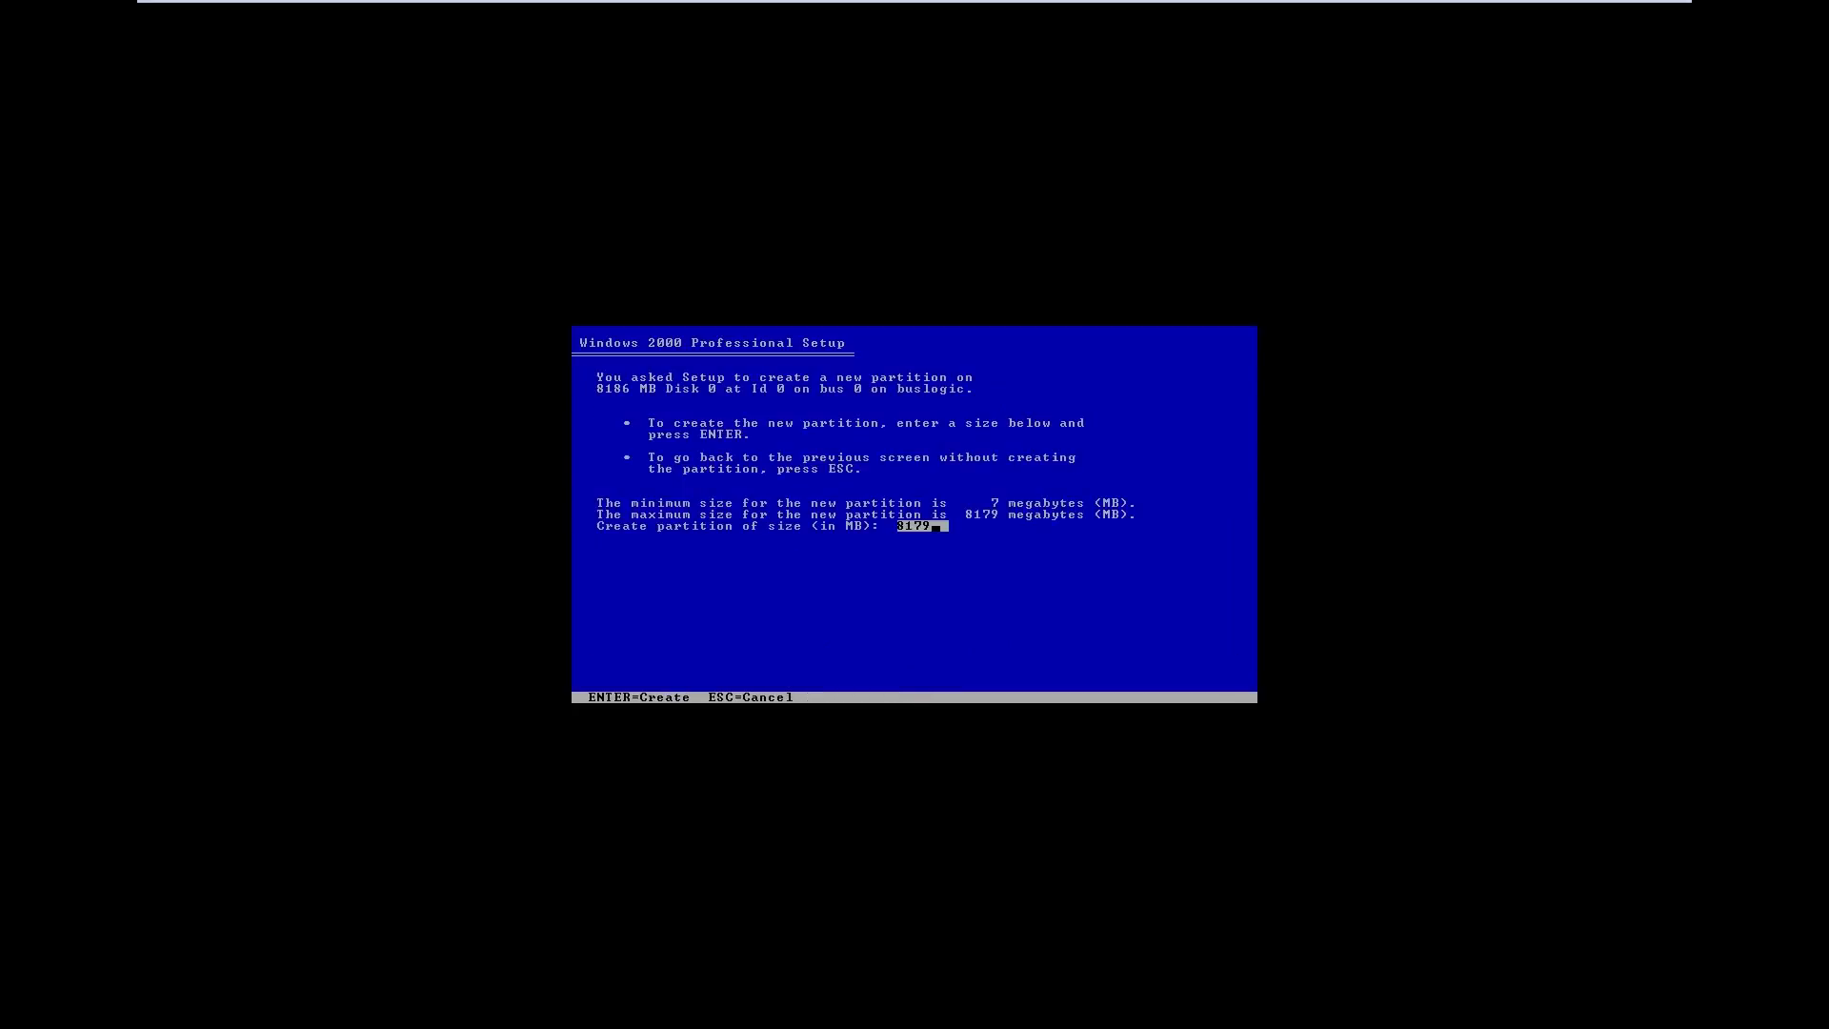
{"action": "key", "text": "Return"}
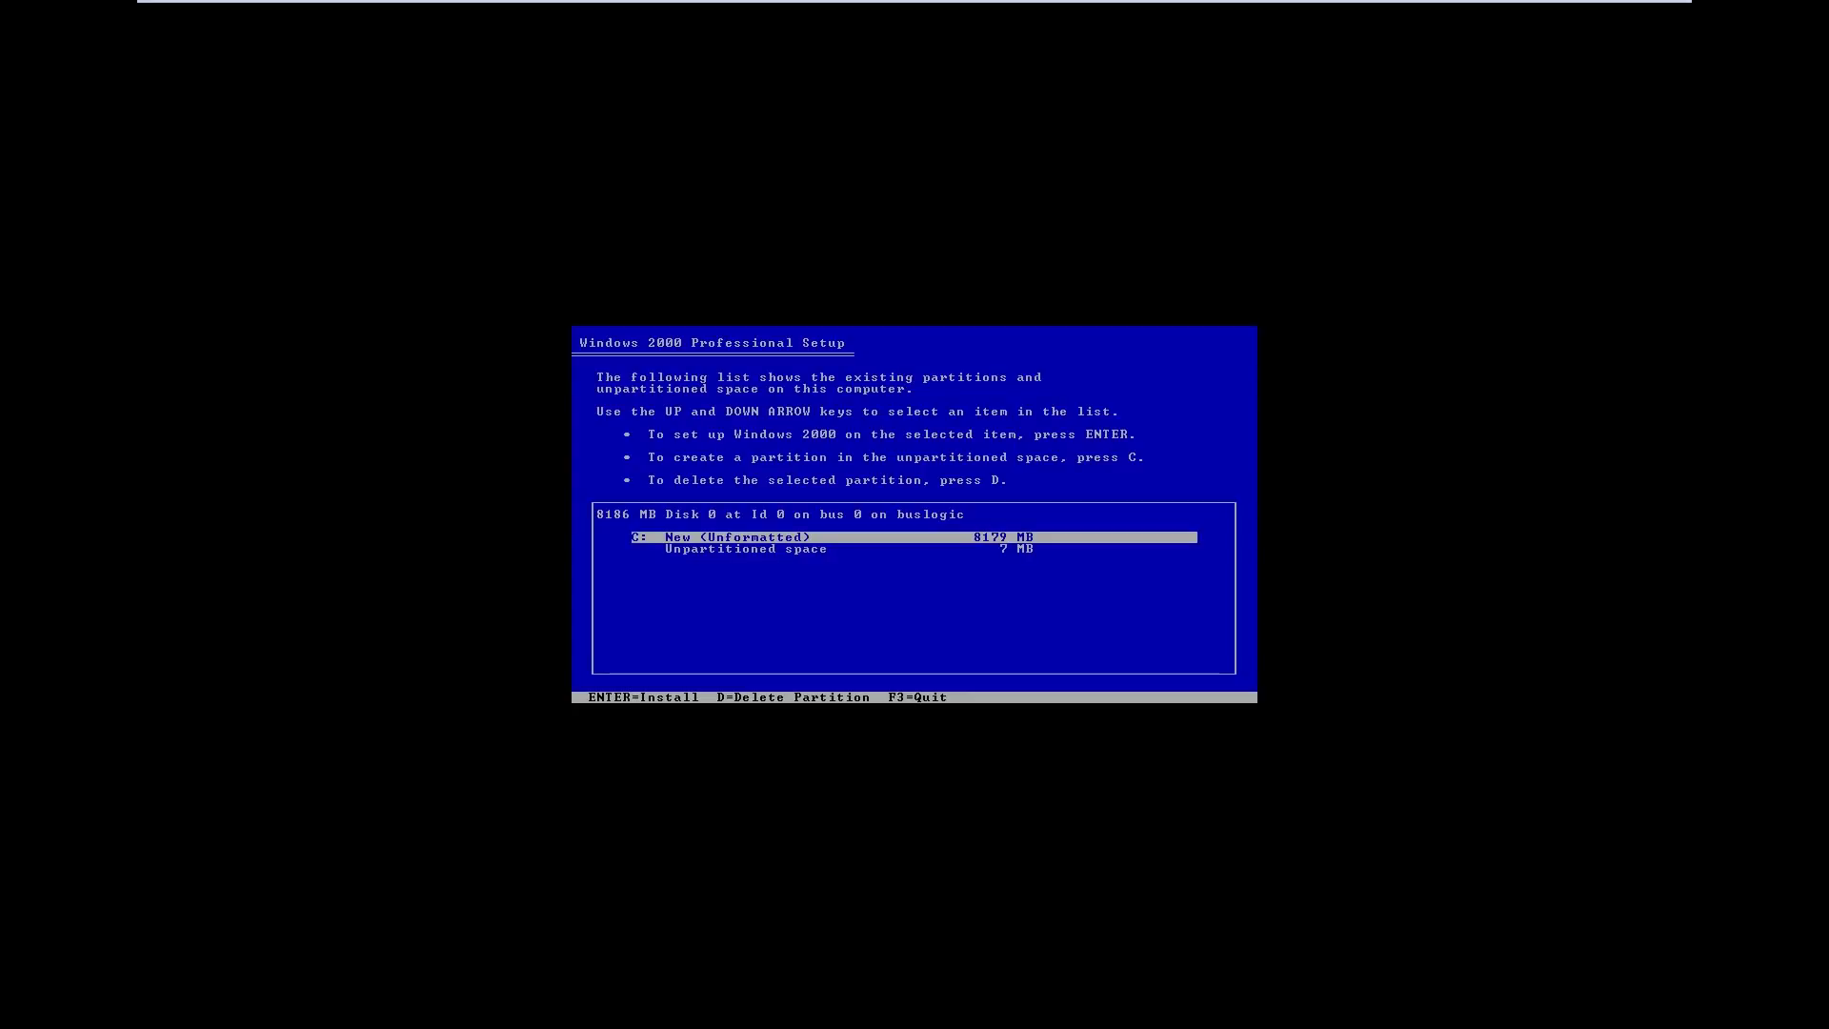
{"action": "key", "text": "Return"}
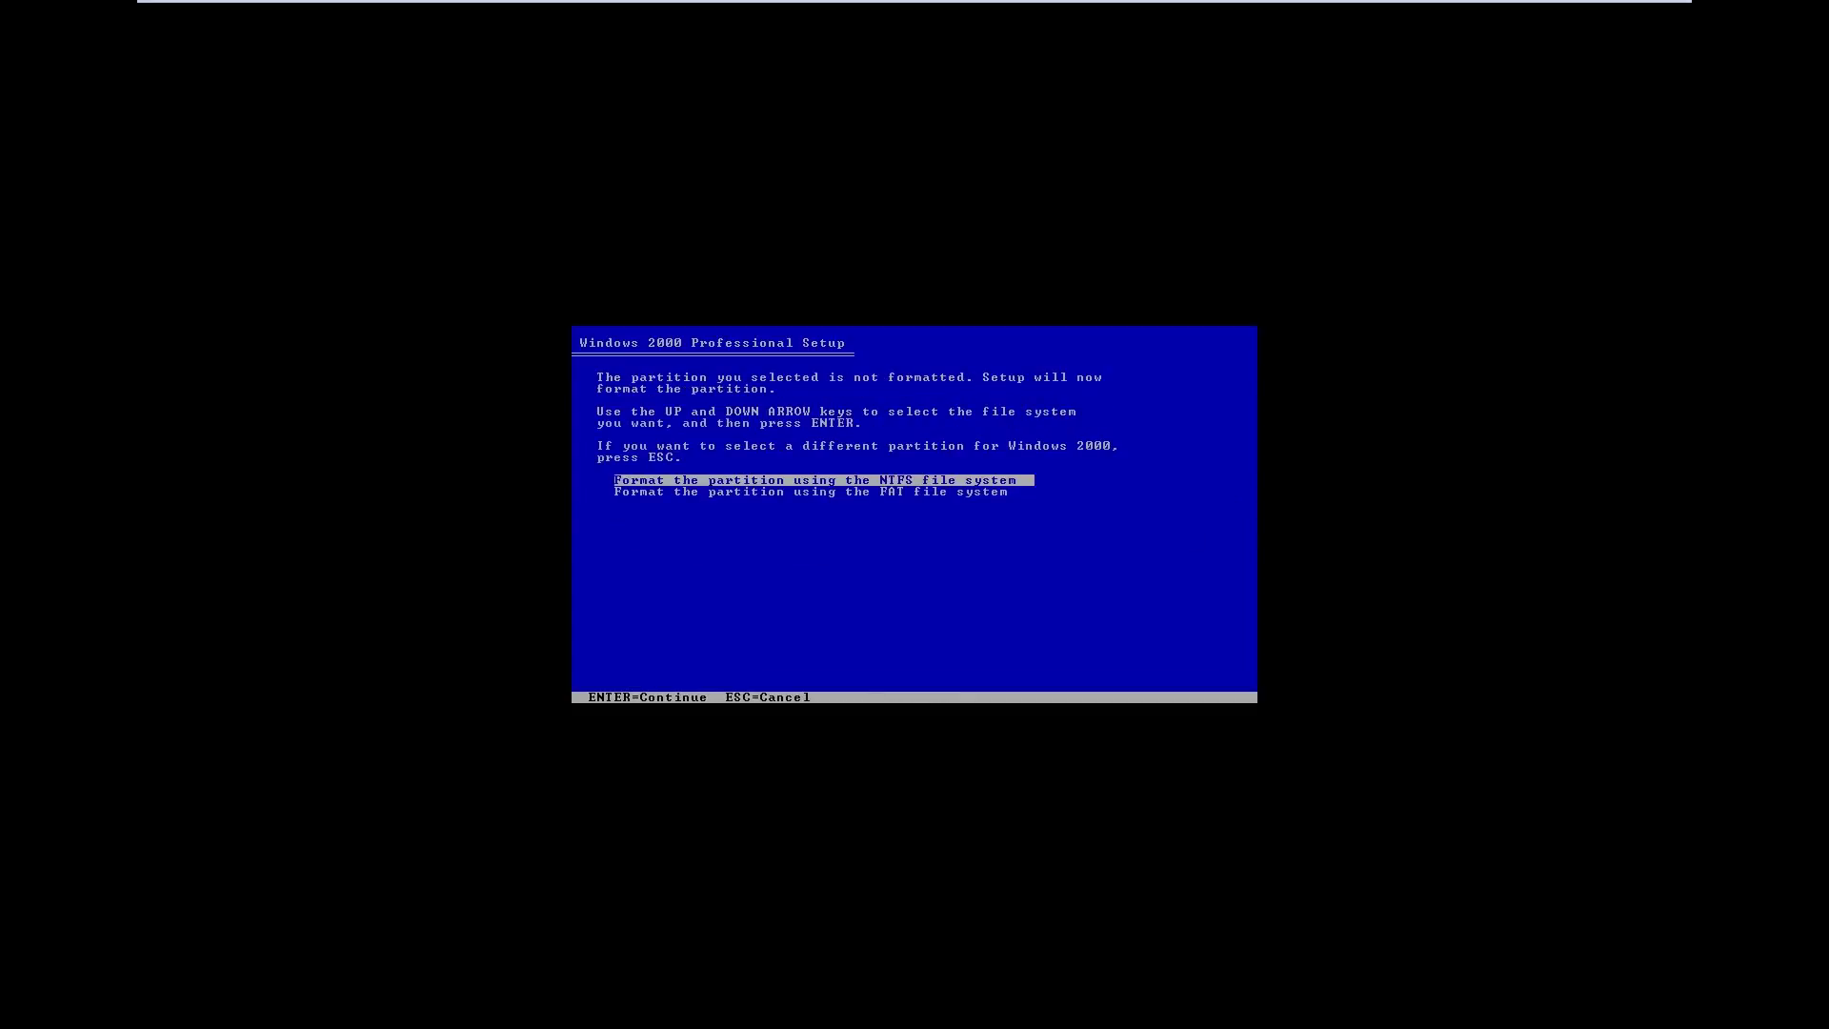
{"action": "key", "text": "Return"}
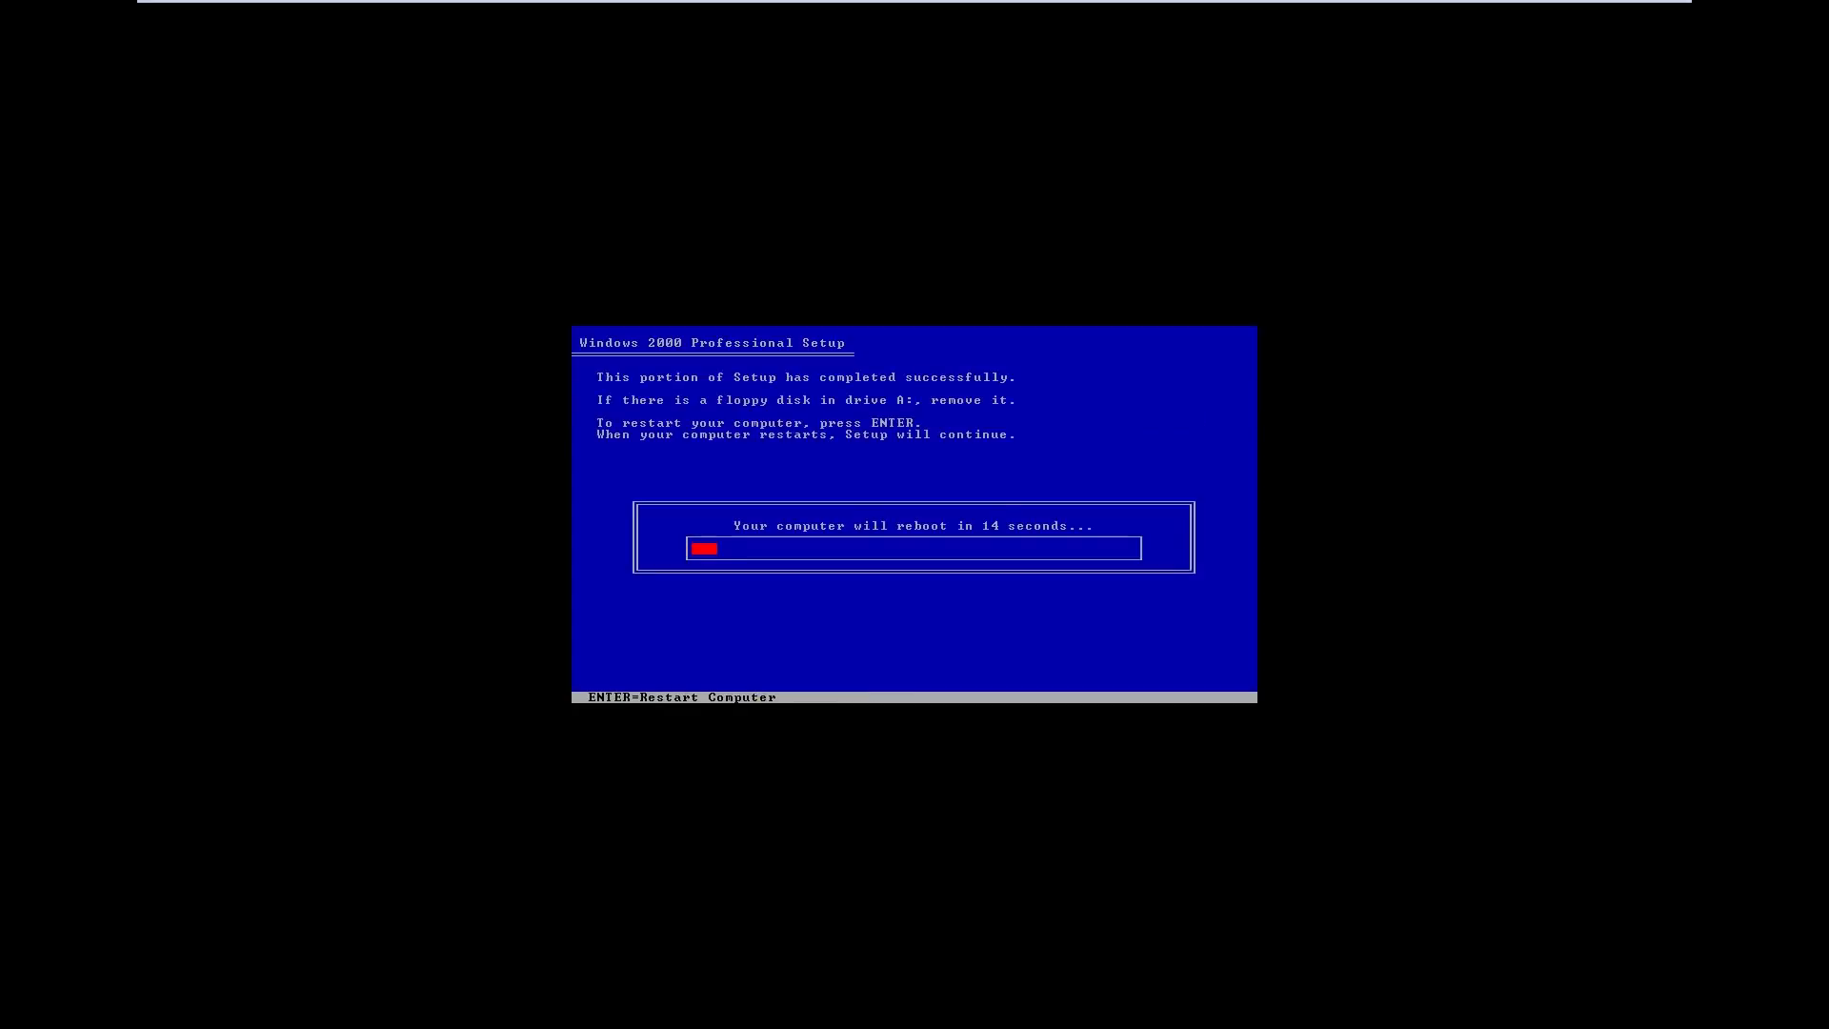
Restart the VM once text-mode setup completes to reach the graphical Setup Wizard
{"action": "key", "text": "Return"}
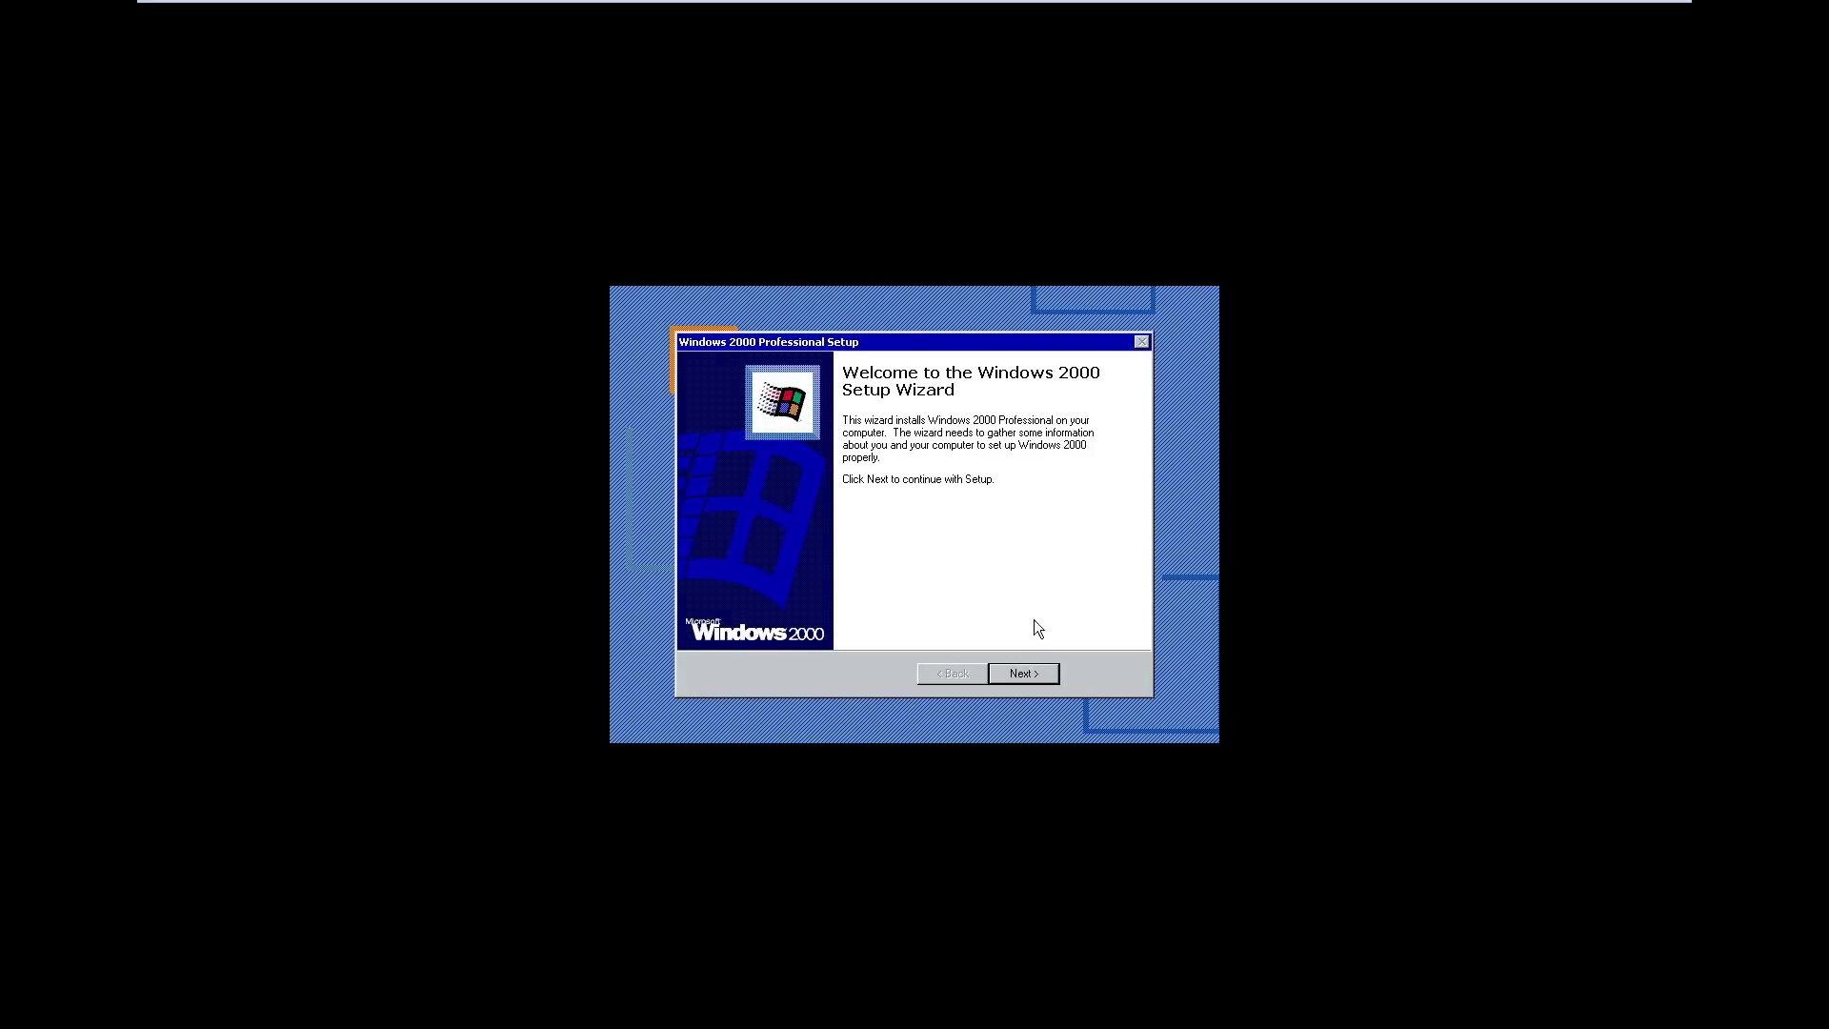
Advance past the Setup Wizard welcome, keeping English (United States) regional settings
{"action": "left_click", "coordinate": [1015, 677]}
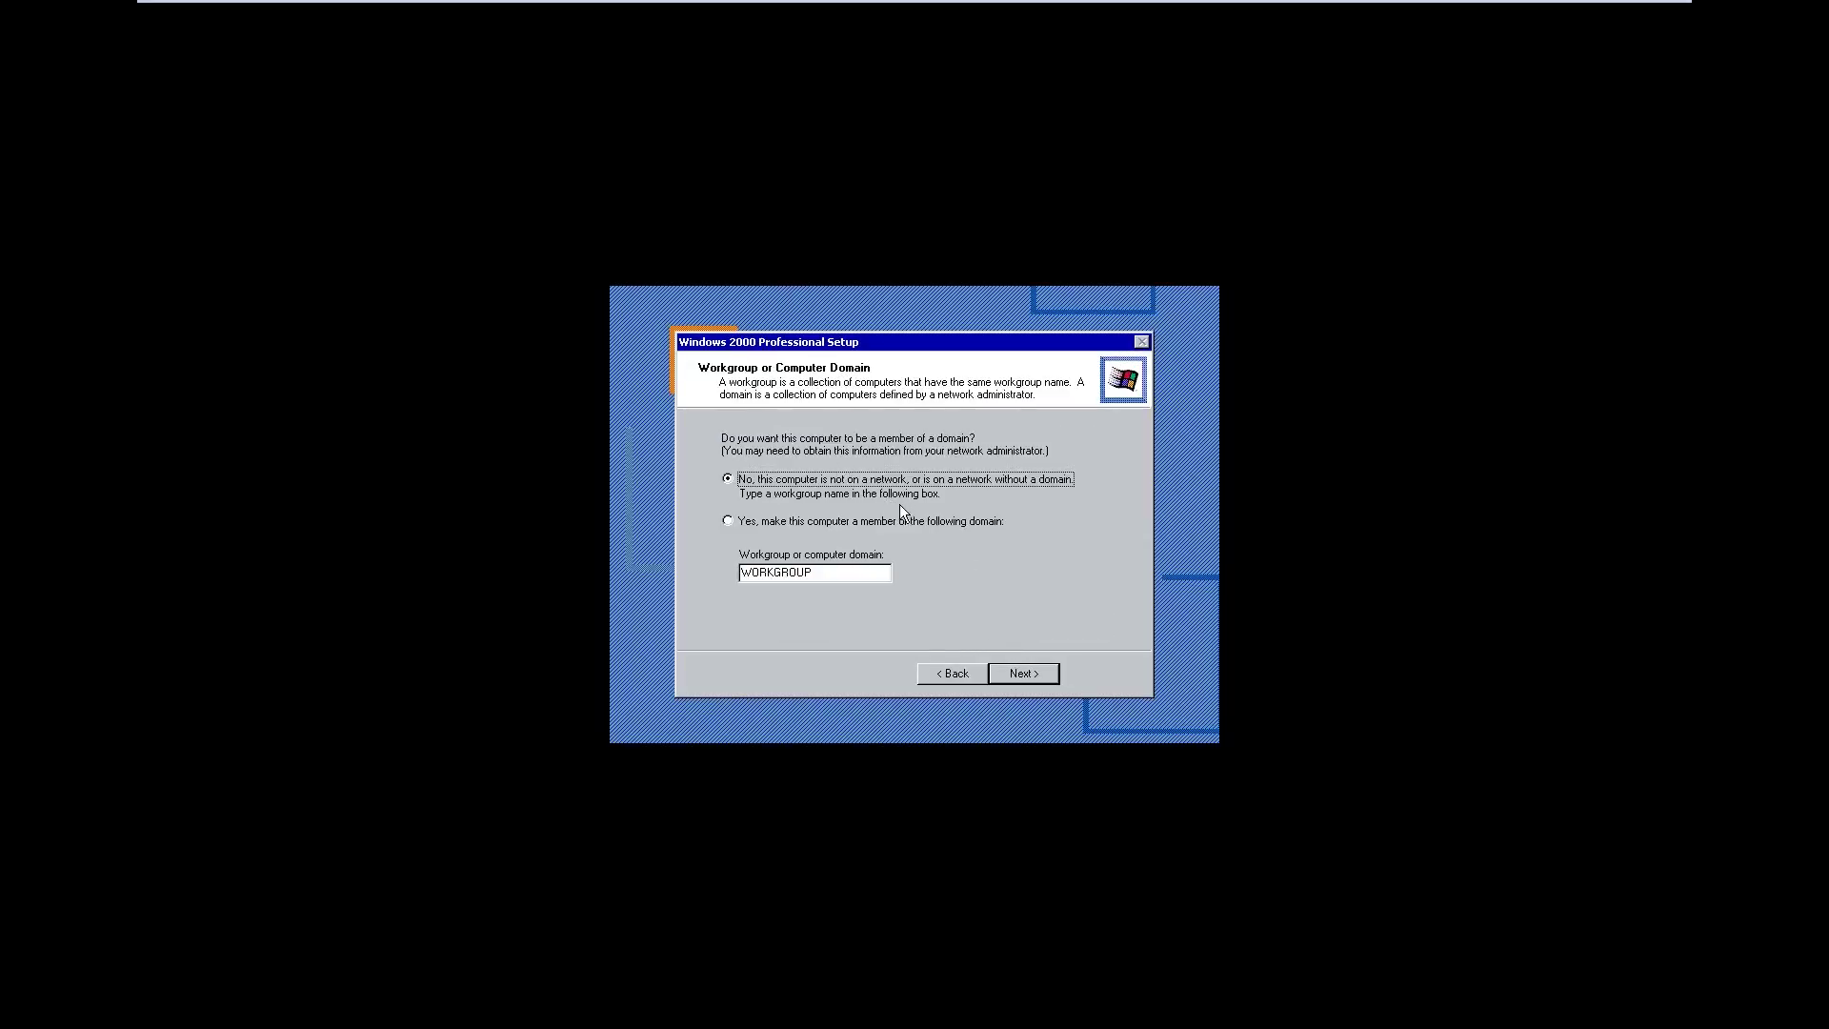
Choose to join the computer to the domain SPUTNIK.LOCAL
{"action": "left_click", "coordinate": [907, 521]}
{"action": "key", "text": "Tab"}
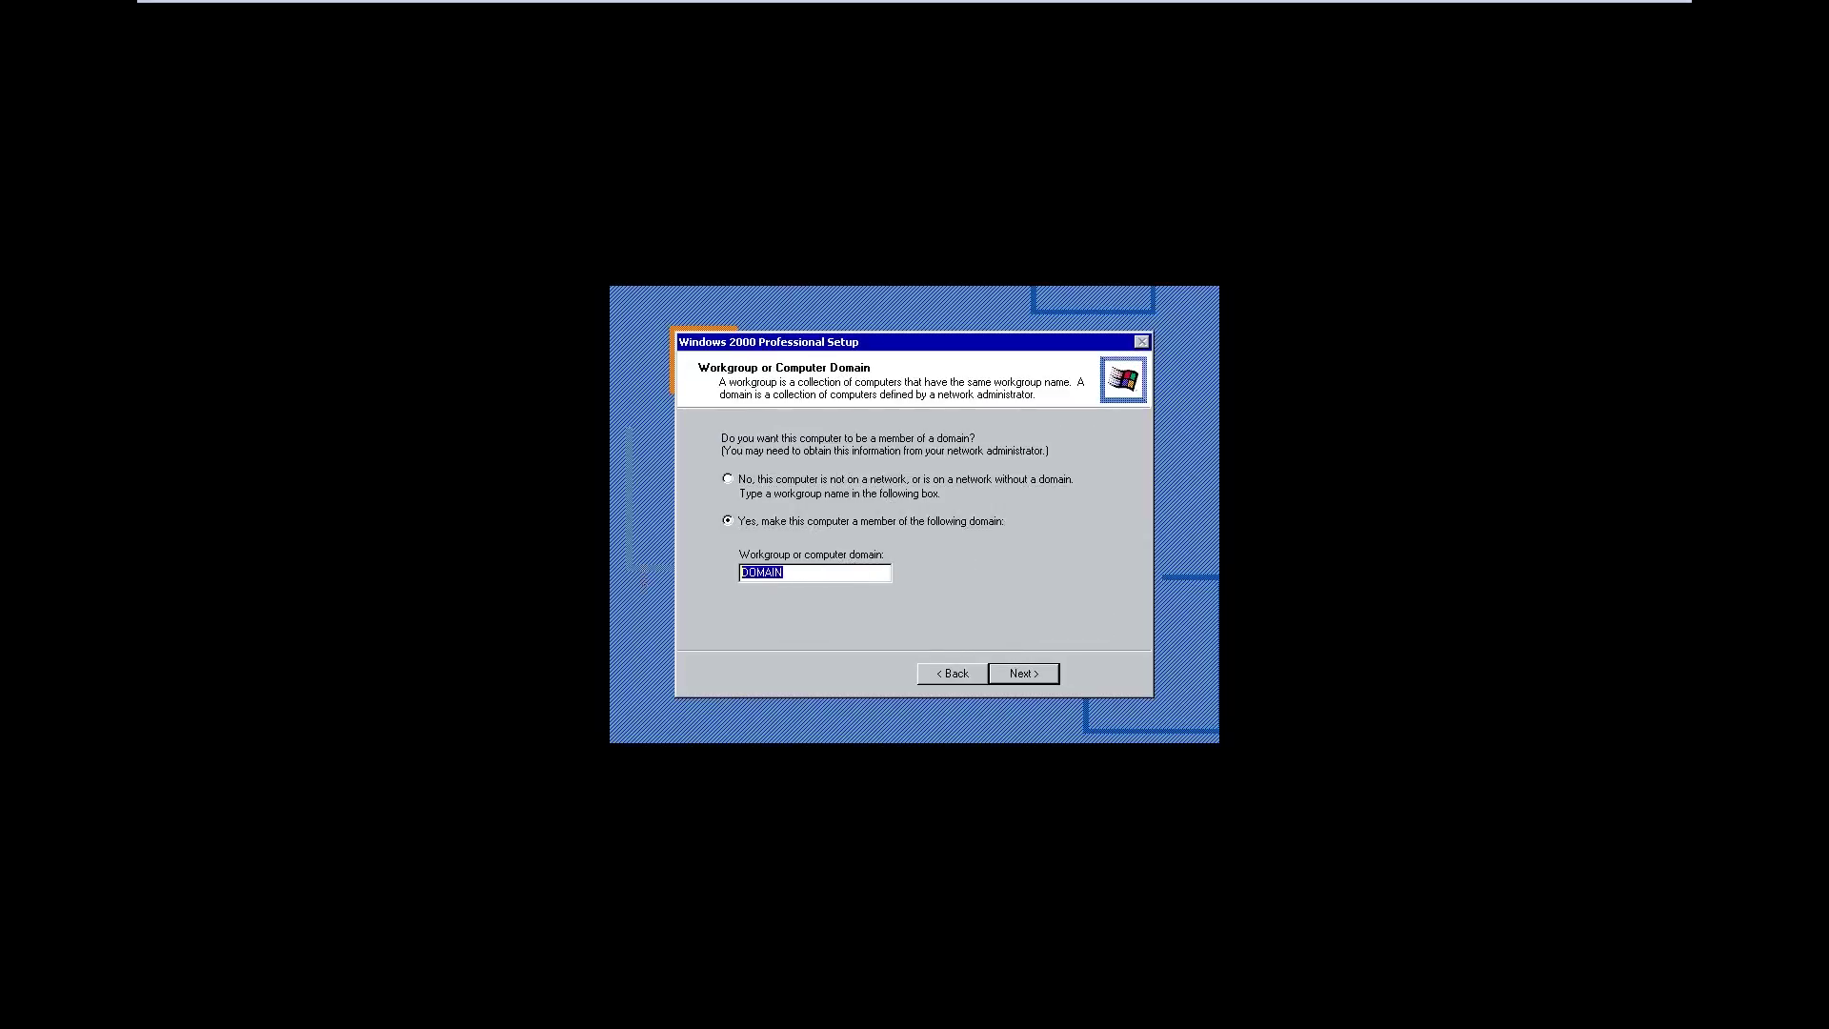
{"action": "type", "text": "SPUTNIK.LOCAL"}
{"action": "key", "text": "Return"}
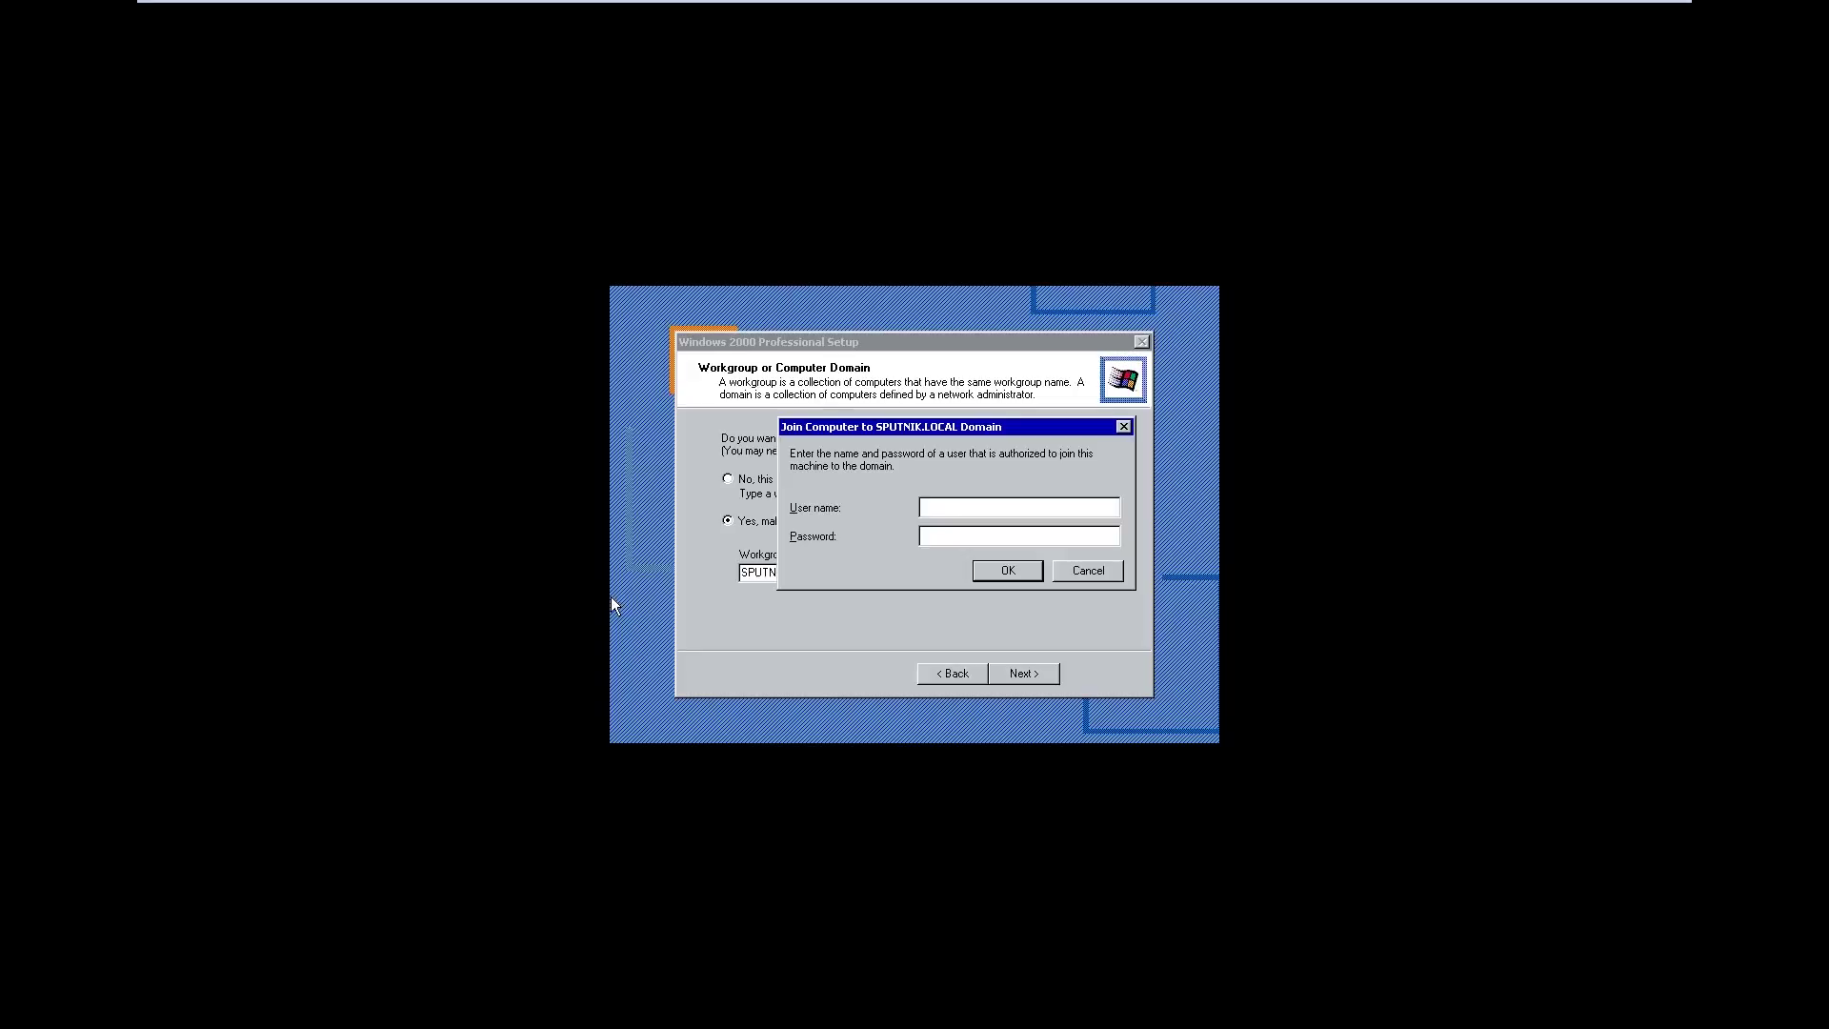
Submit the domain account credentials, then continue setup without joining the domain
{"action": "key", "text": "Return"}
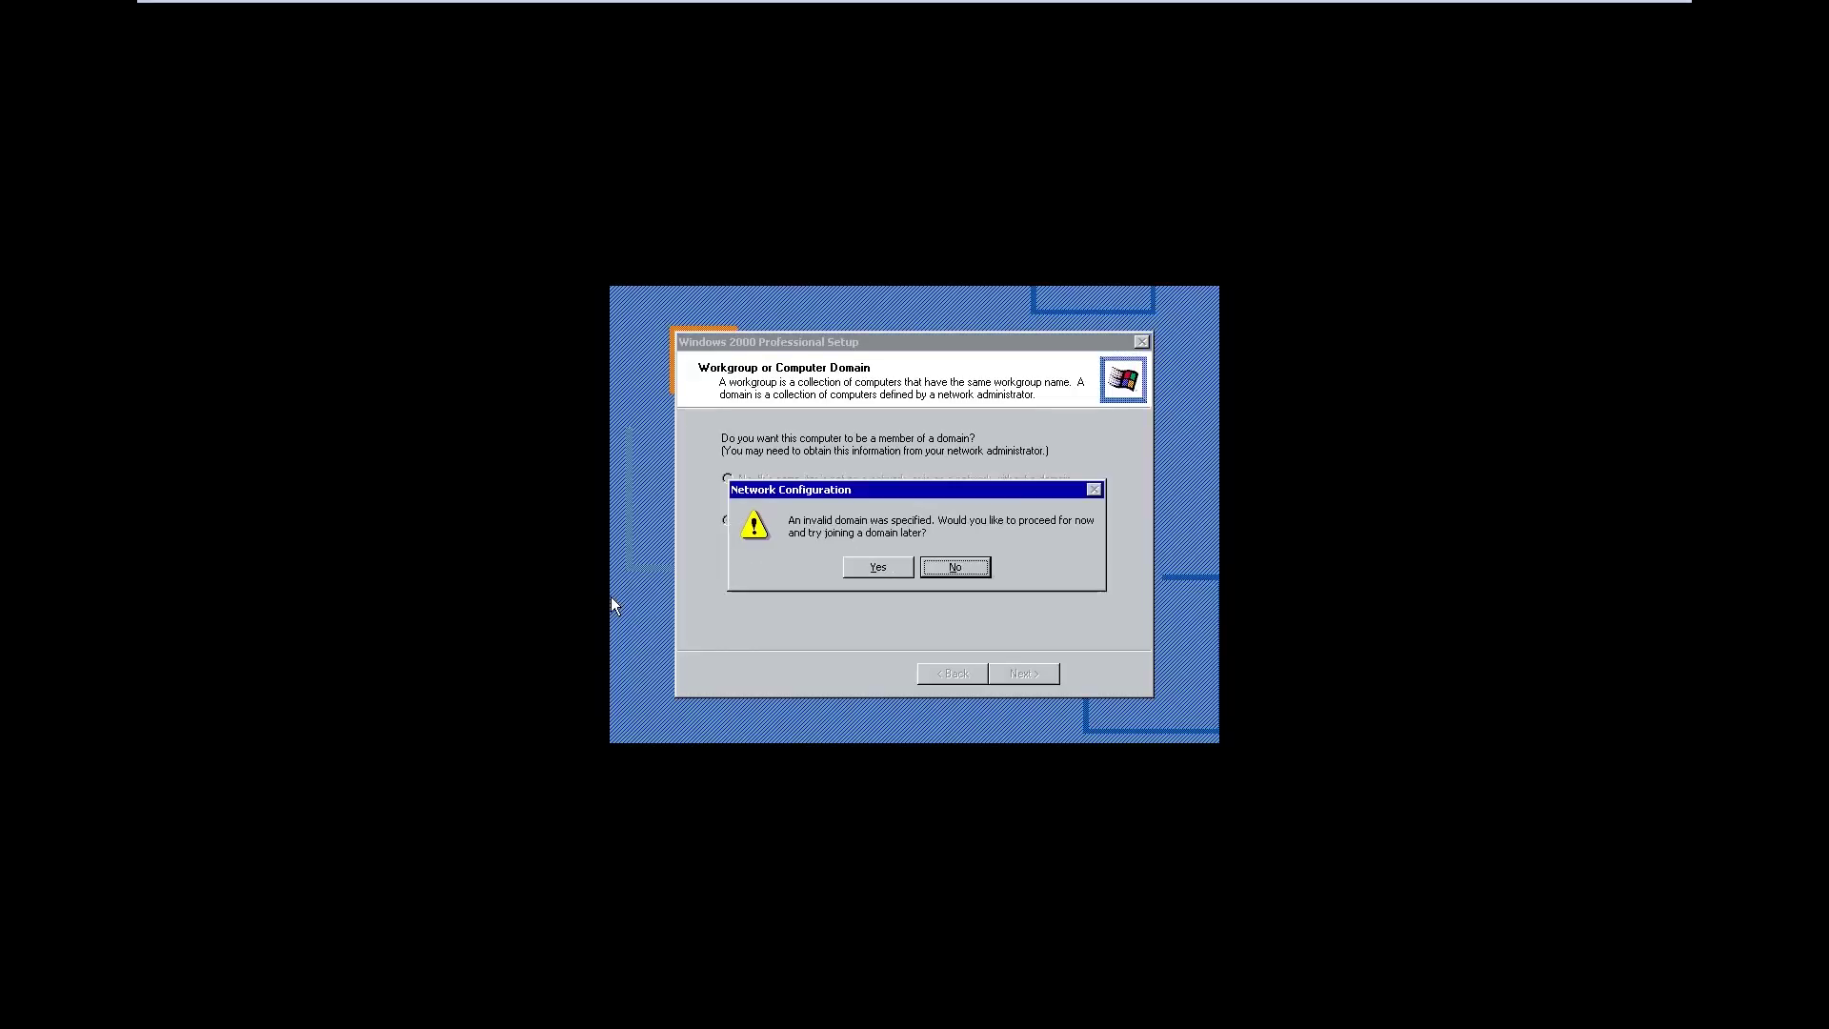
{"action": "key", "text": "Tab"}
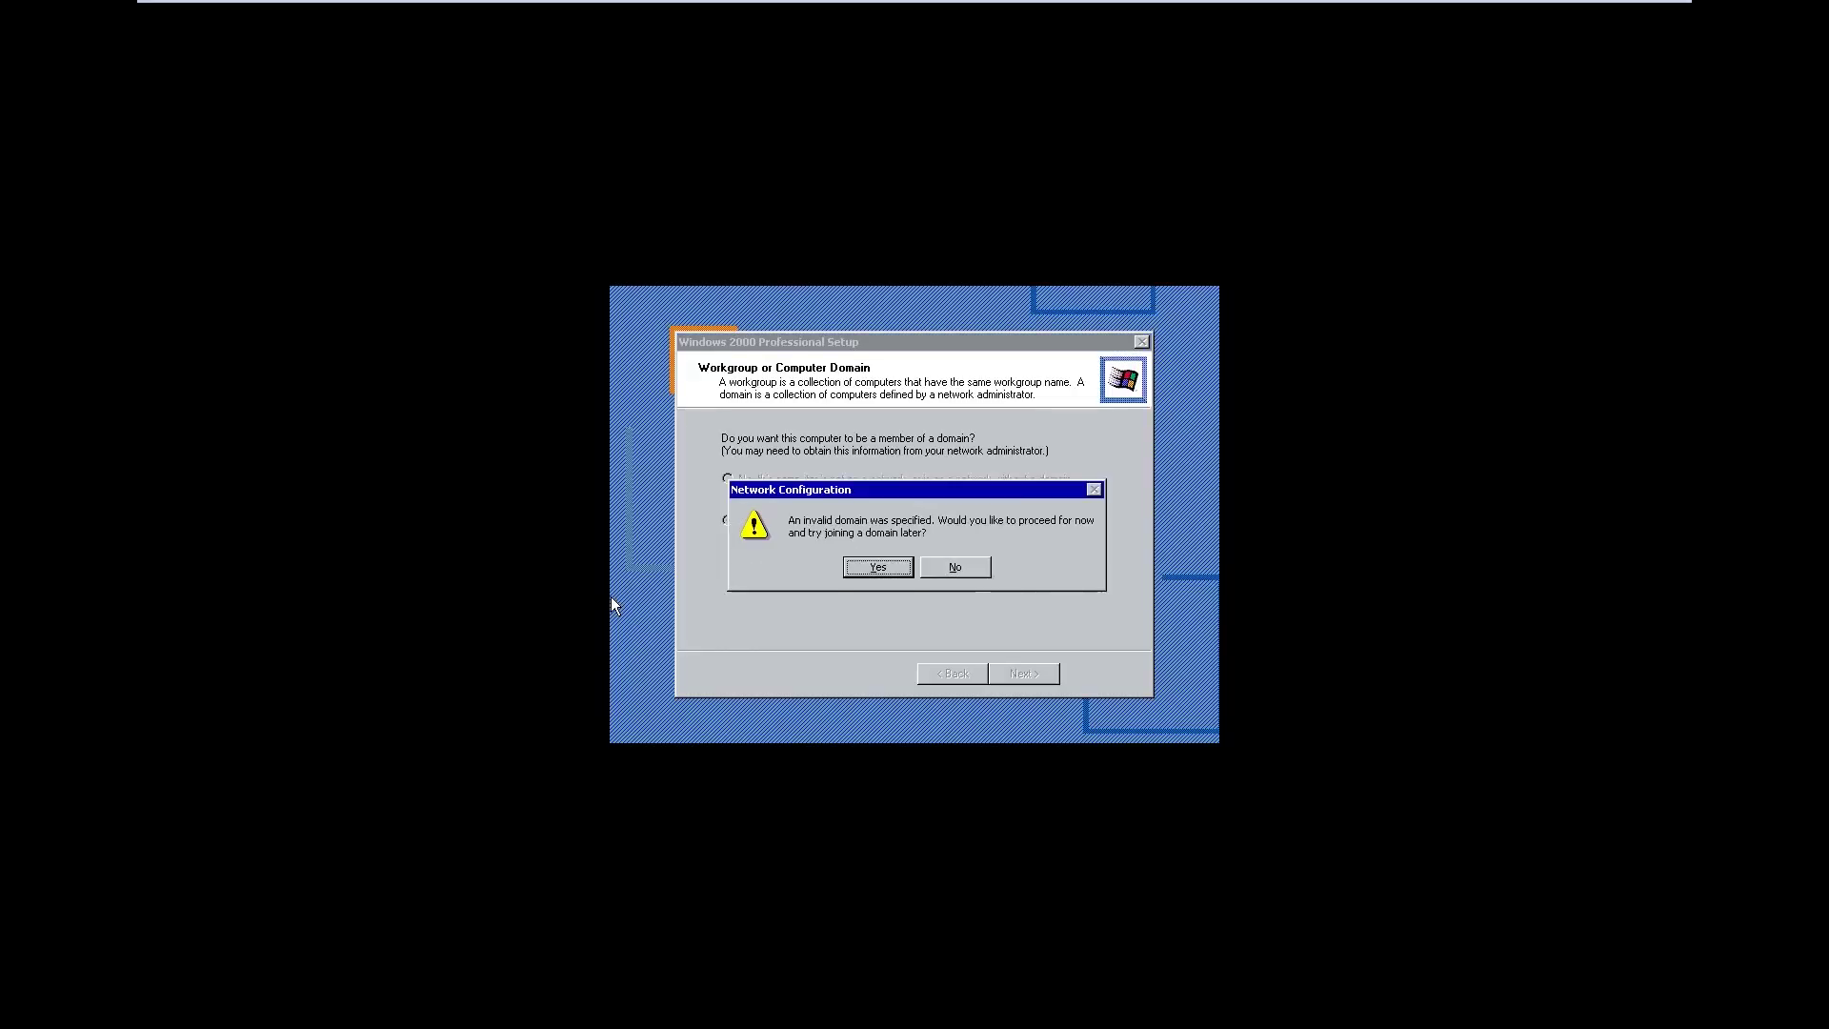
{"action": "key", "text": "Return"}
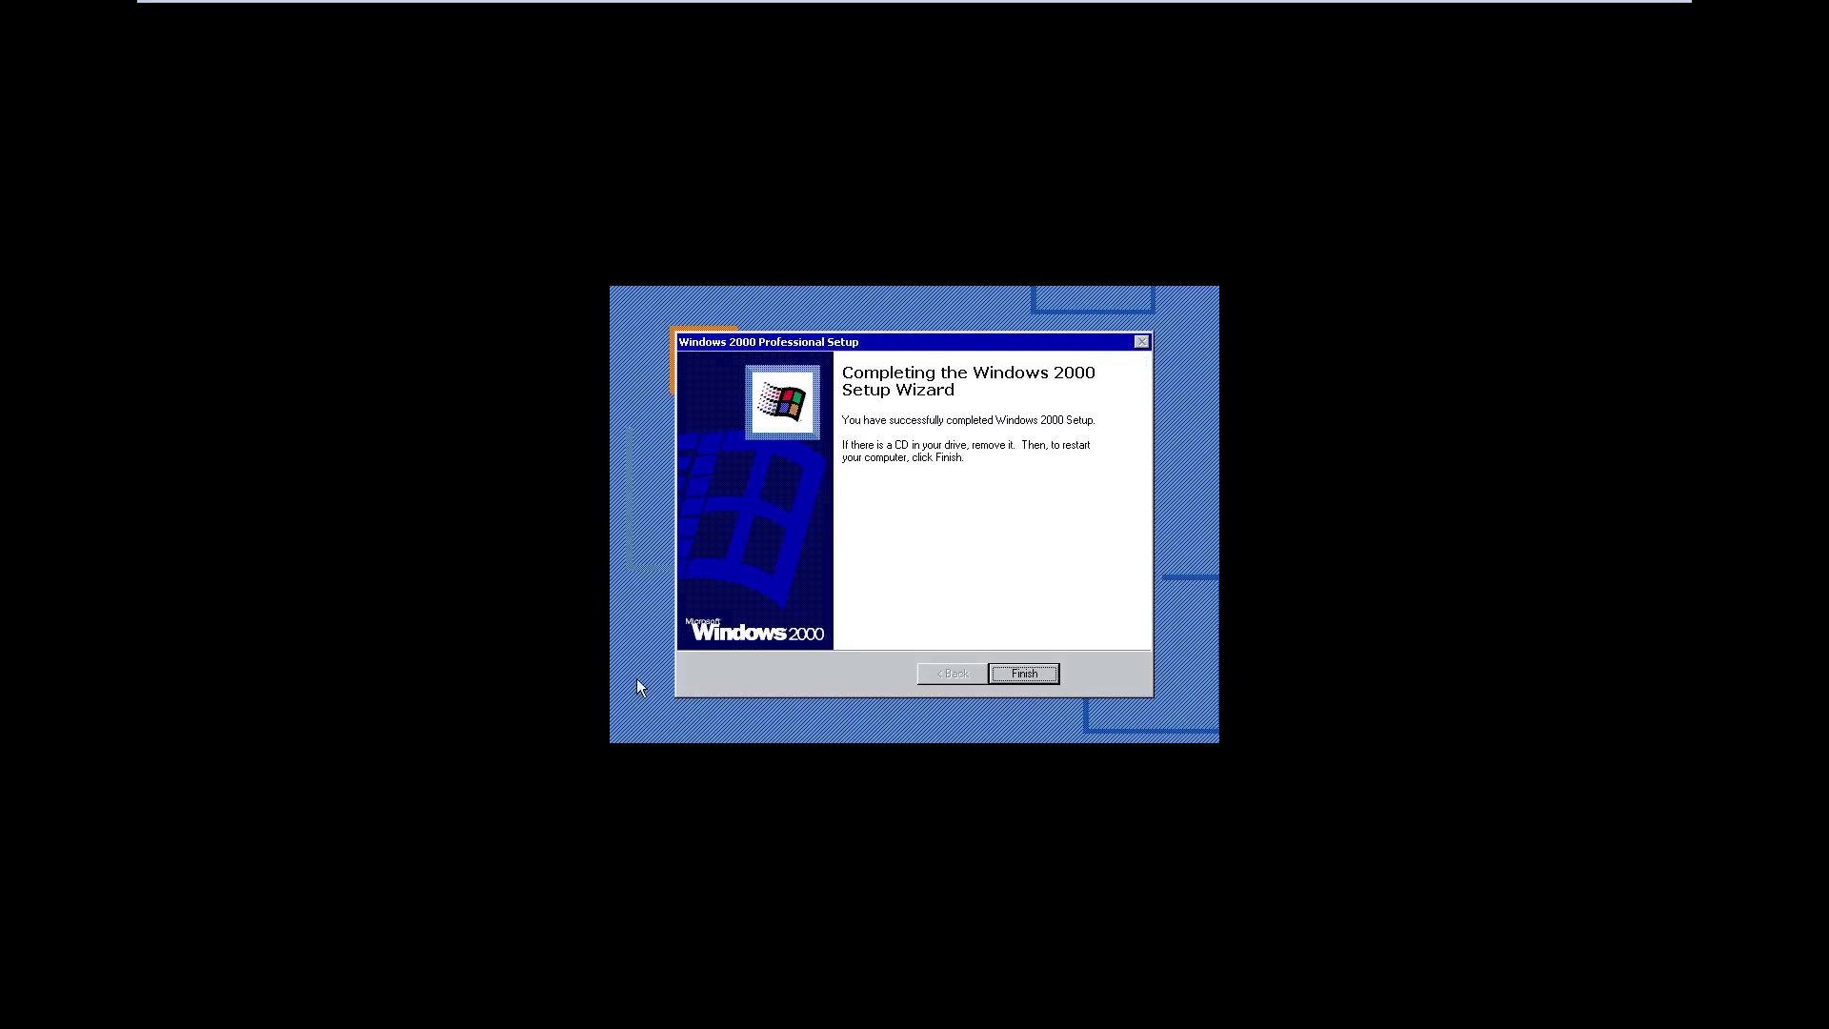
Complete Windows 2000 Setup and reboot into the Network Identification Wizard
{"action": "left_click", "coordinate": [1030, 673]}
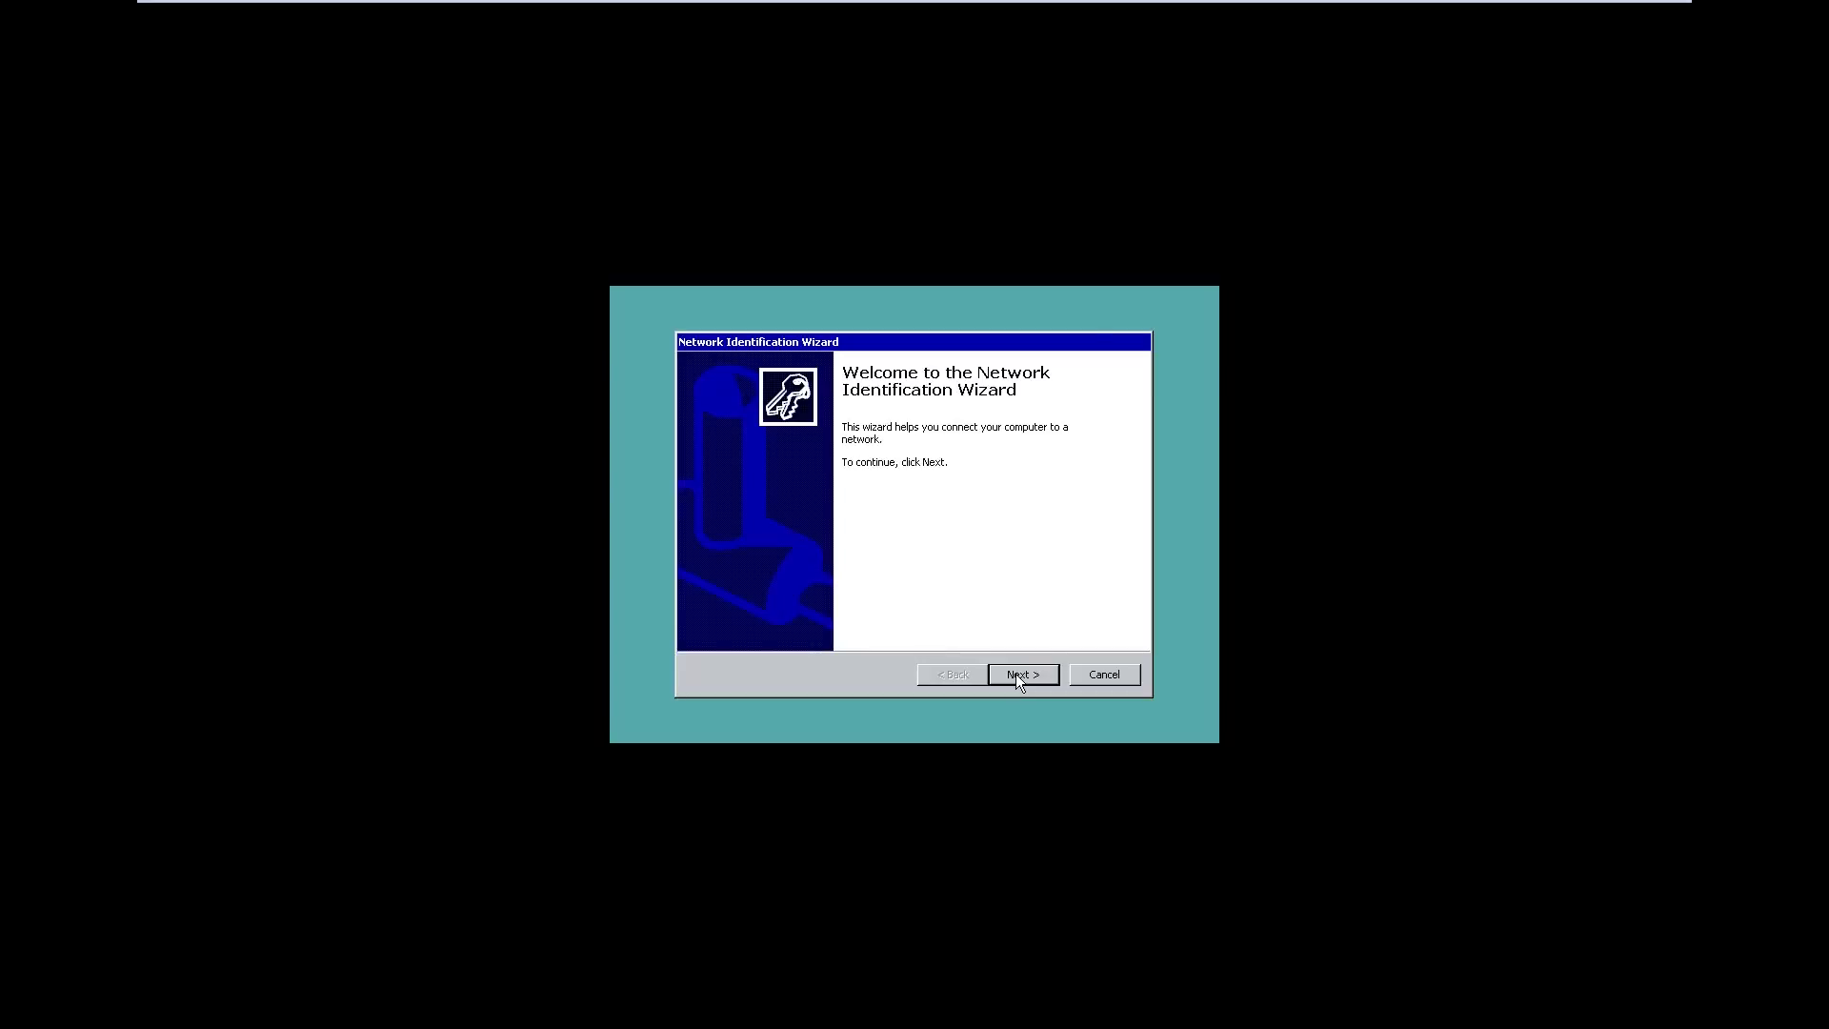
Set the computer for home use with required logon, and finish network identification
{"action": "left_click", "coordinate": [1018, 676]}
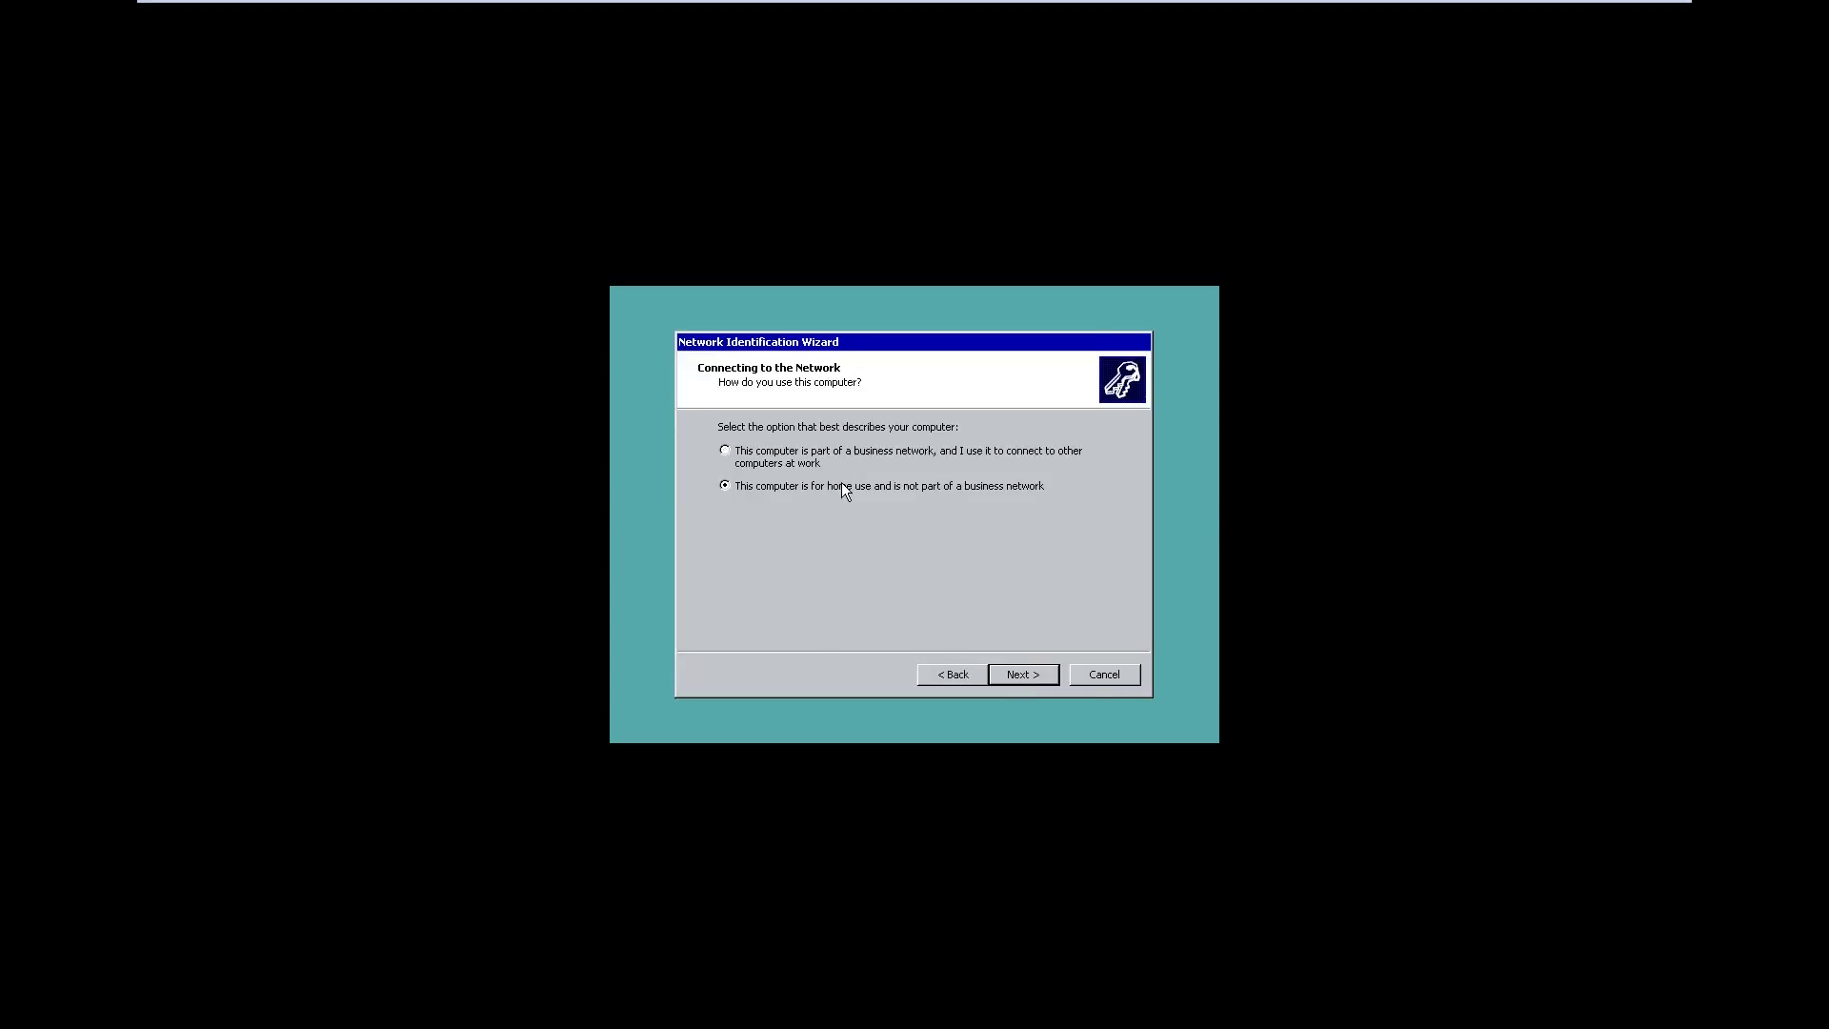
{"action": "left_click", "coordinate": [1029, 676]}
{"action": "left_click", "coordinate": [1012, 673]}
{"action": "left_click", "coordinate": [1022, 674]}
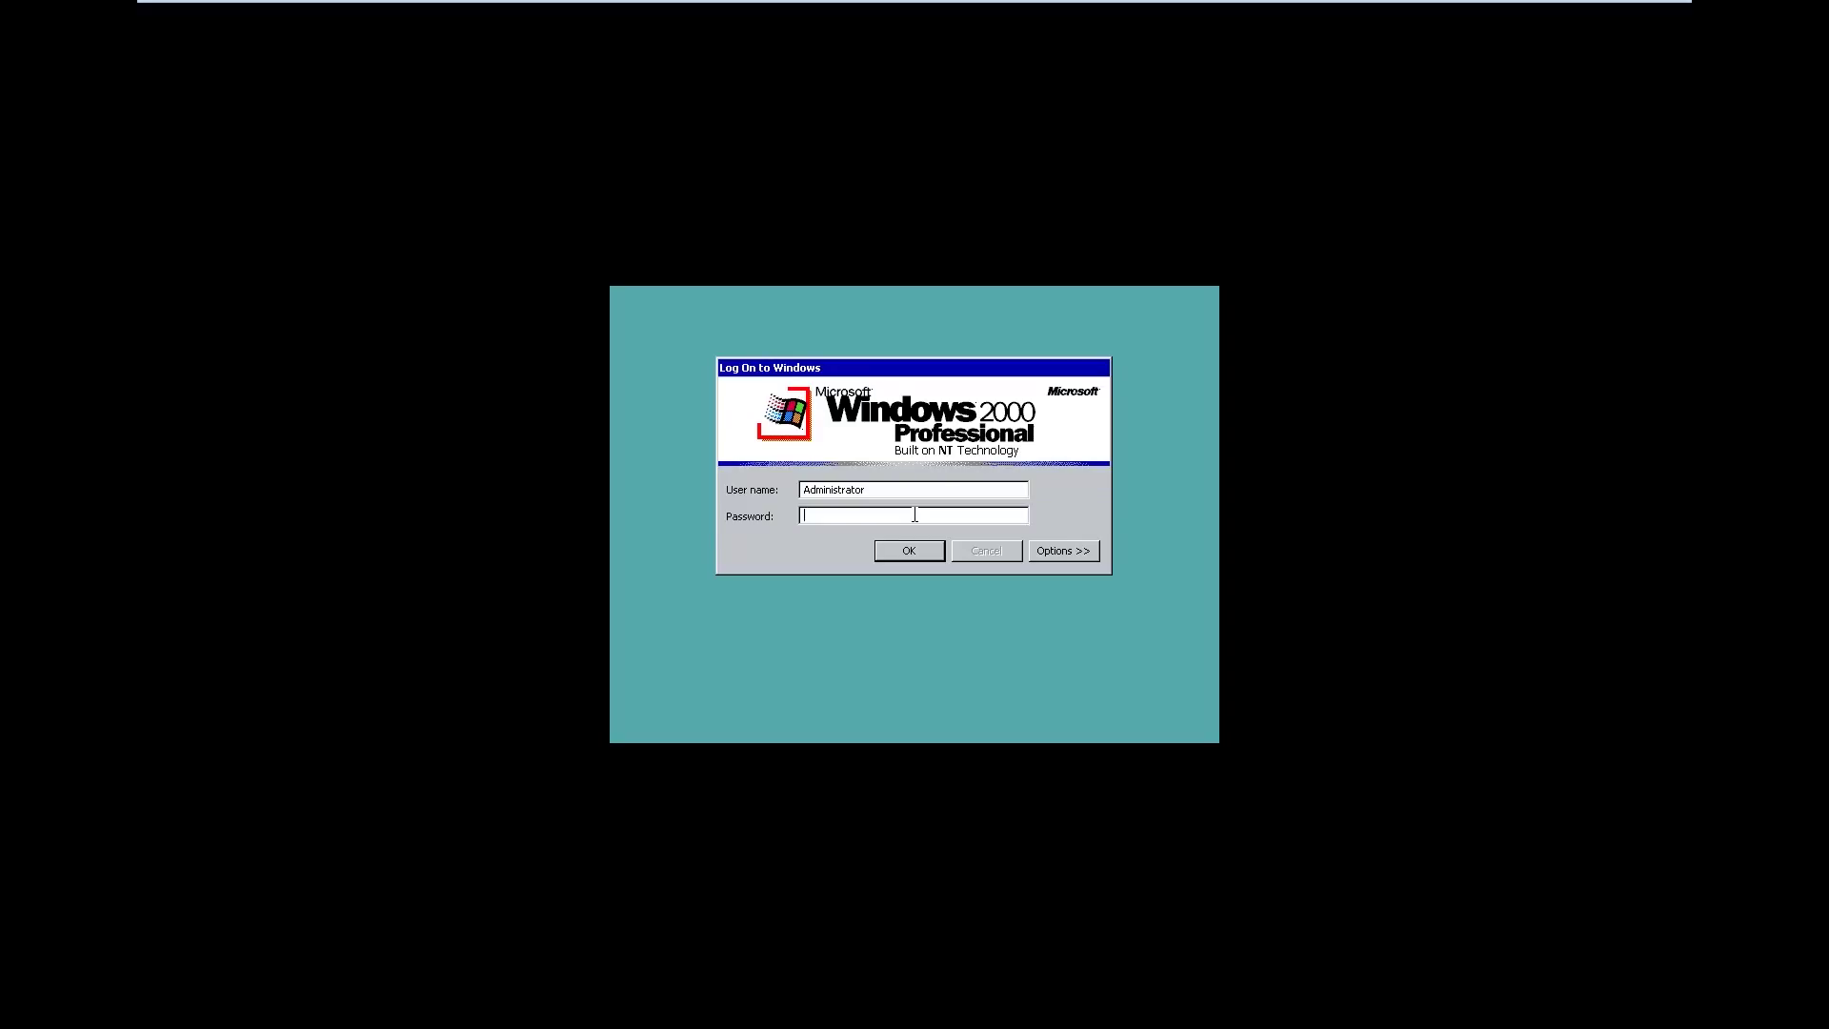
Log on as Administrator with the account password and reveal VMware's full-screen toolbar
{"action": "type", "text": "**"}
{"action": "key", "text": "Return"}
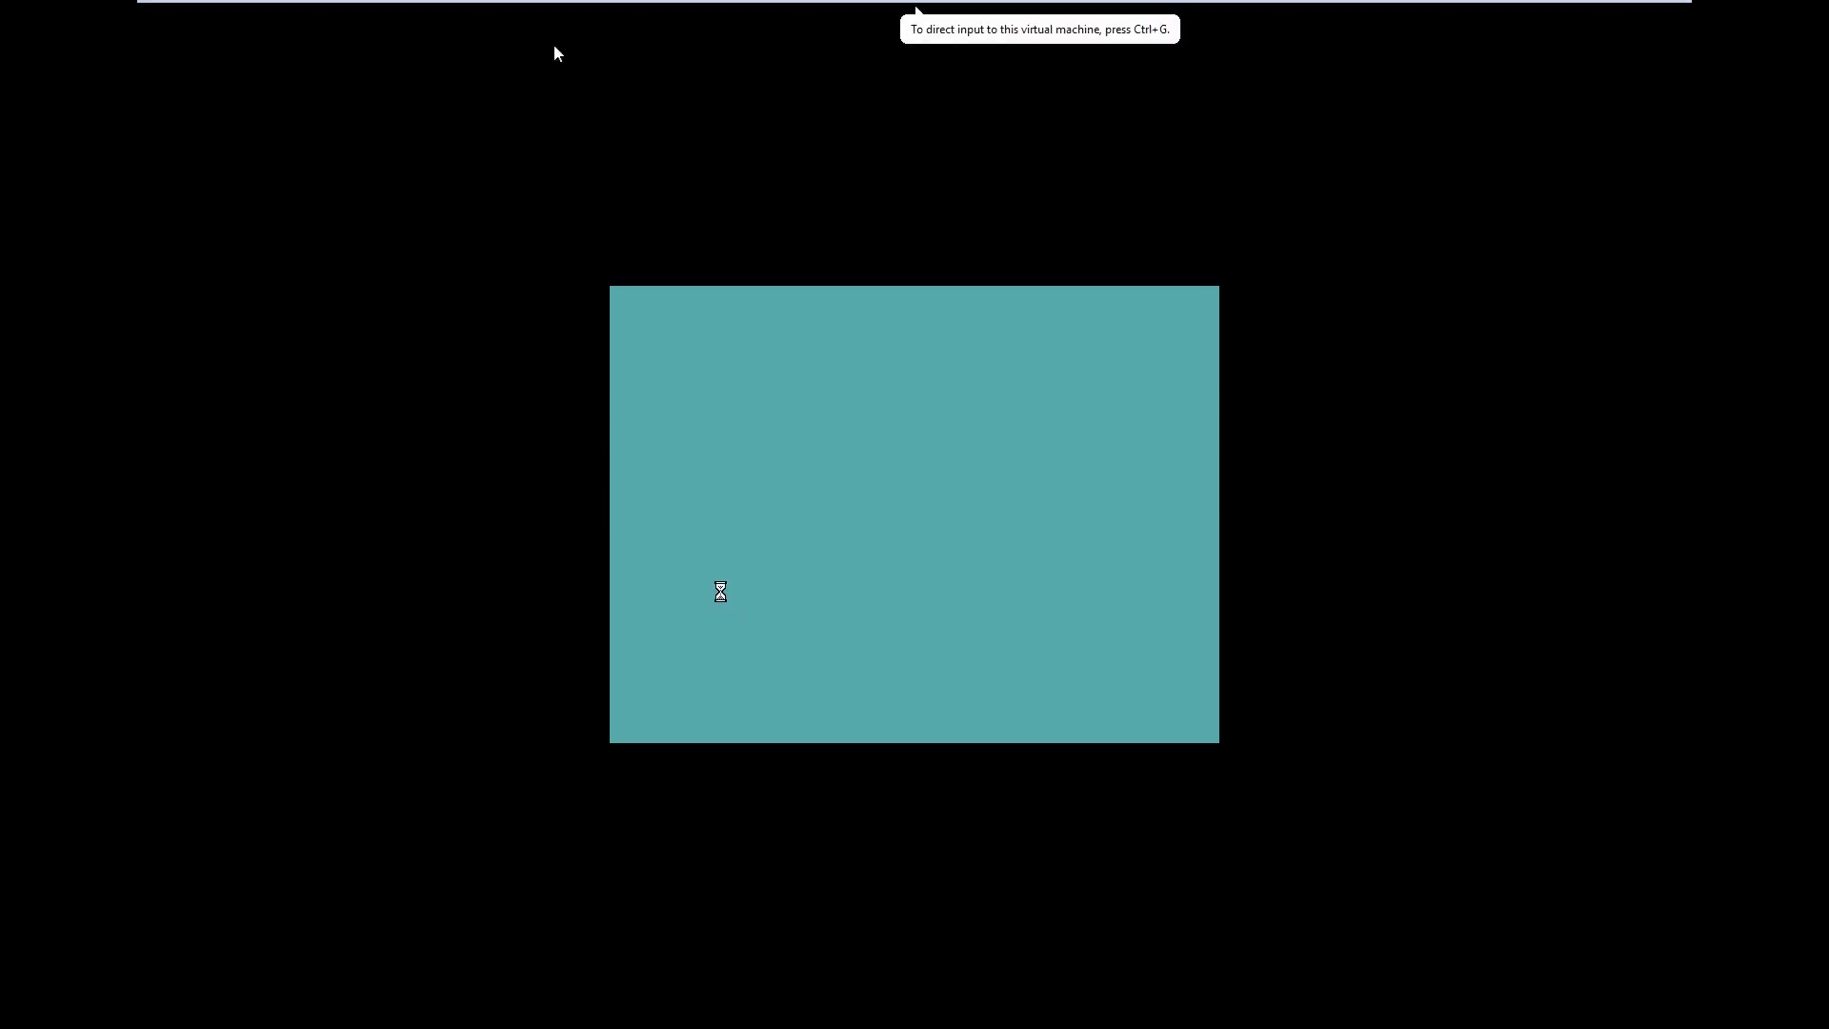
{"action": "mouse_move", "coordinate": [345, 10]}
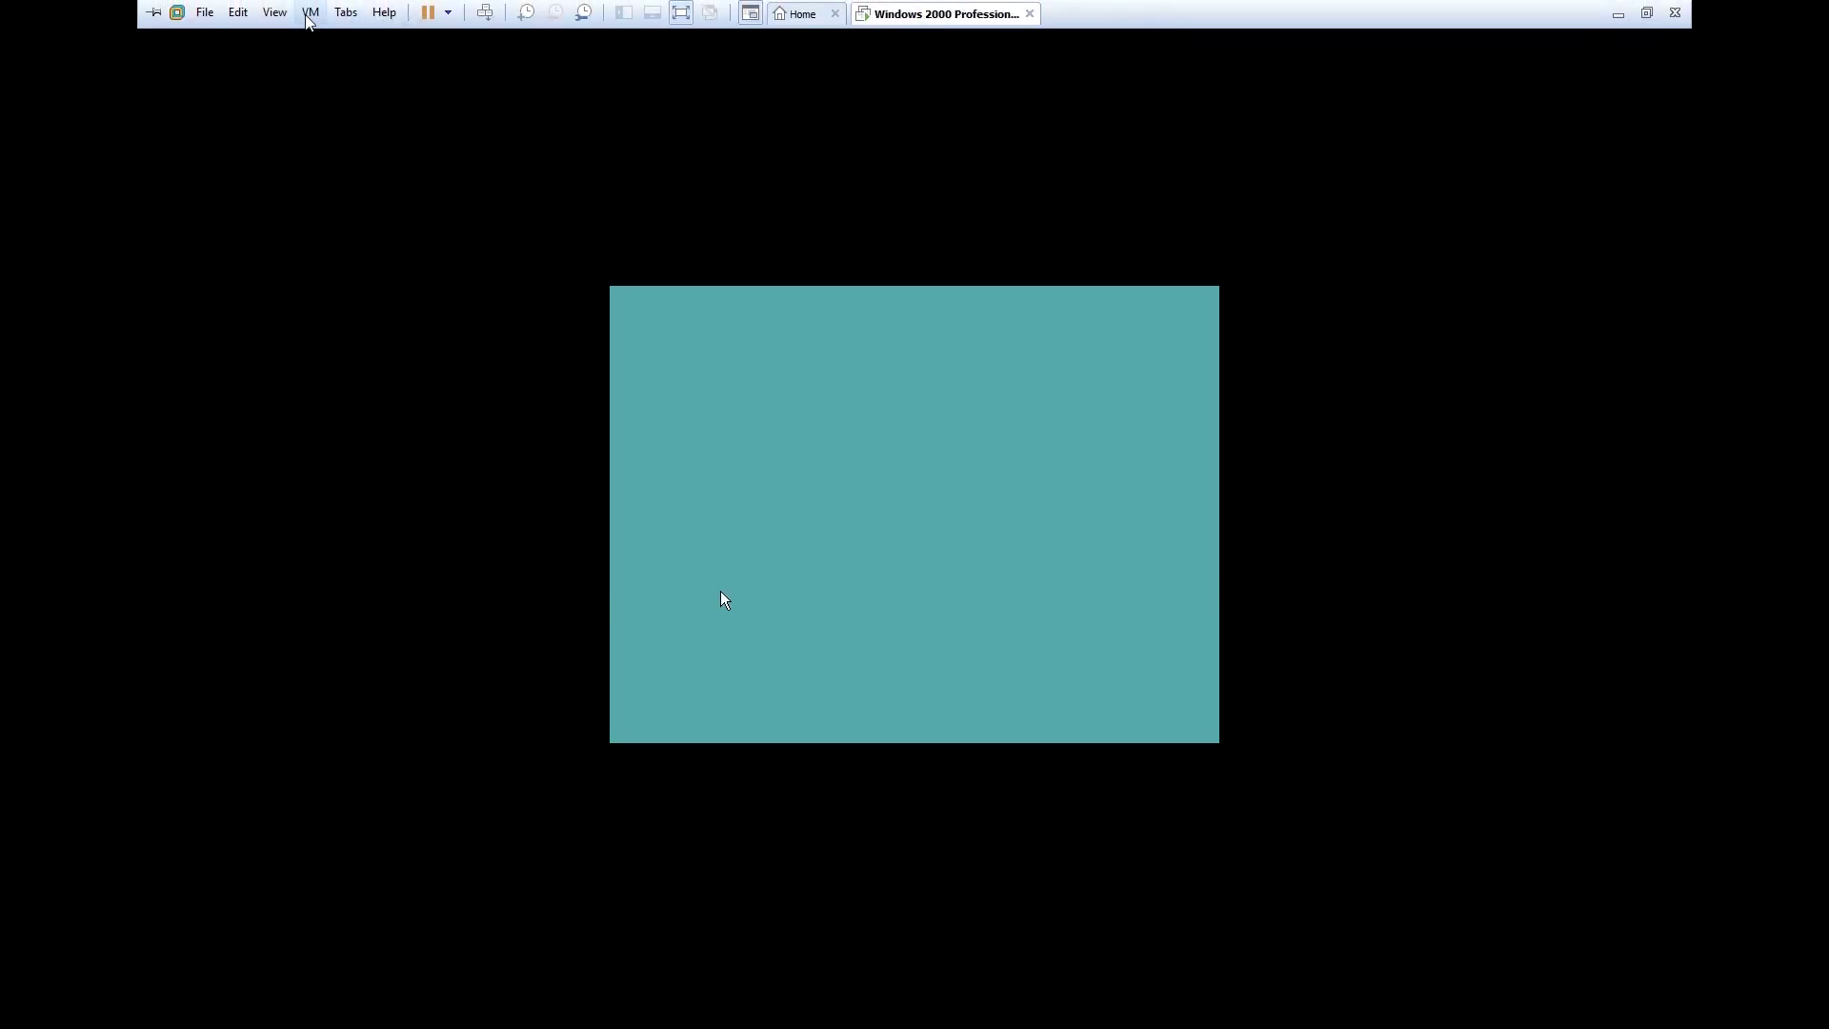
Point the VM's CD/DVD (IDE) drive at the Win2000_KB835732.iso image and confirm
{"action": "left_click", "coordinate": [308, 15]}
{"action": "mouse_move", "coordinate": [381, 59]}
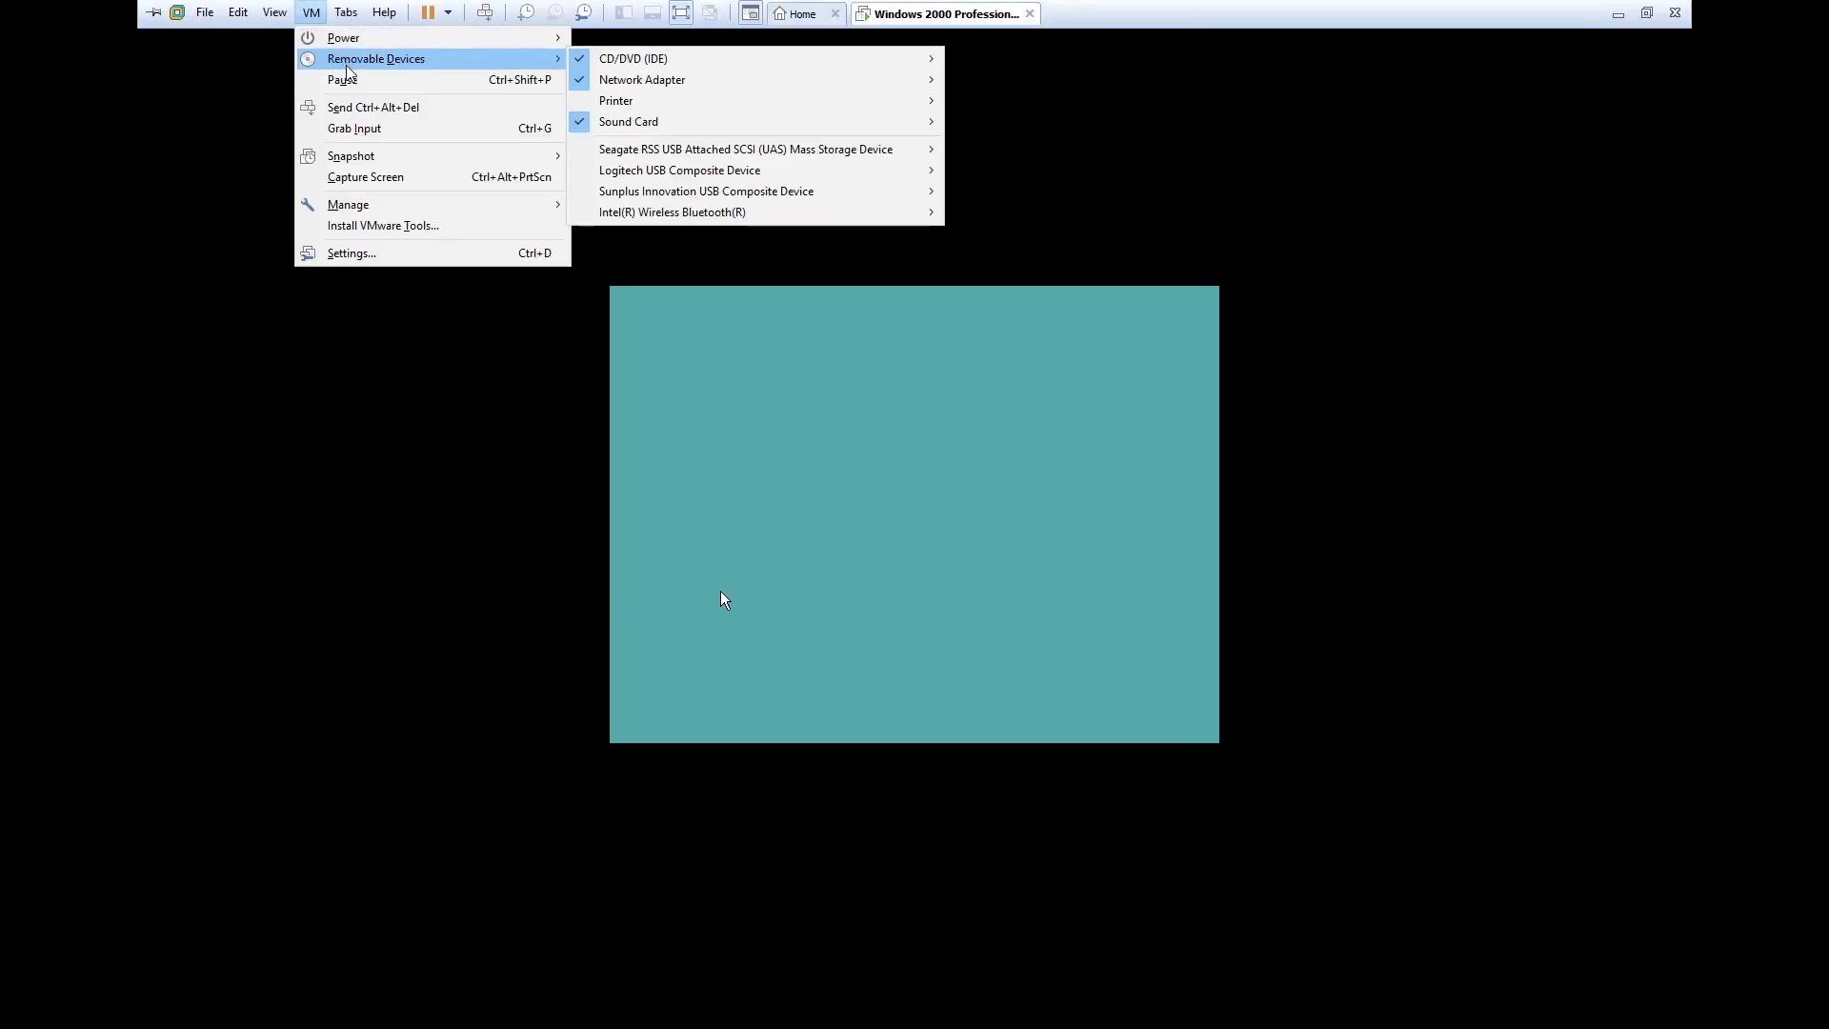
{"action": "mouse_move", "coordinate": [799, 58]}
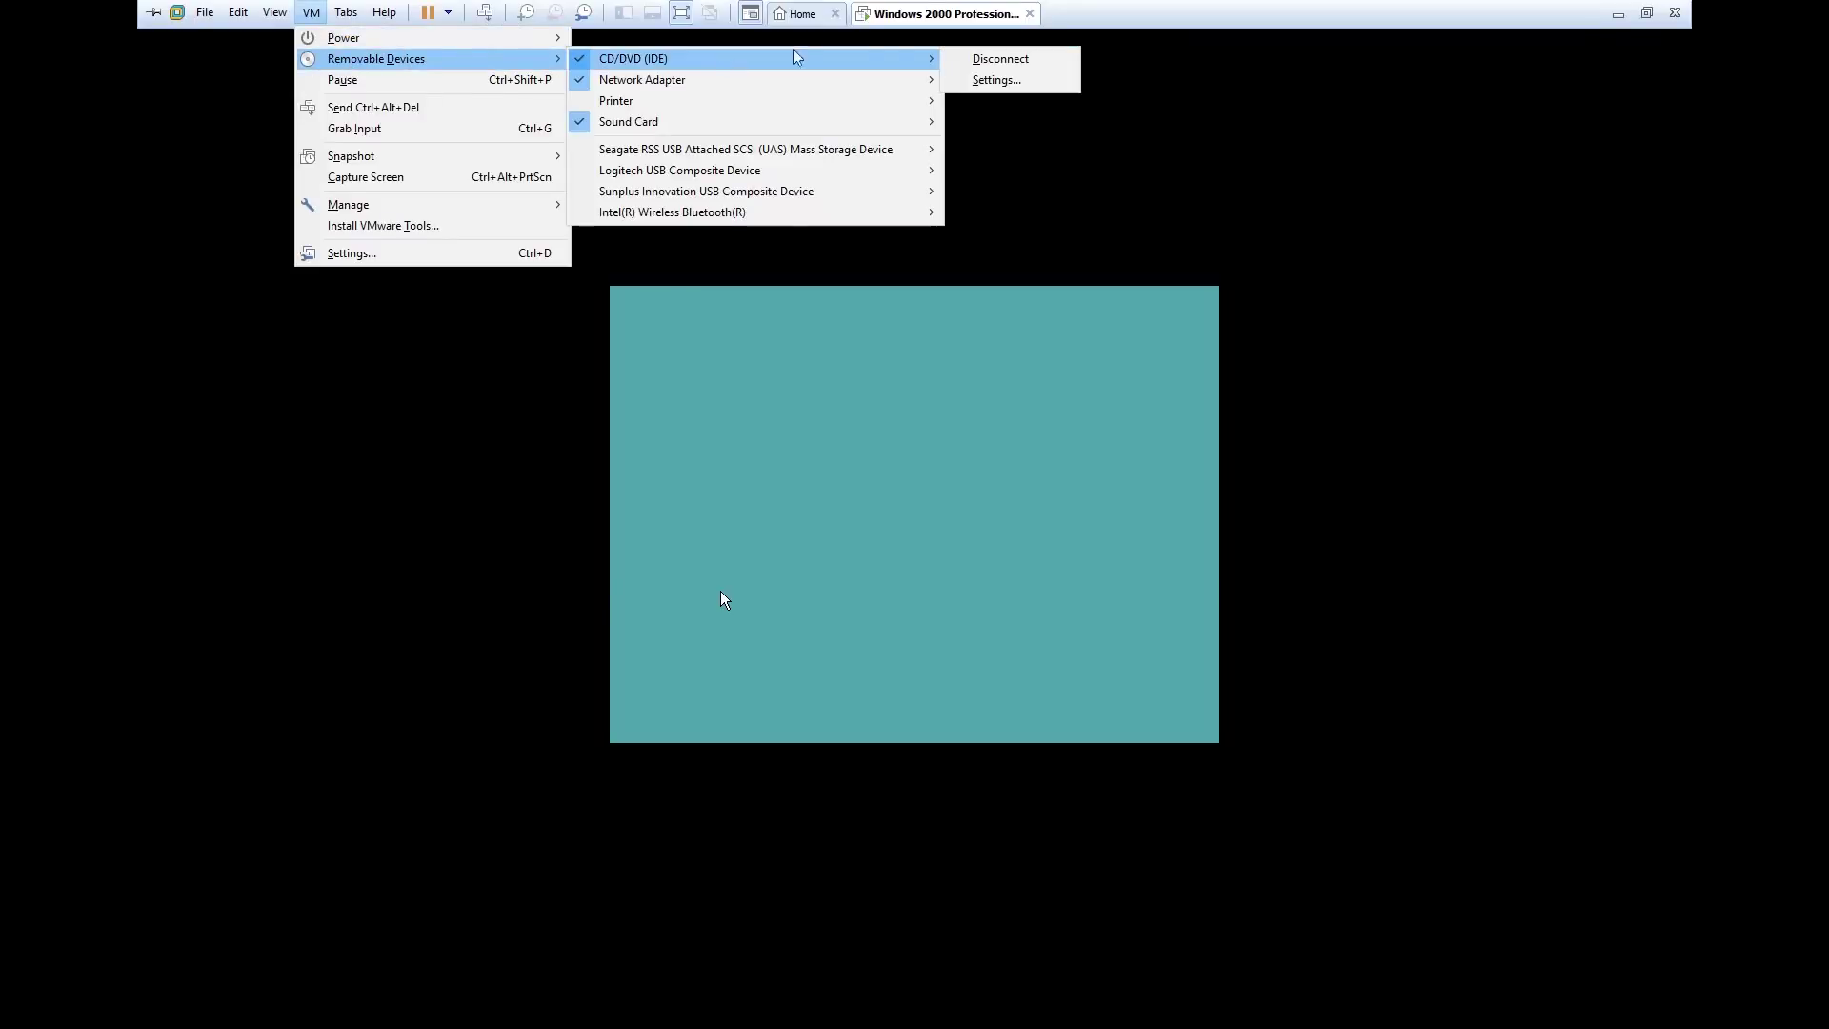
{"action": "left_click", "coordinate": [965, 85]}
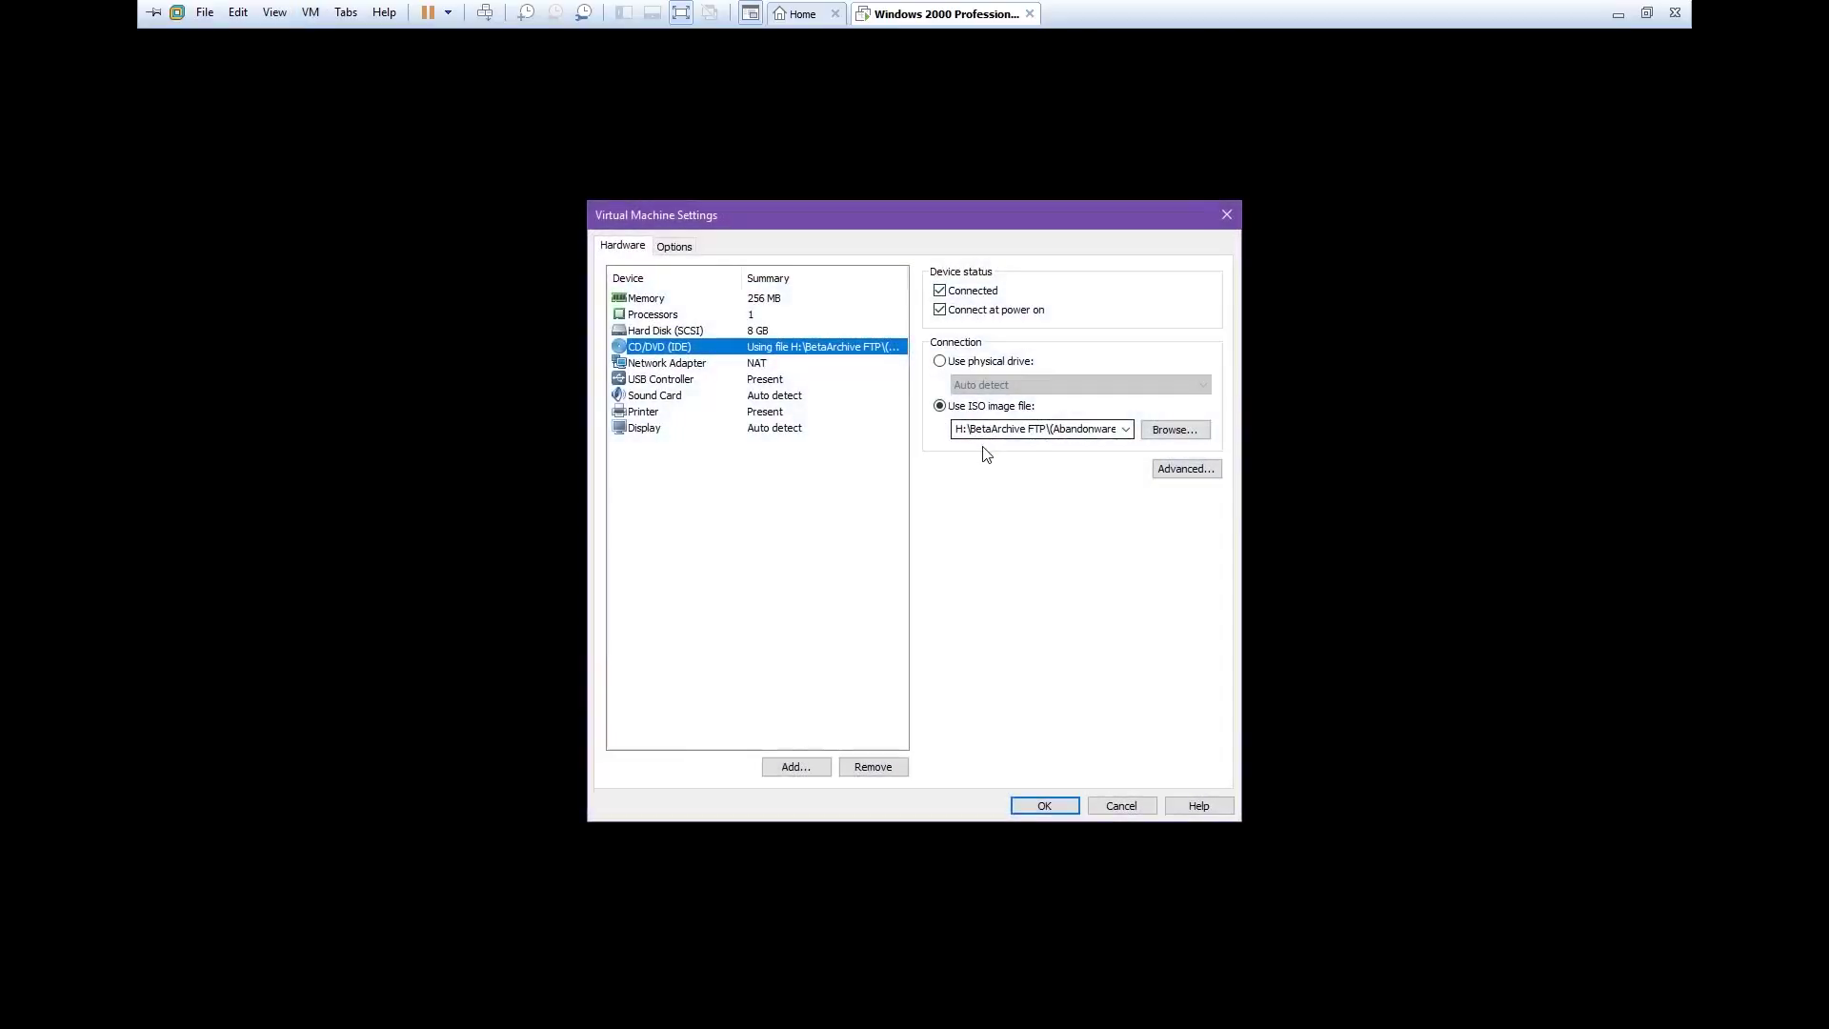
{"action": "left_click", "coordinate": [1125, 428]}
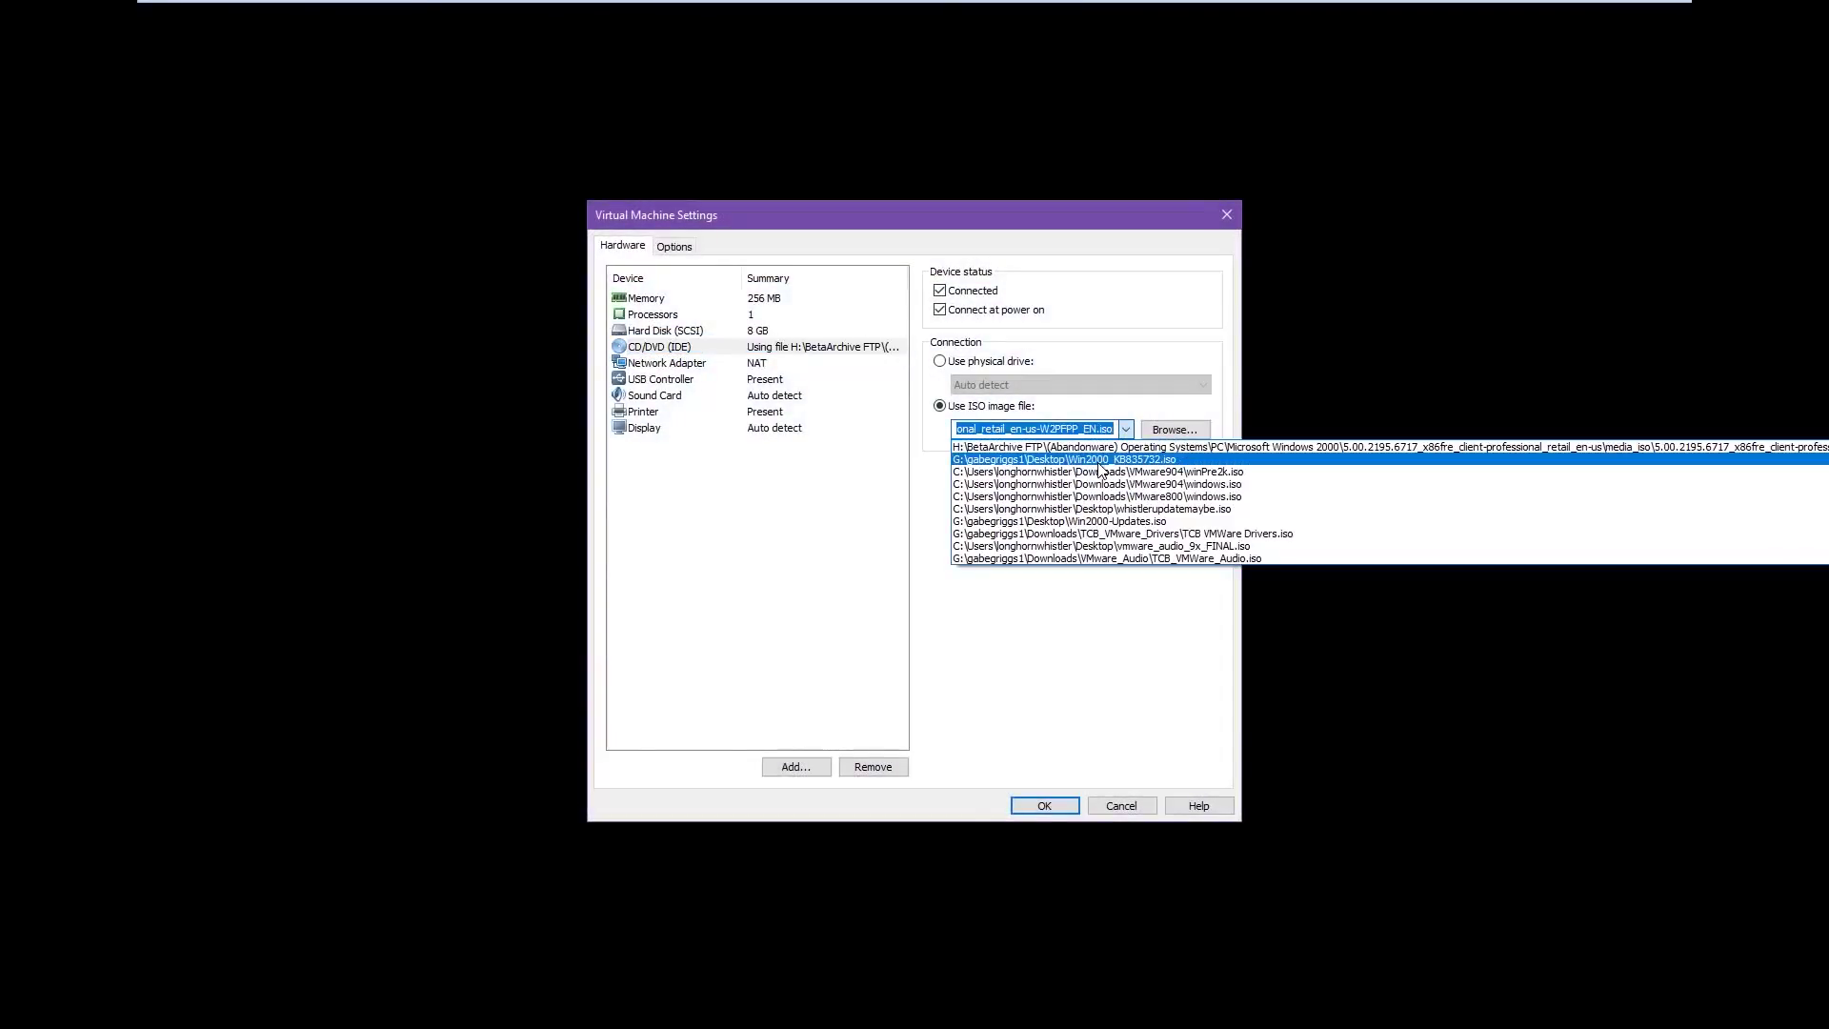
{"action": "left_click", "coordinate": [1102, 471]}
{"action": "left_click", "coordinate": [1043, 805]}
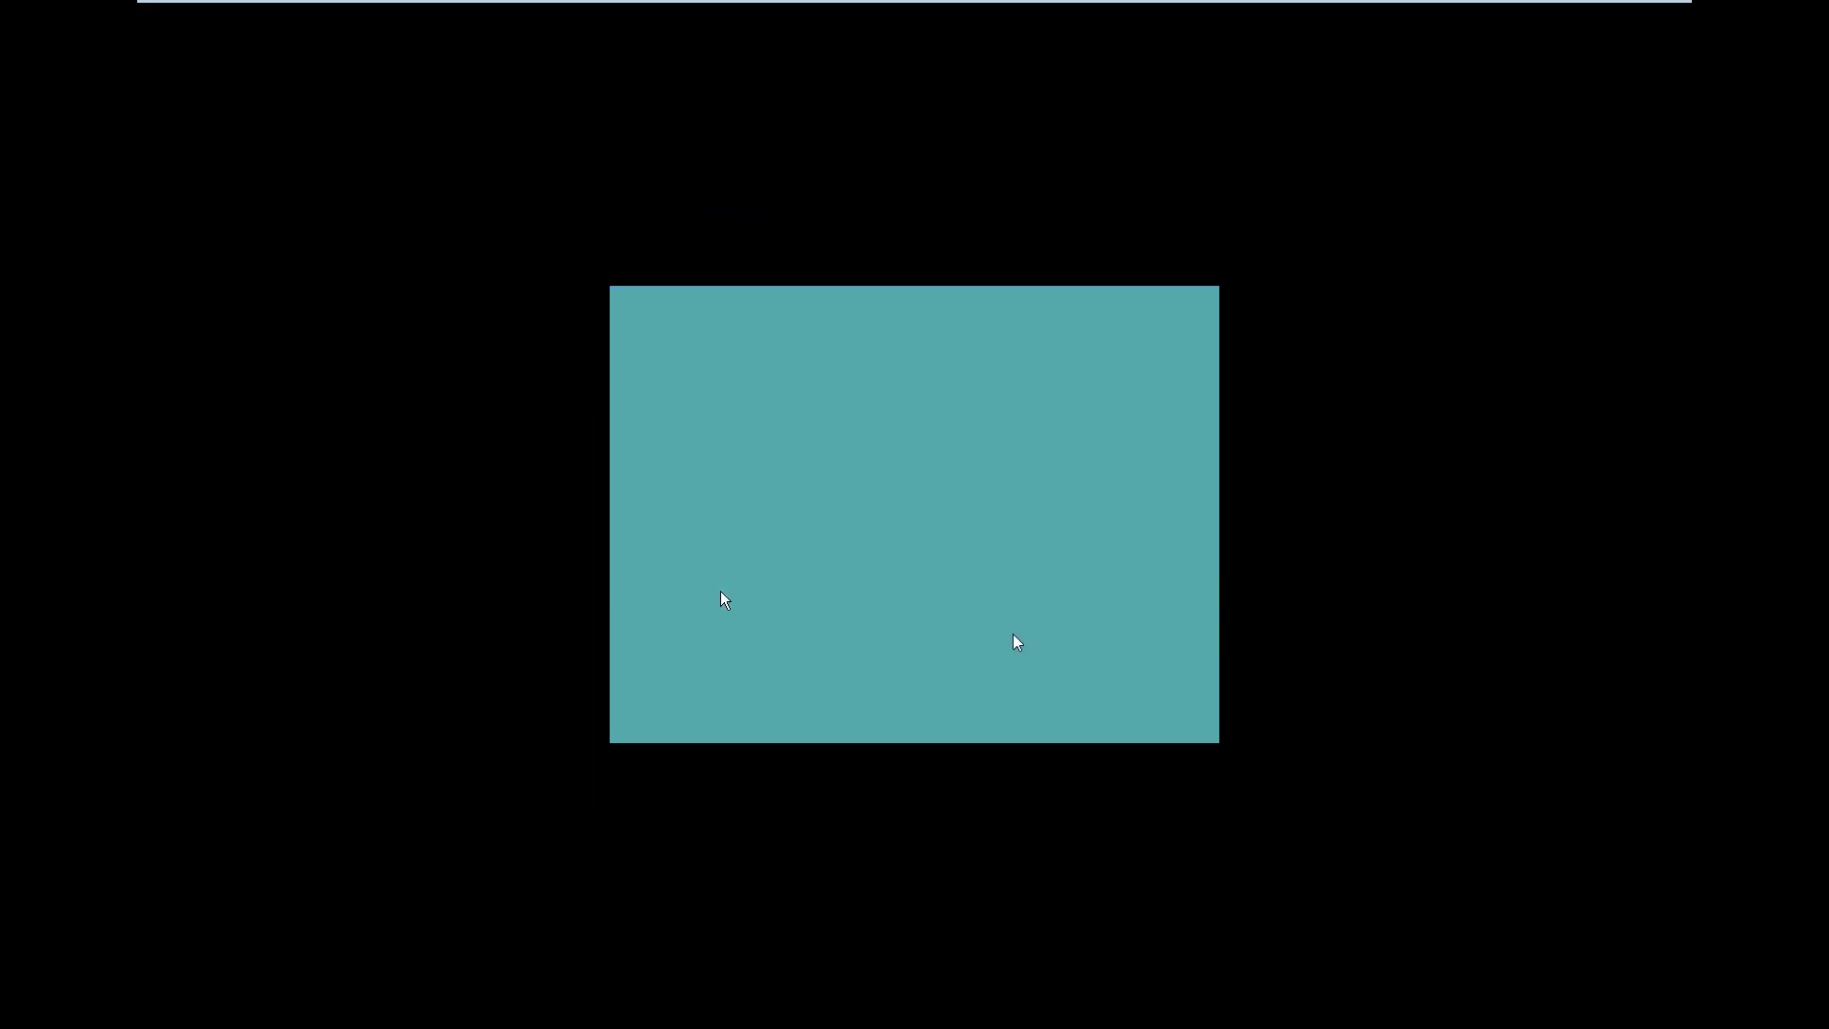
Close the Getting Started window and open drive D: from My Computer
{"action": "left_click", "coordinate": [974, 604]}
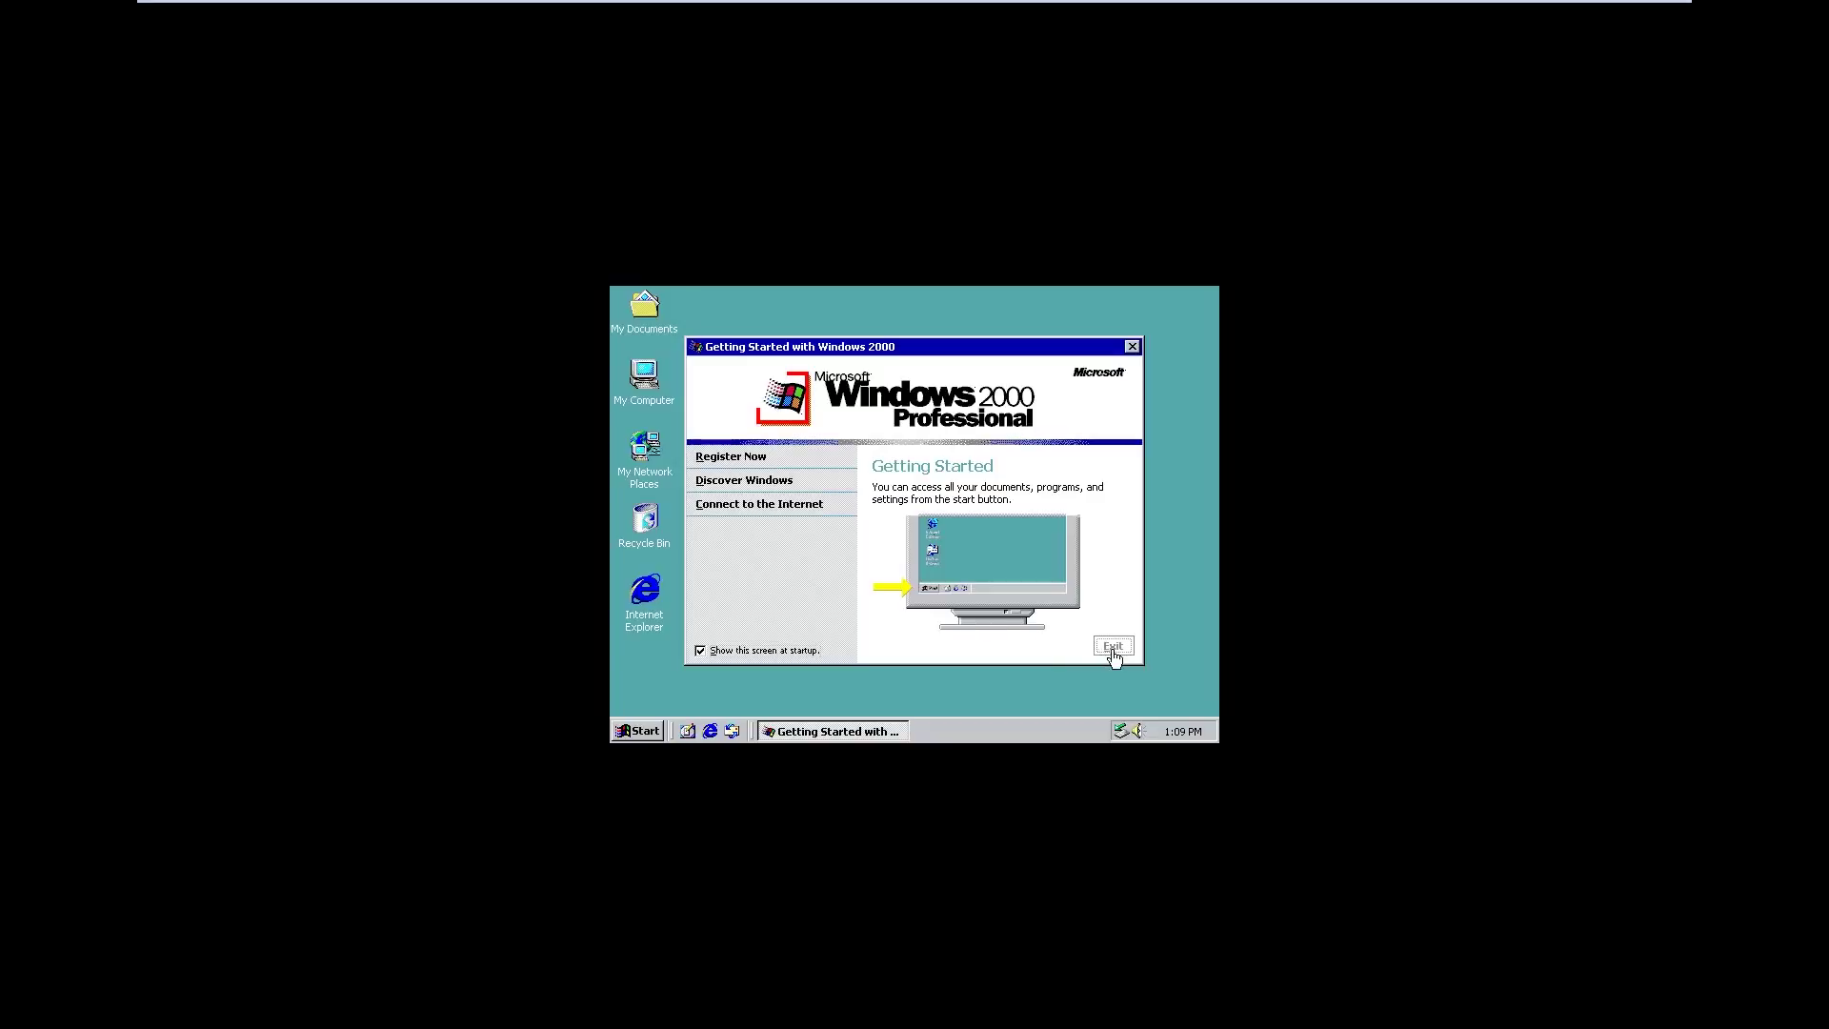
{"action": "left_click", "coordinate": [1113, 648]}
{"action": "double_click", "coordinate": [644, 386]}
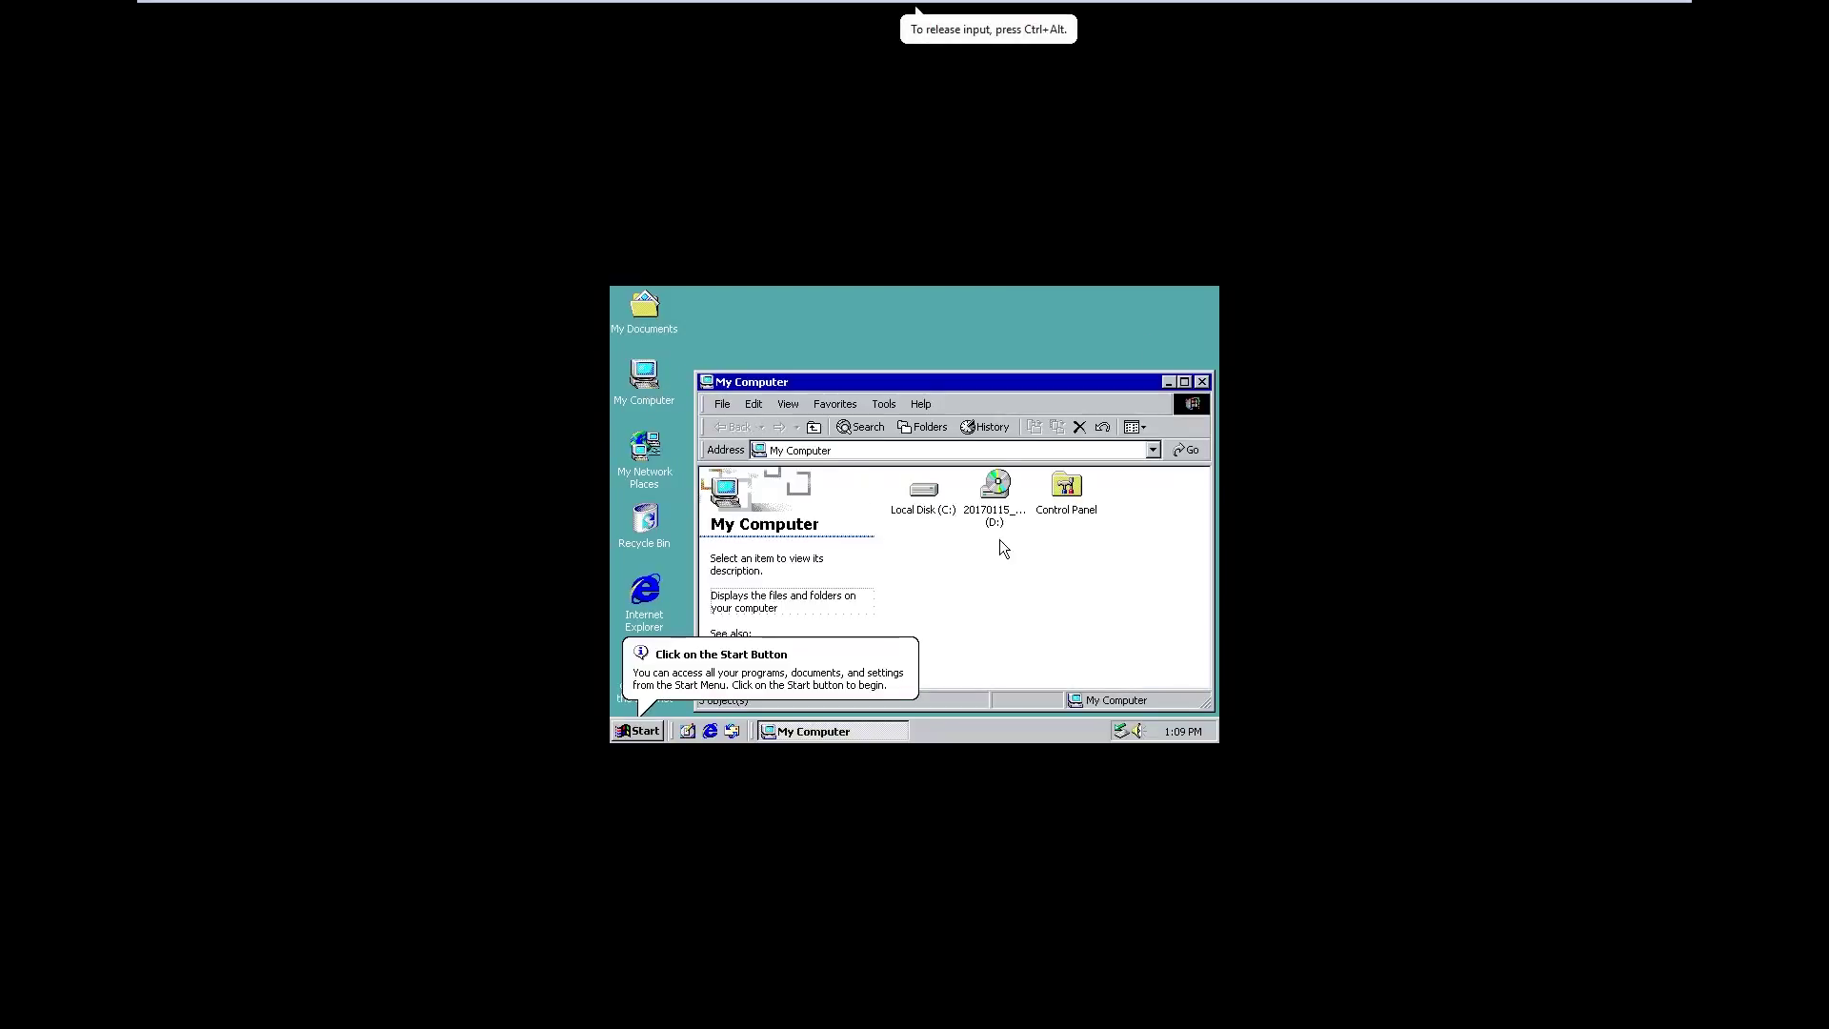
{"action": "double_click", "coordinate": [1003, 491]}
Run the KB835732 installer, accept the license, and finish so Windows restarts
{"action": "double_click", "coordinate": [910, 493]}
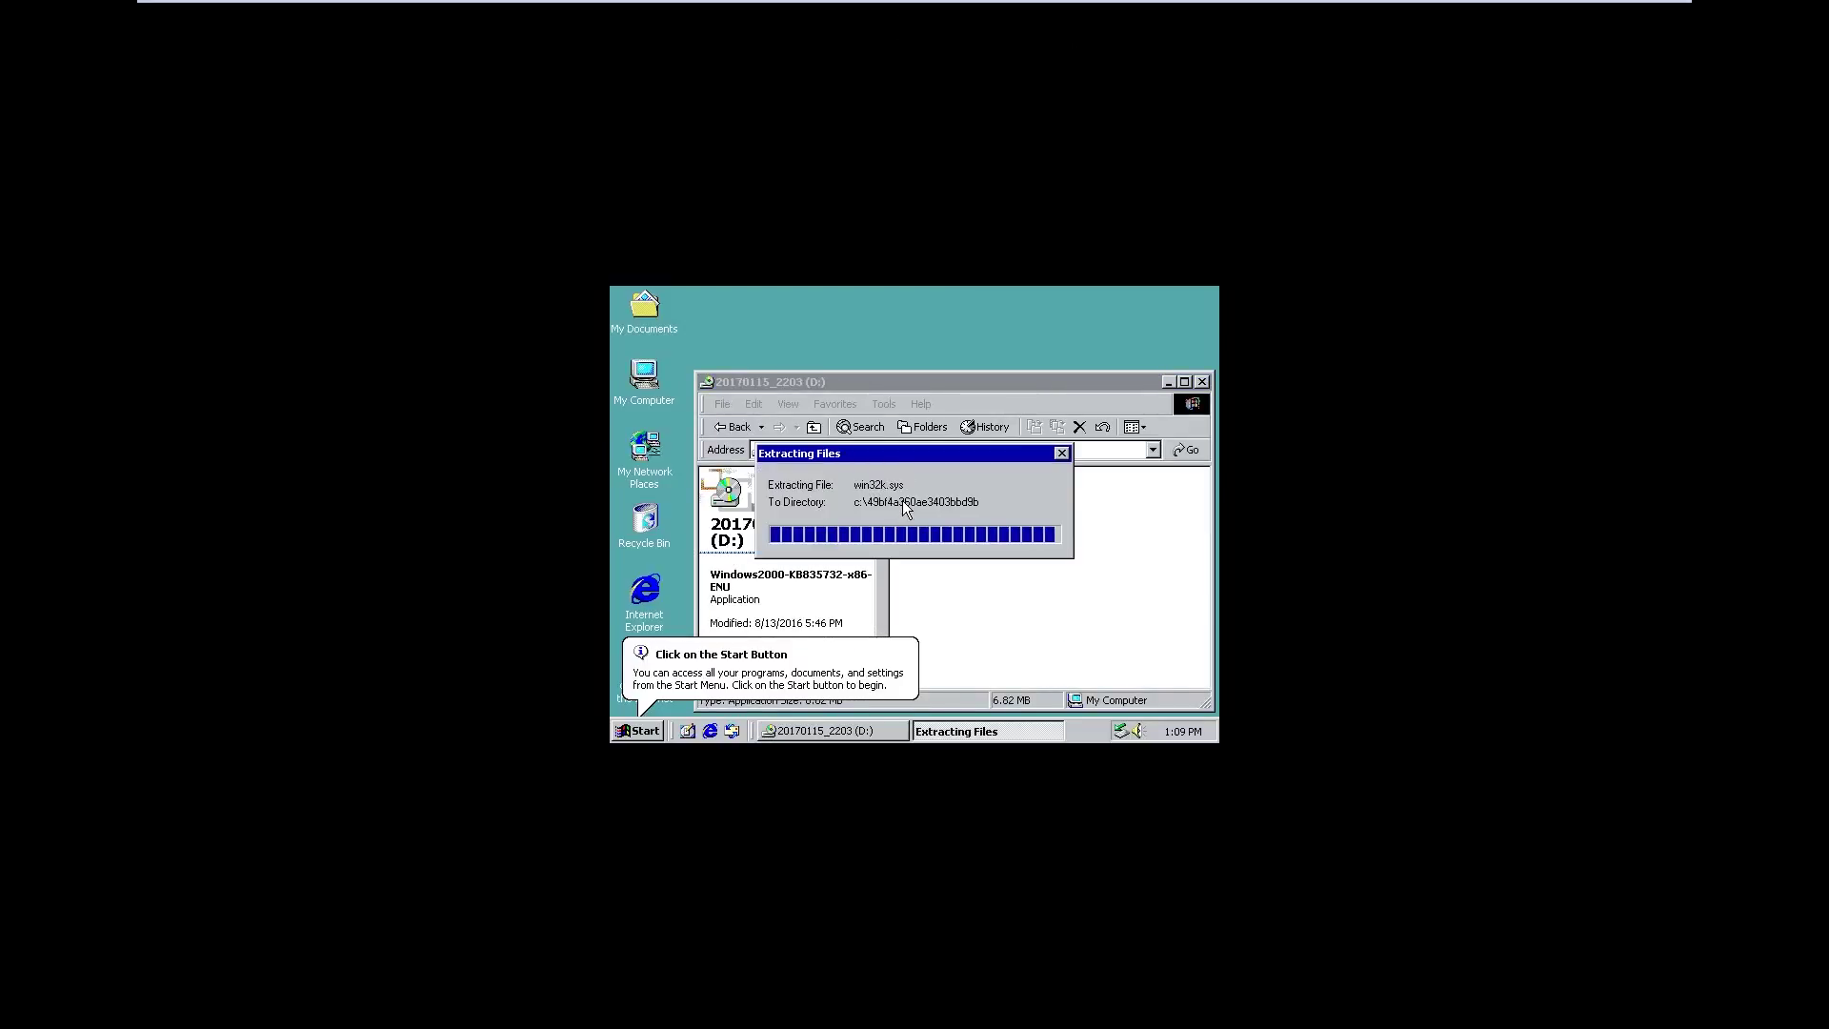
{"action": "left_click", "coordinate": [954, 630]}
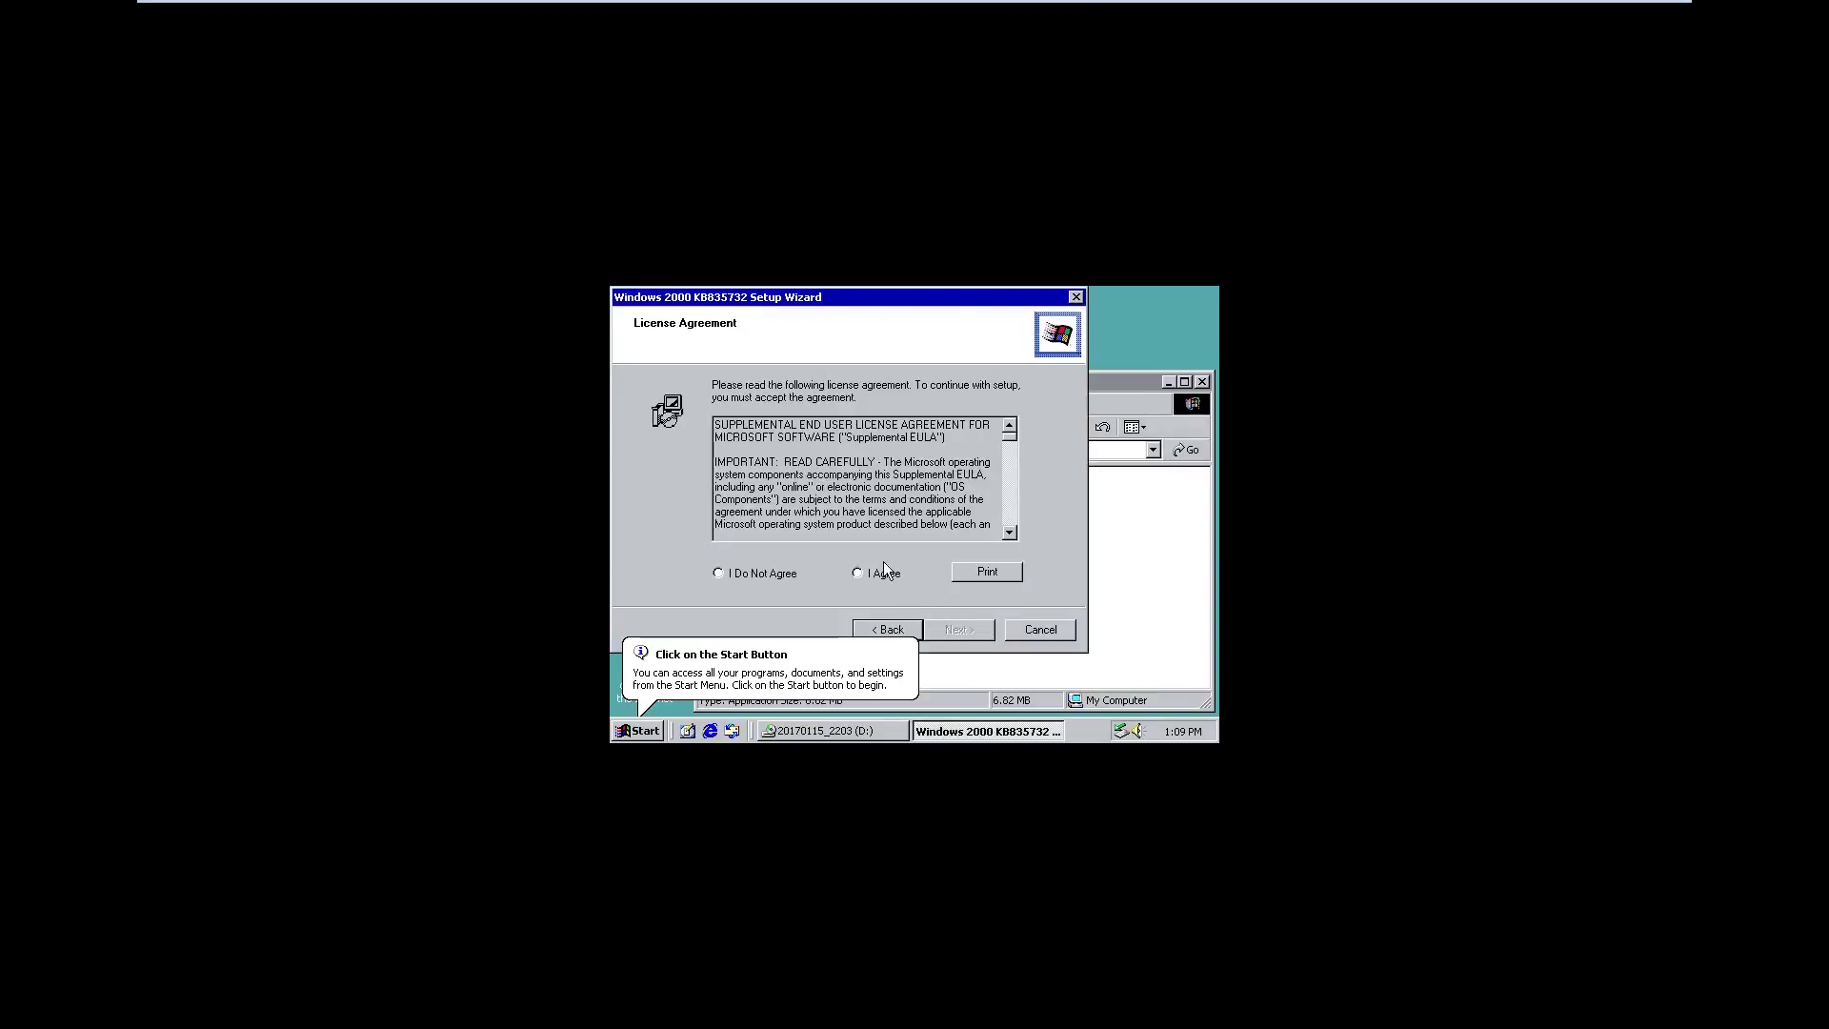
{"action": "left_click", "coordinate": [887, 573]}
{"action": "left_click", "coordinate": [951, 627]}
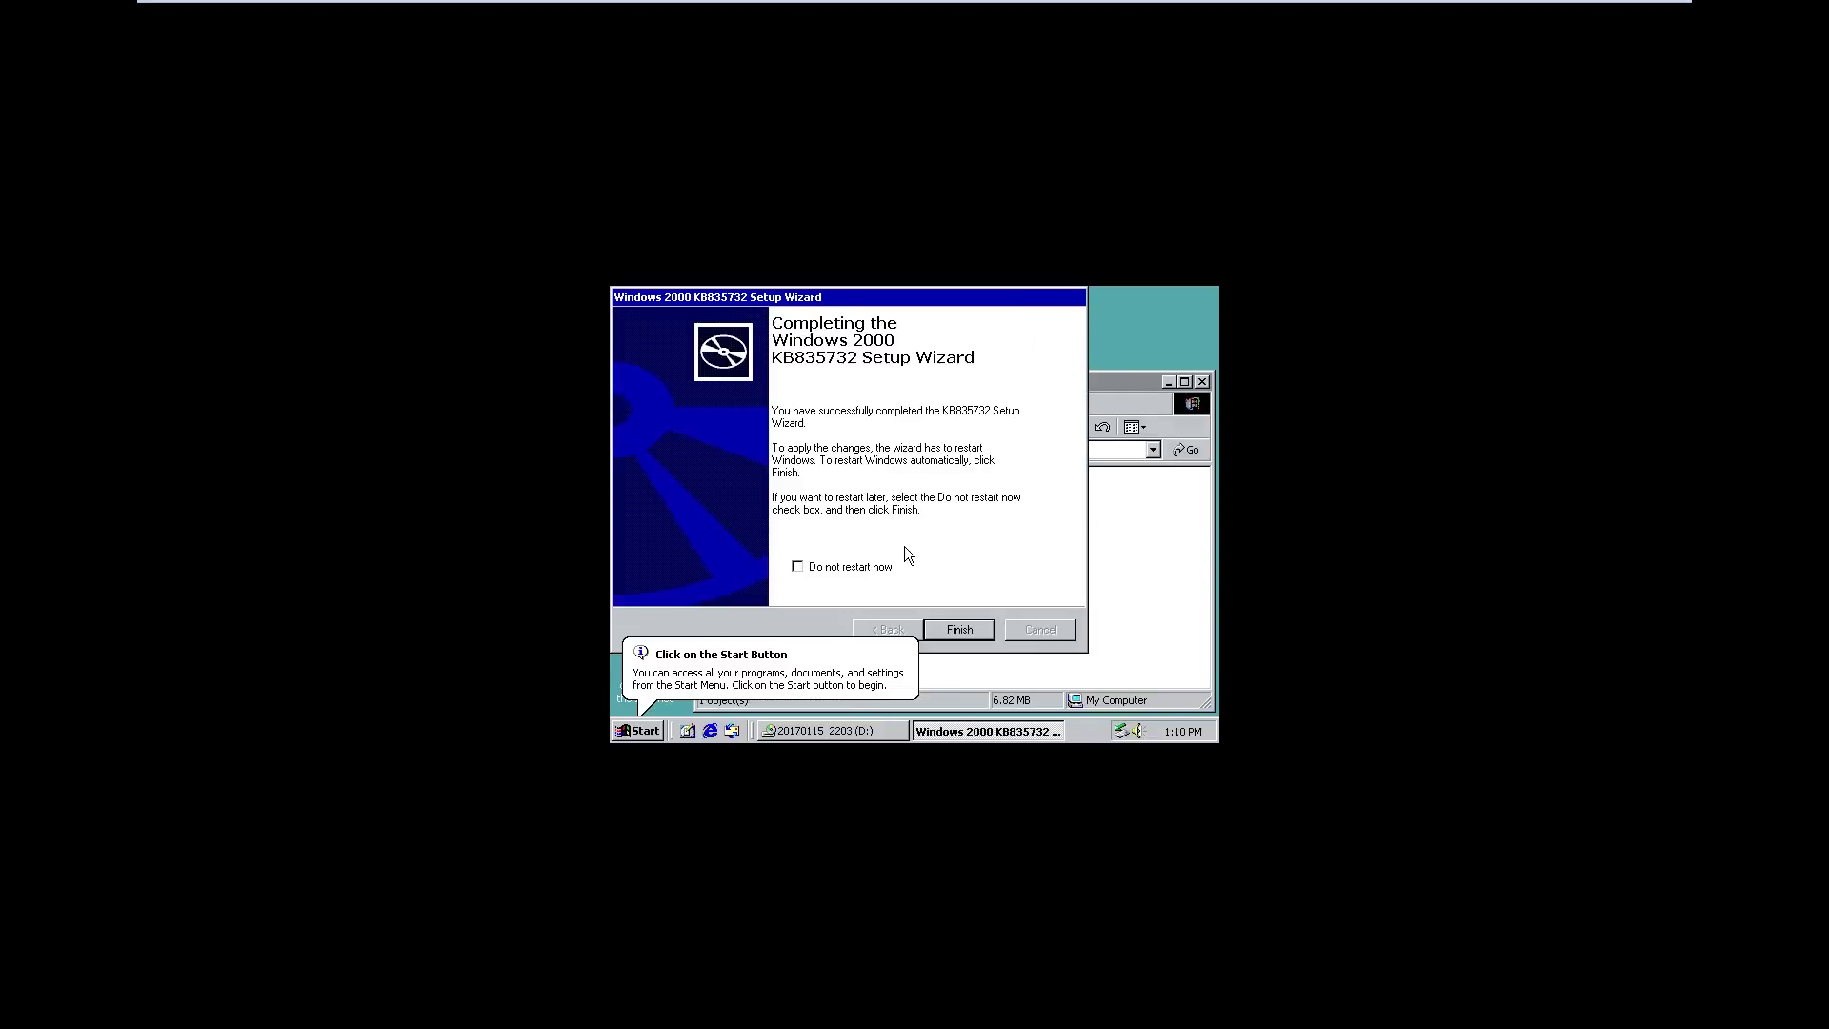
{"action": "left_click", "coordinate": [949, 630]}
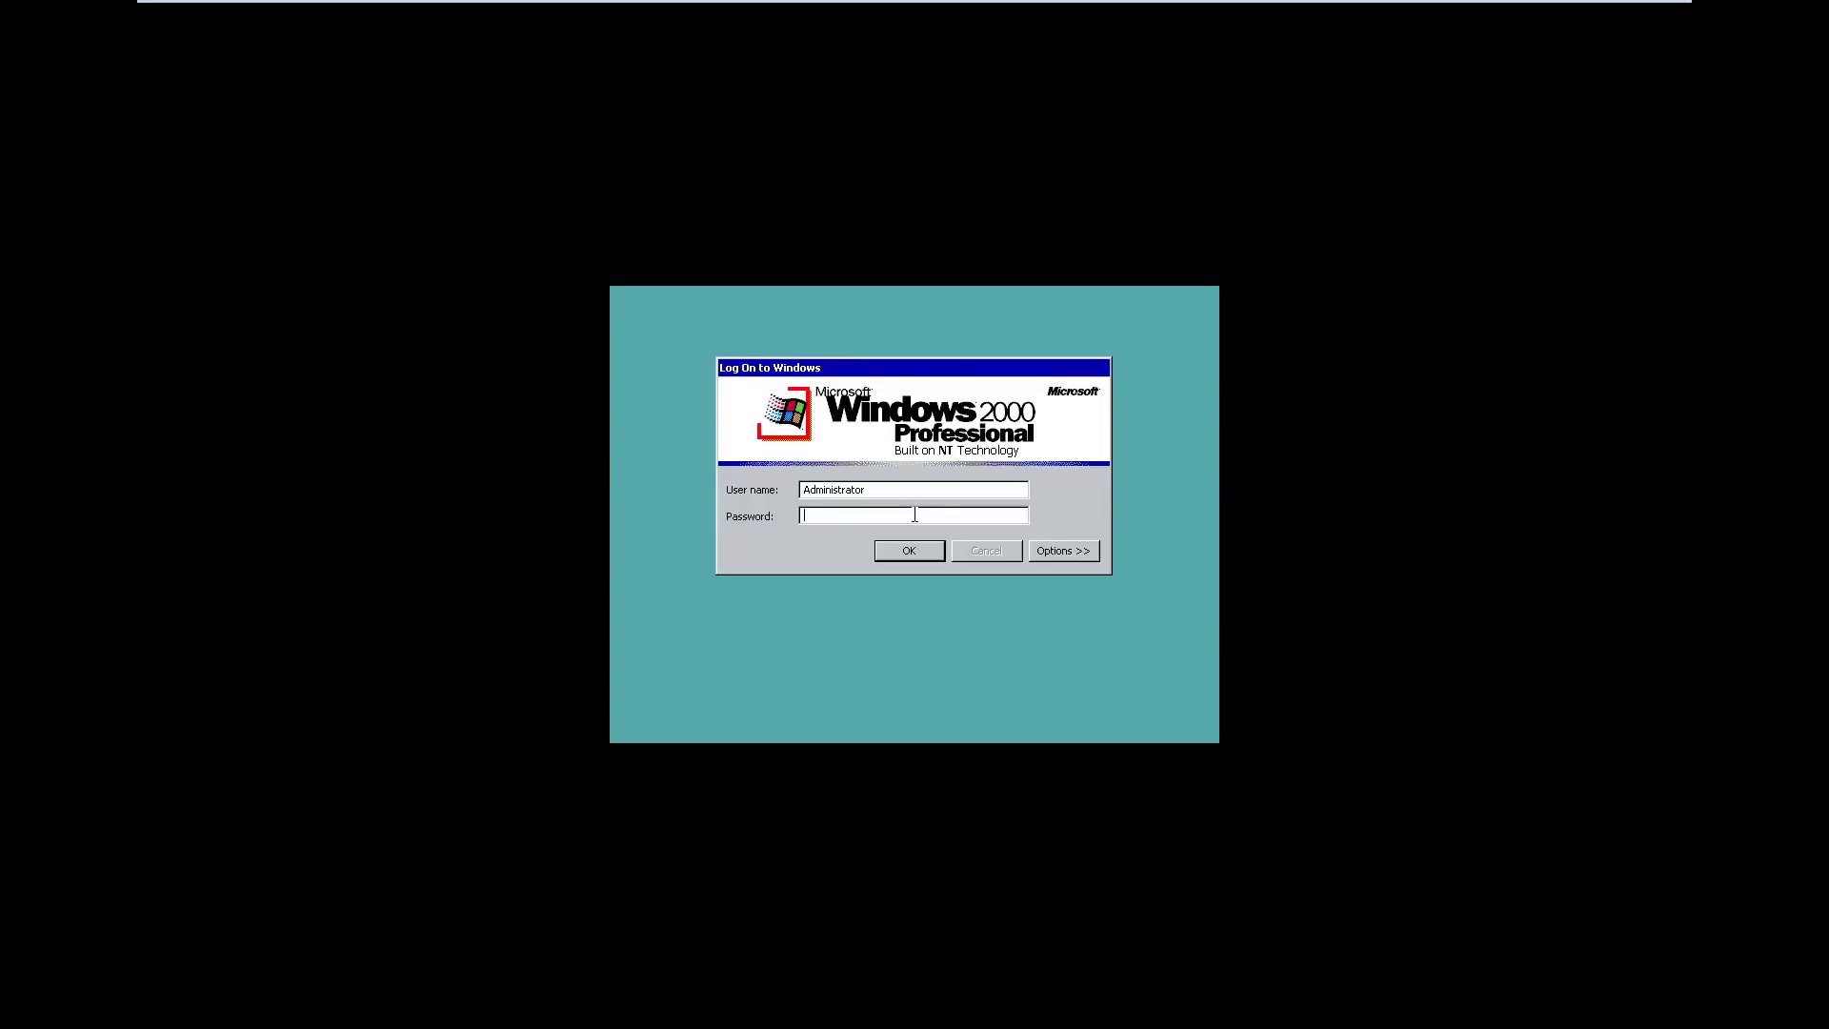
Log back on after the update and connect the VMware Tools installer CD via VM > Install VMware Tools
{"action": "type", "text": "***"}
{"action": "key", "text": "Return"}
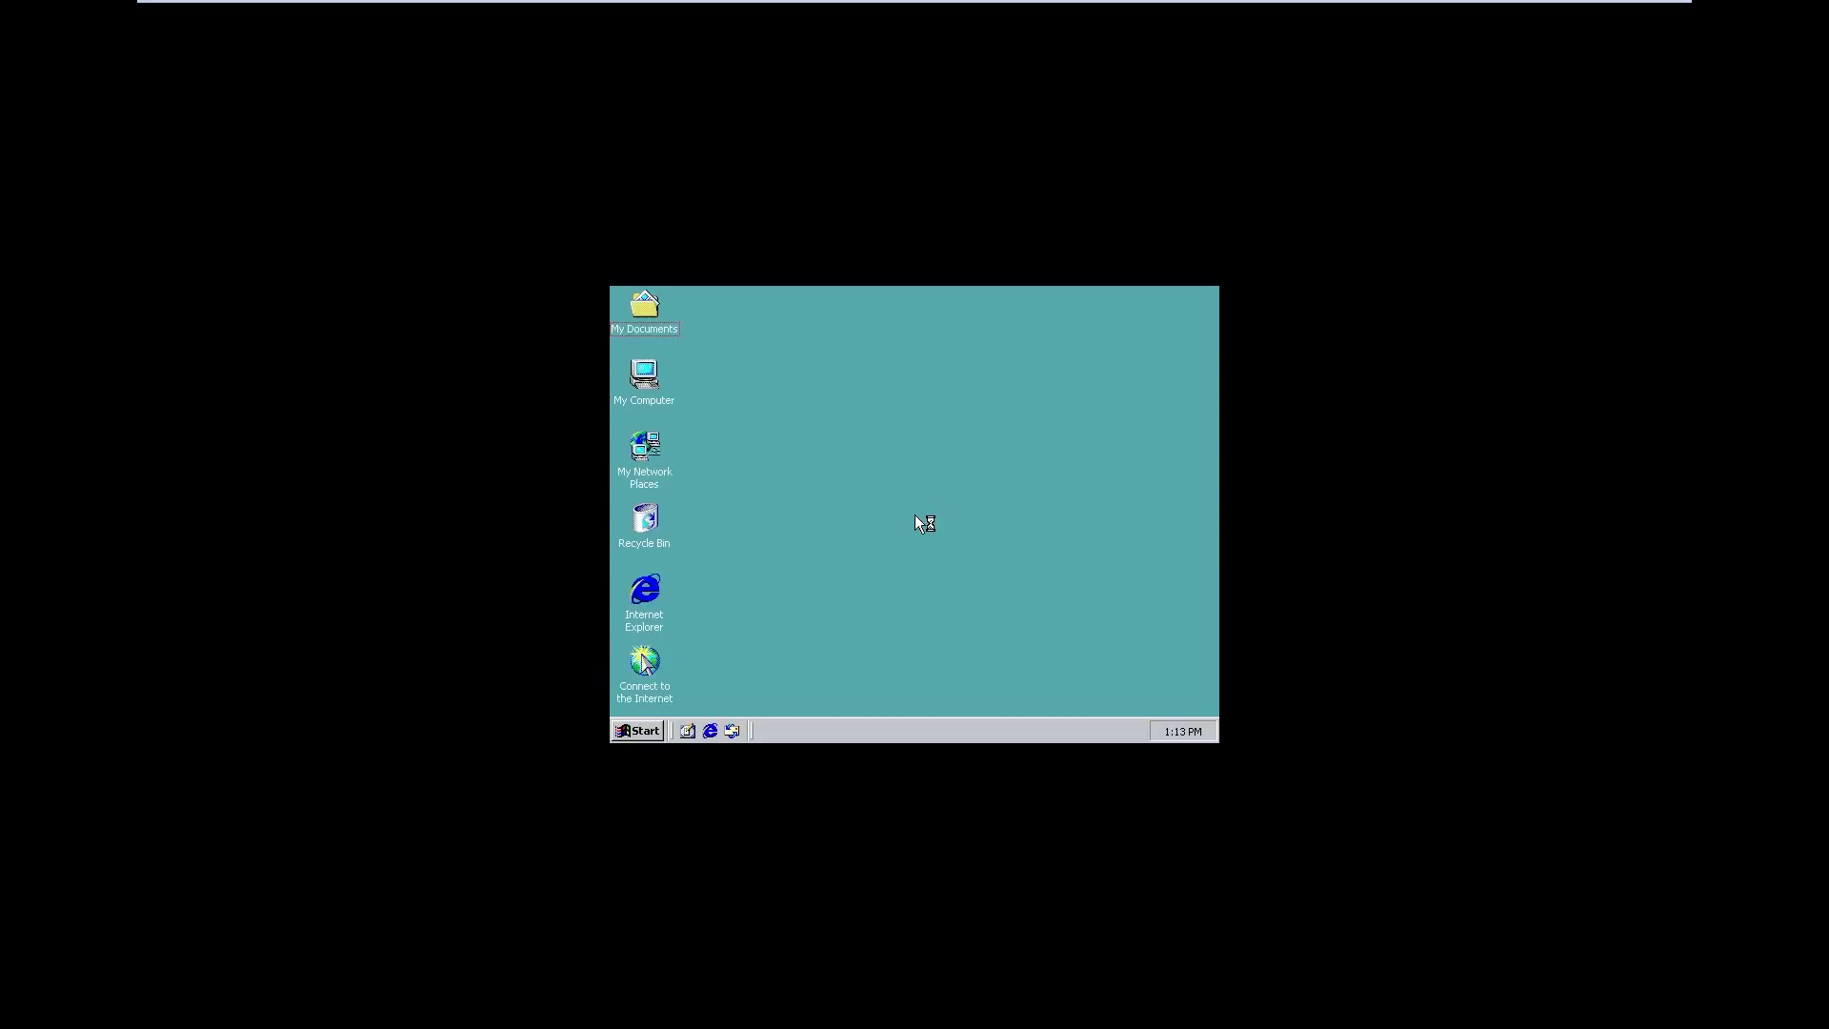
{"action": "mouse_move", "coordinate": [409, 4]}
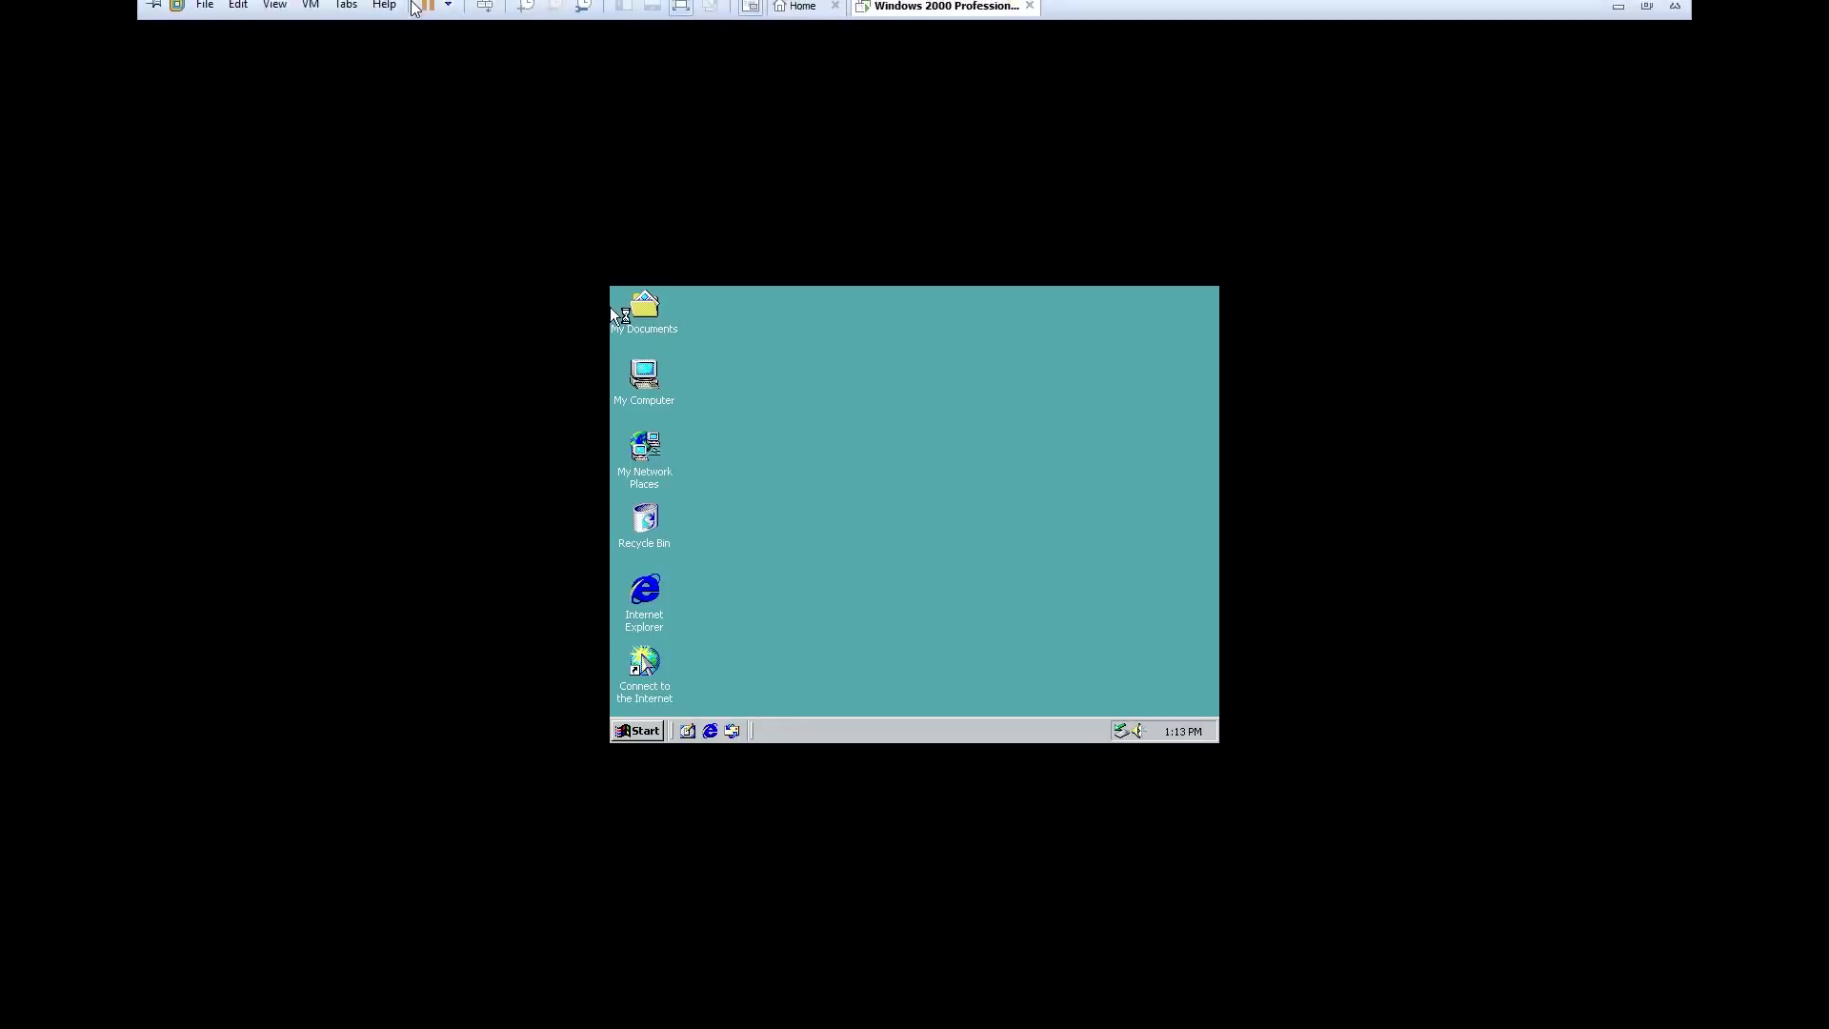
{"action": "left_click", "coordinate": [310, 13]}
{"action": "left_click", "coordinate": [383, 226]}
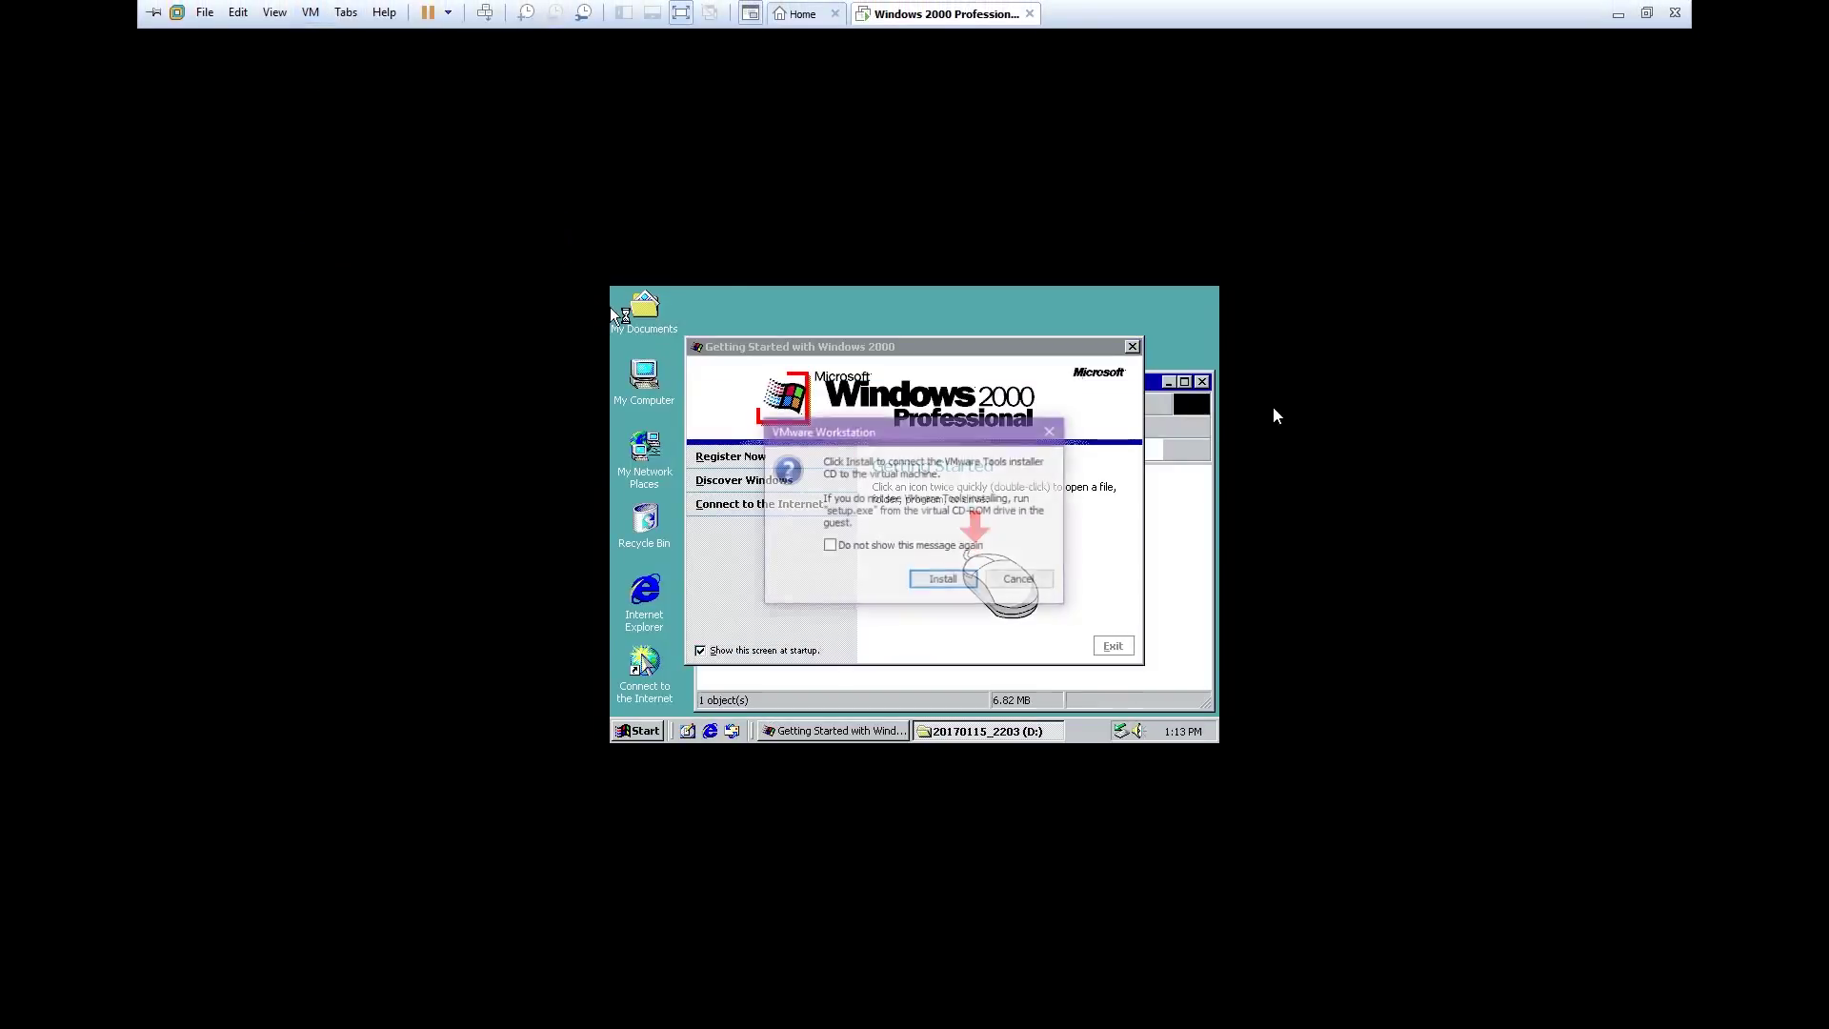
{"action": "left_click", "coordinate": [958, 587]}
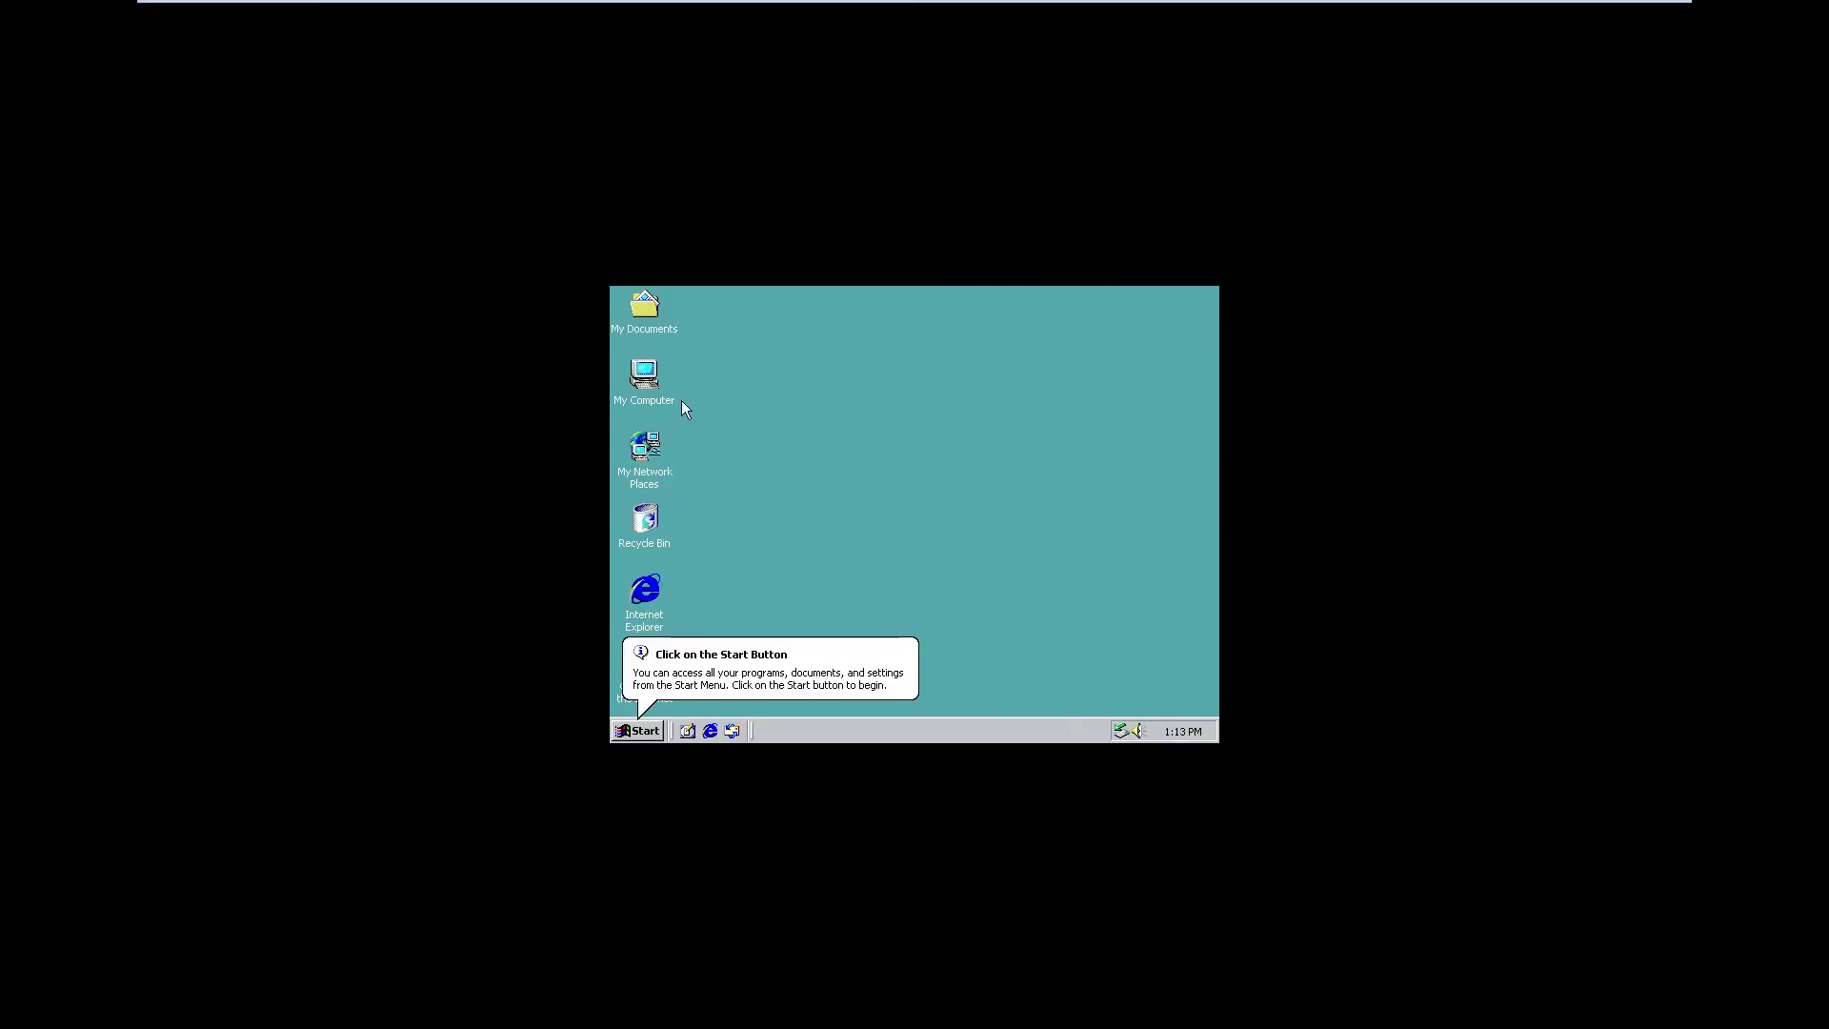
Launch VMware Tools setup from the D: drive in My Computer
{"action": "double_click", "coordinate": [644, 381]}
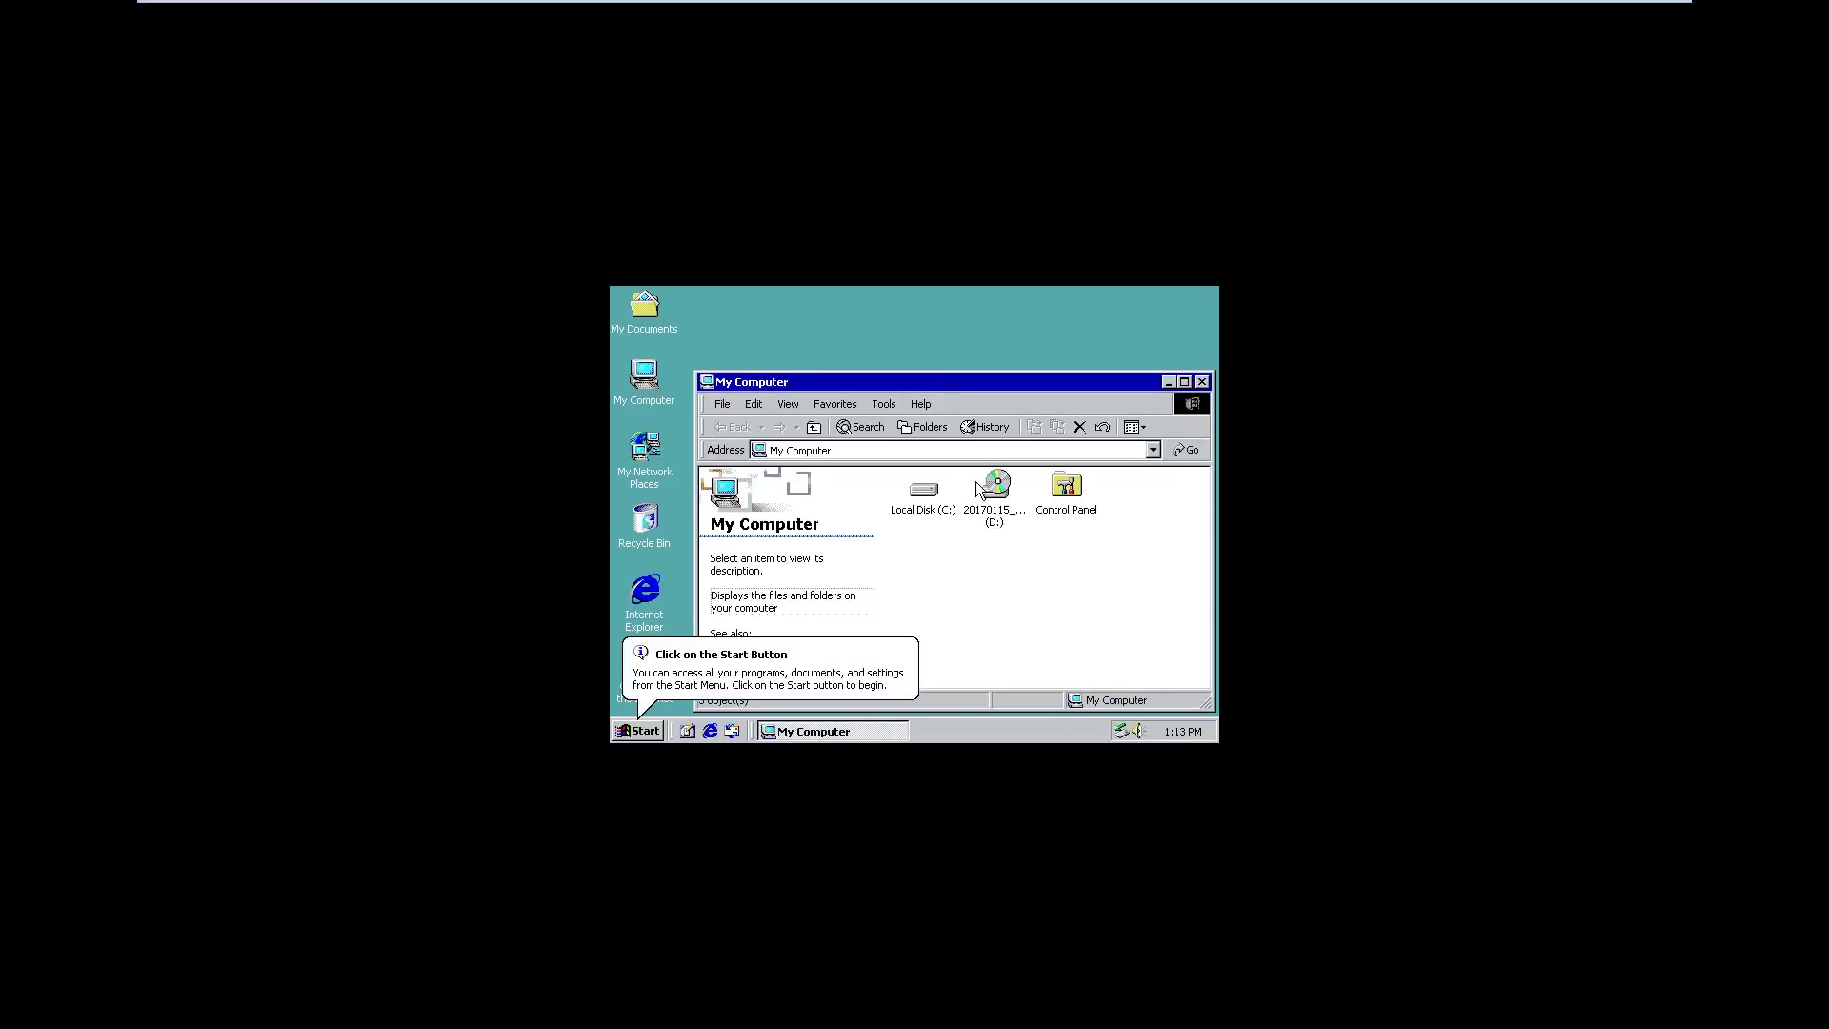
{"action": "double_click", "coordinate": [981, 488]}
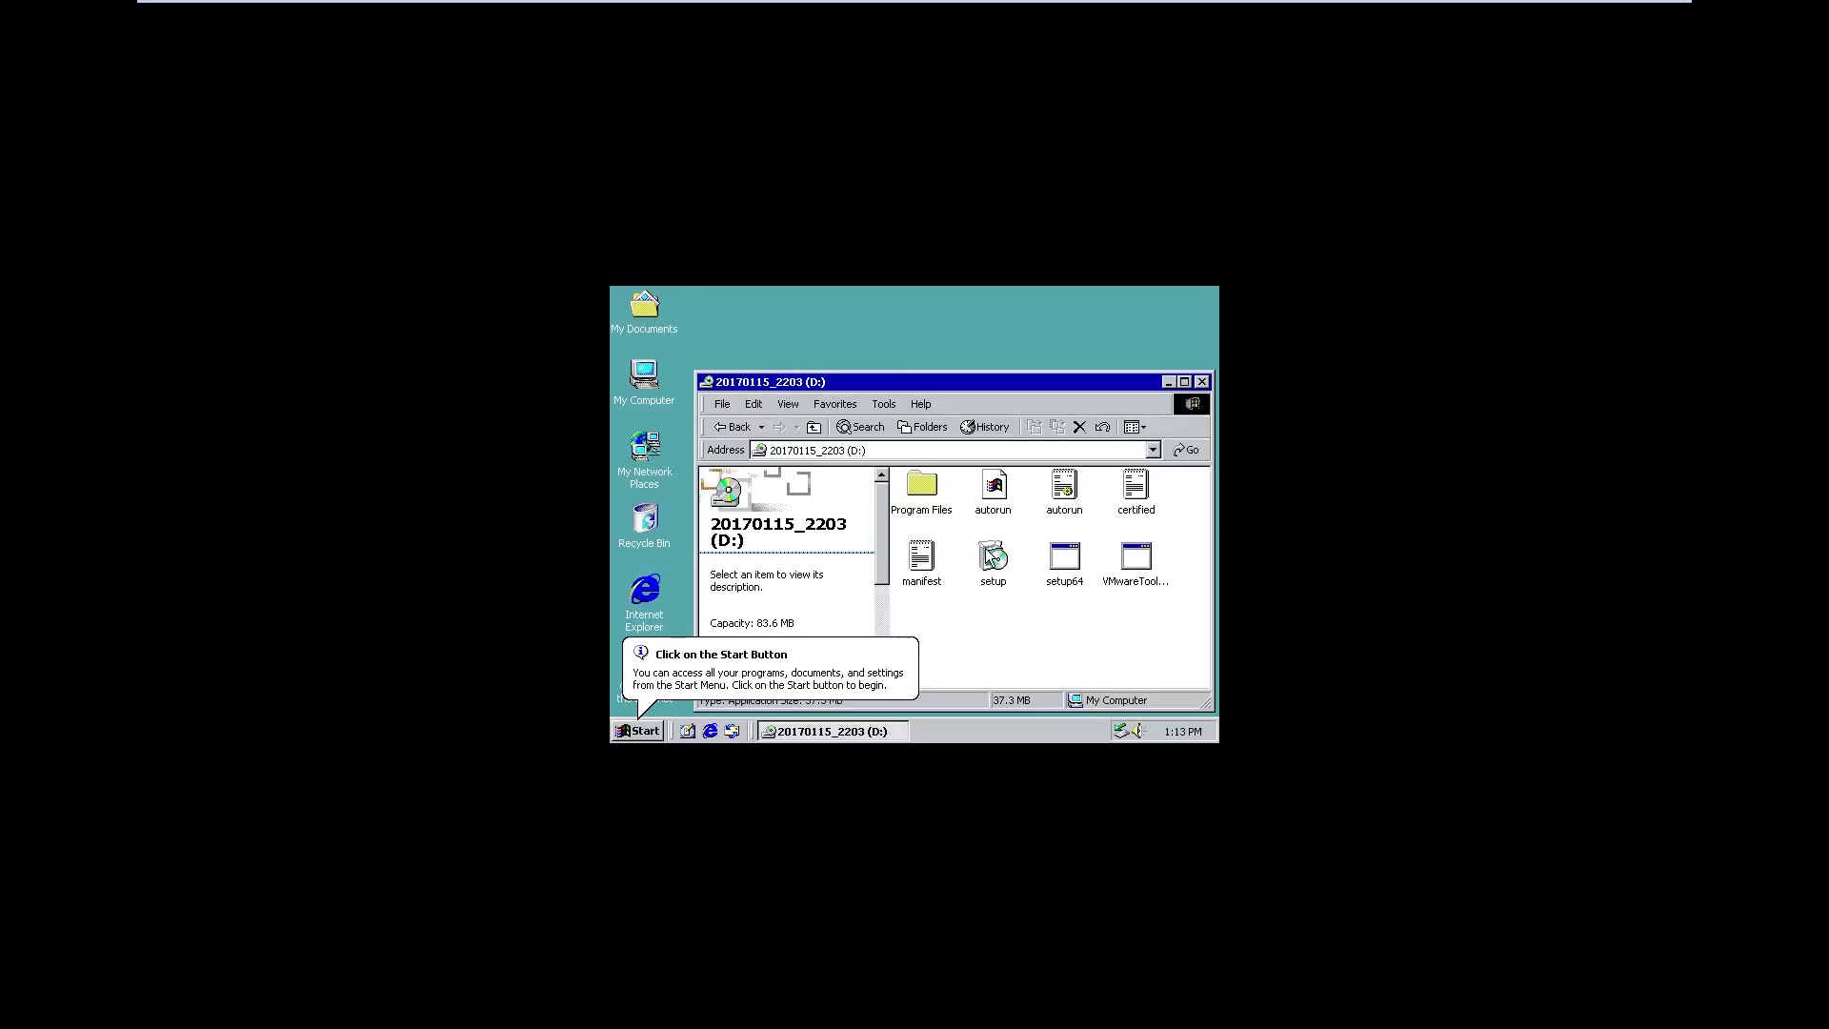
{"action": "double_click", "coordinate": [991, 558]}
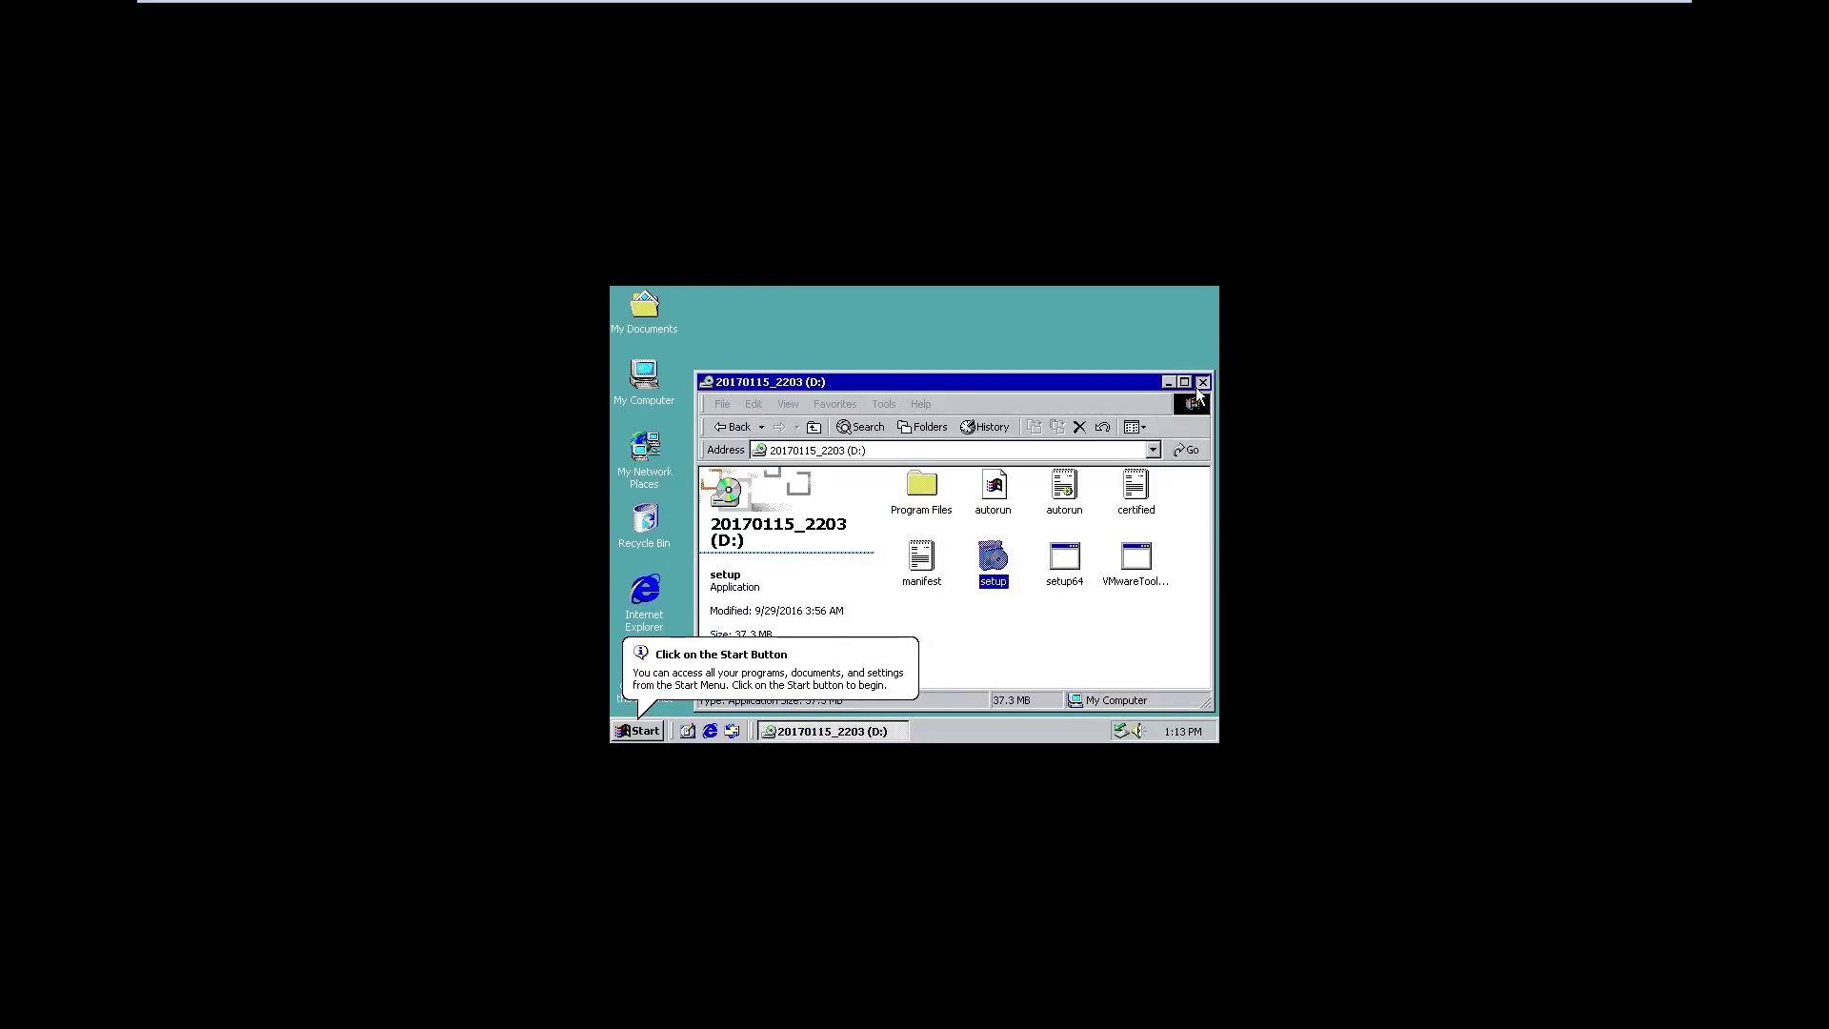
{"action": "left_click", "coordinate": [1202, 382]}
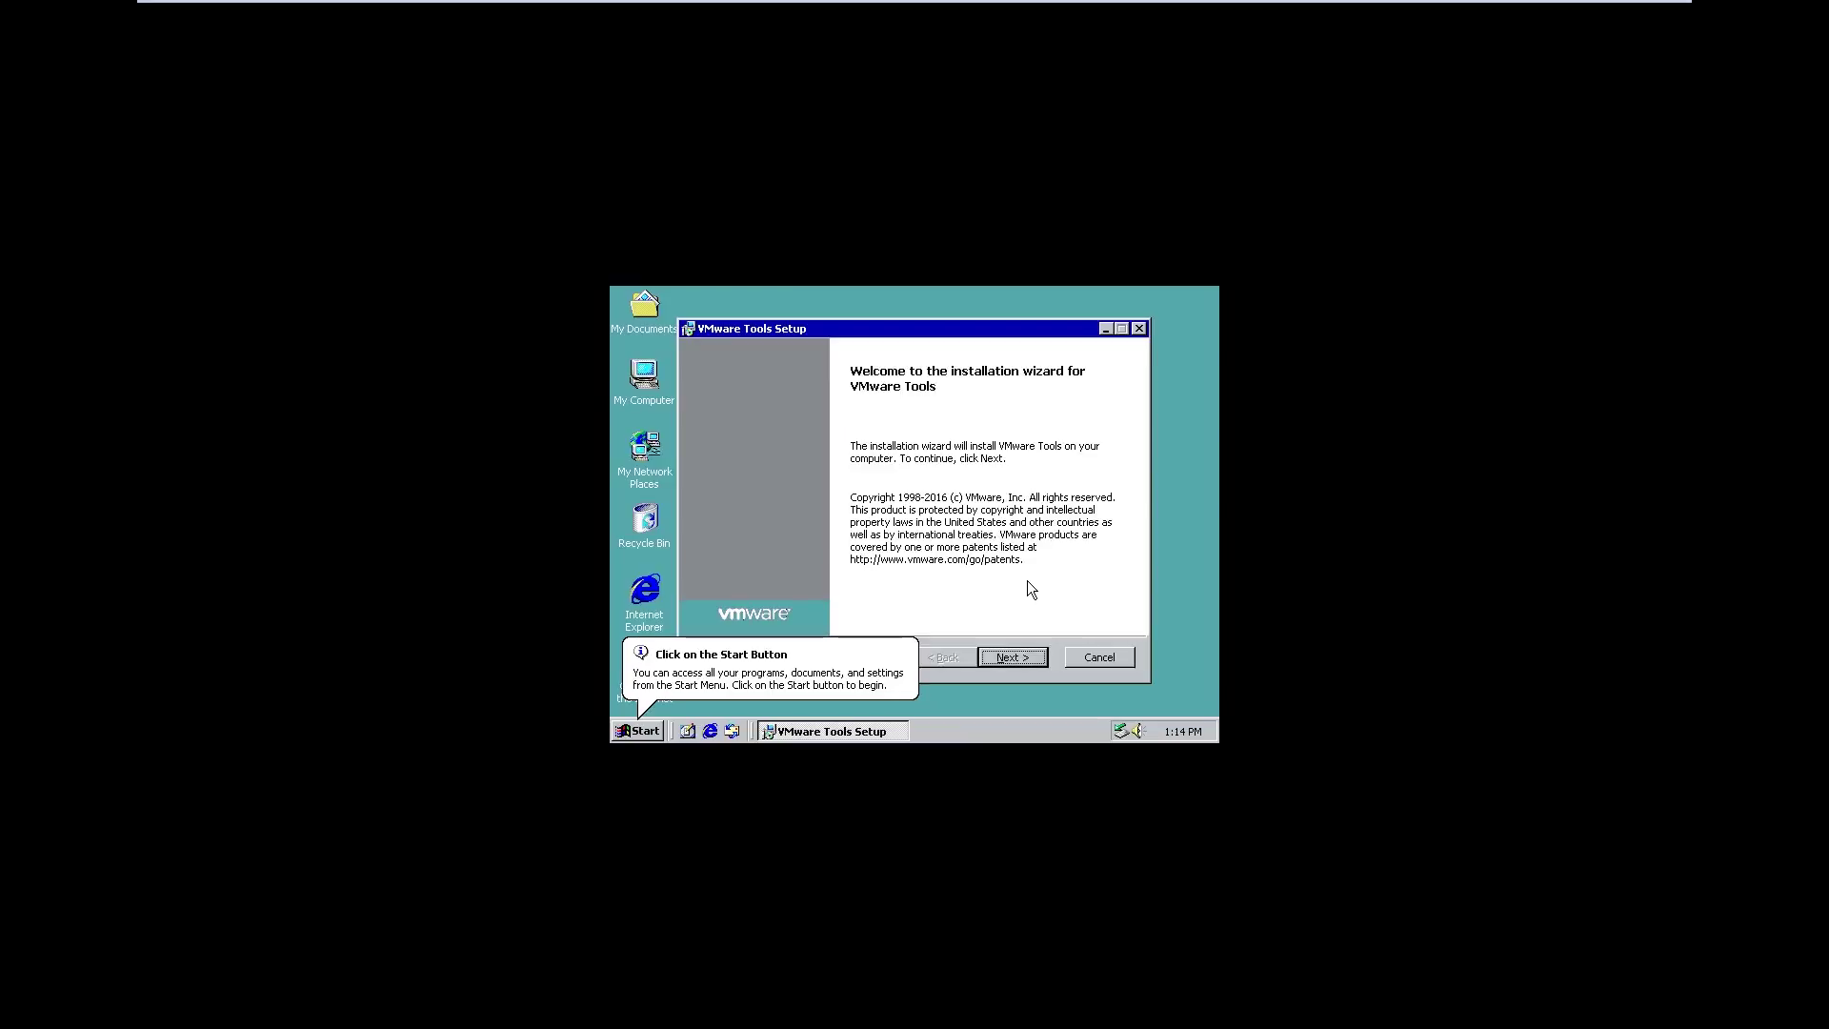
Install VMware Tools with the Complete setup type and finish the wizard
{"action": "left_click", "coordinate": [1012, 658]}
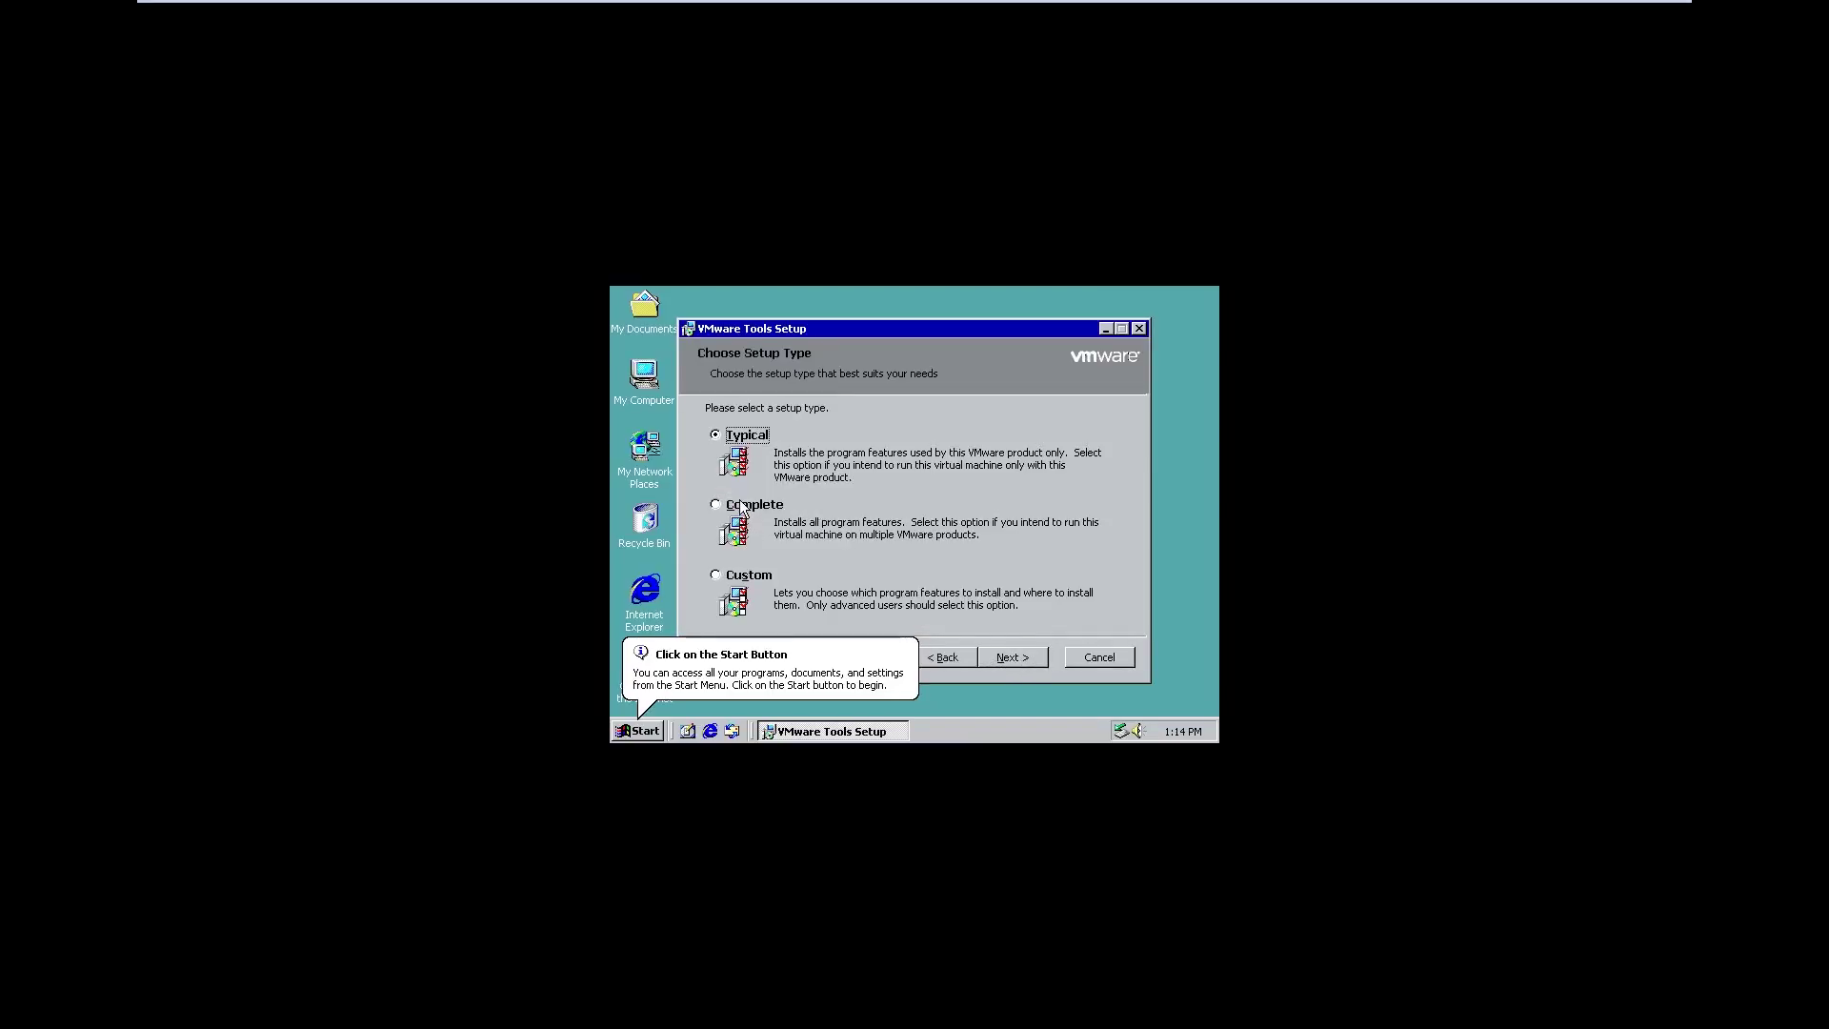
{"action": "left_click", "coordinate": [743, 508]}
{"action": "left_click", "coordinate": [1036, 657]}
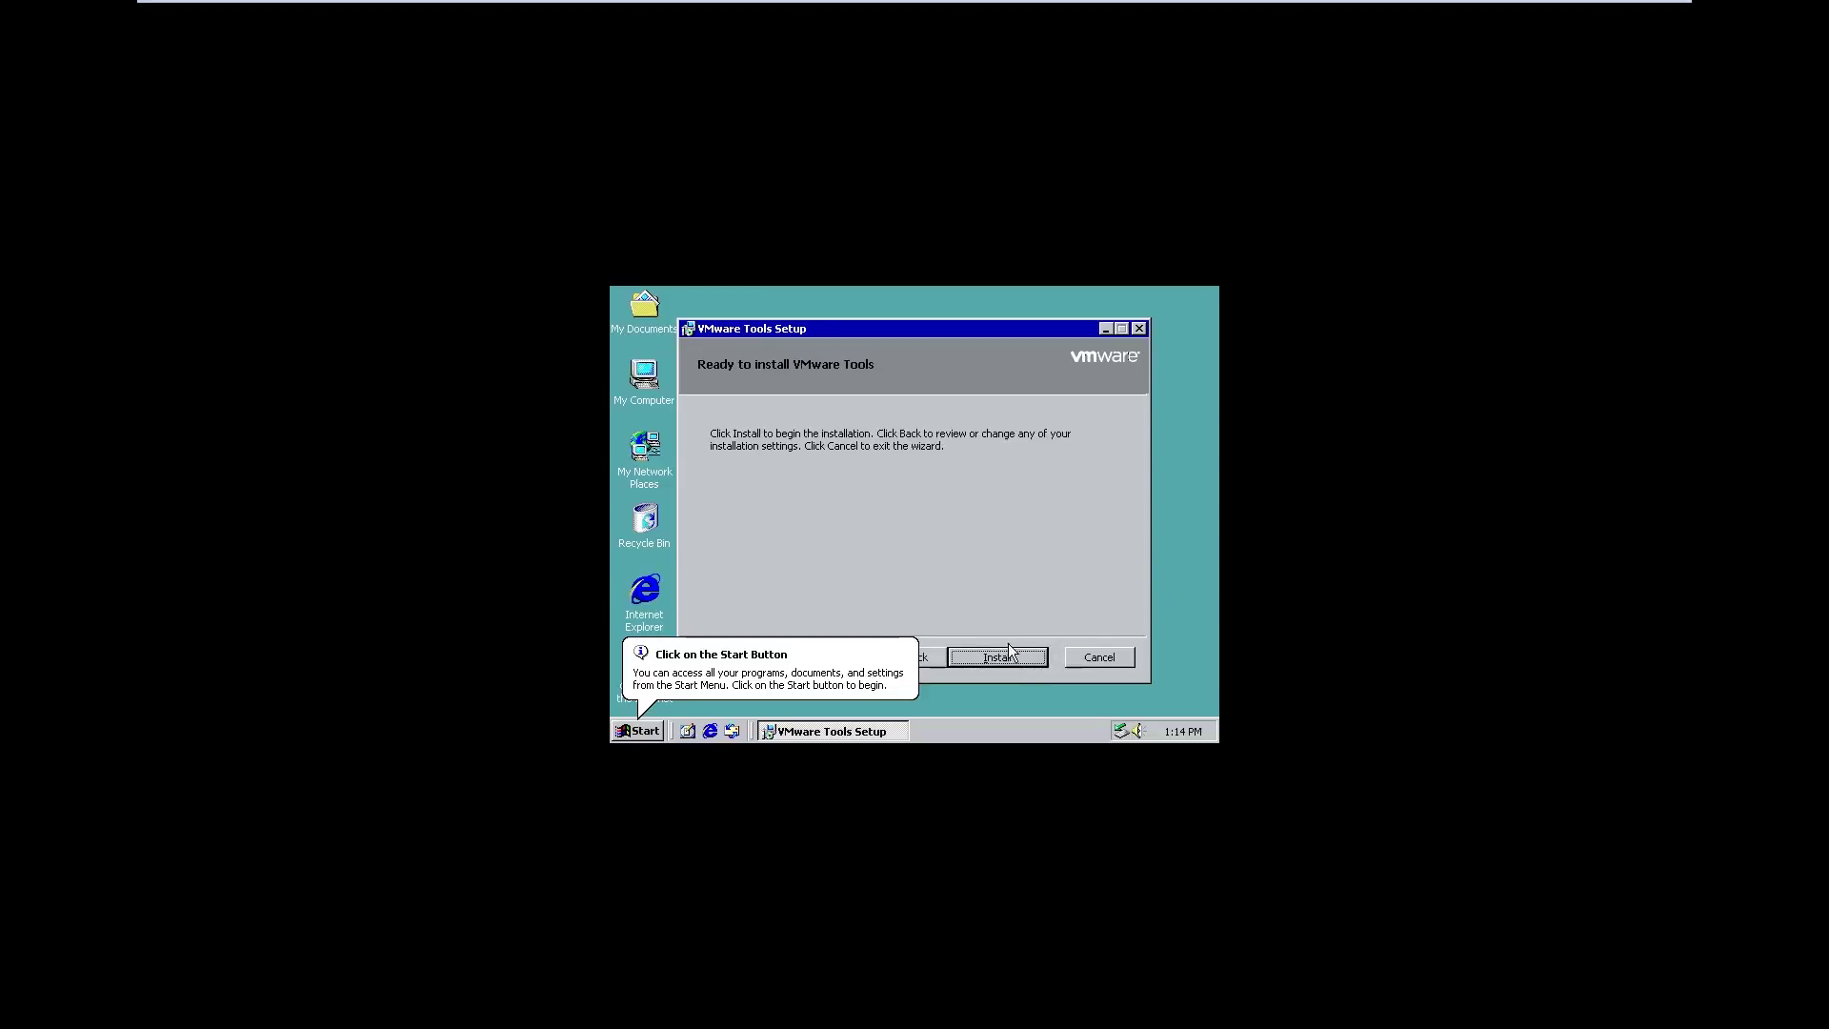
{"action": "left_click", "coordinate": [1006, 656]}
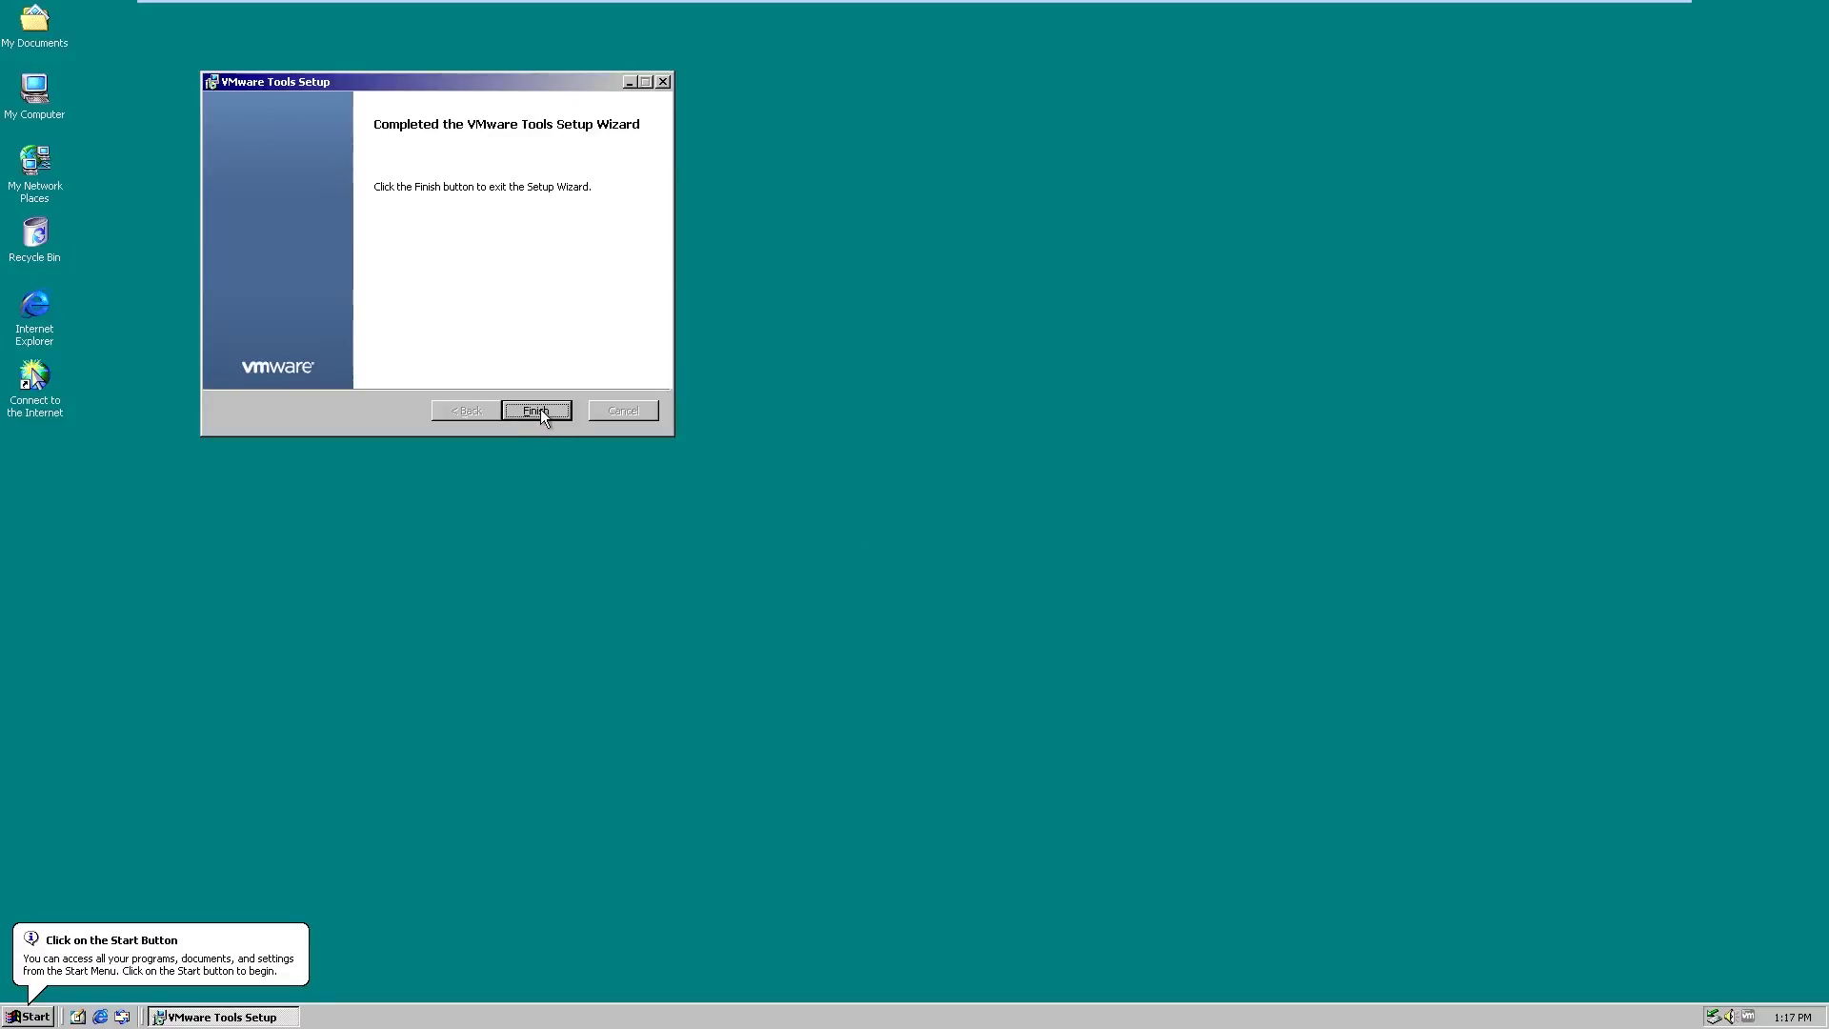
{"action": "left_click", "coordinate": [649, 447]}
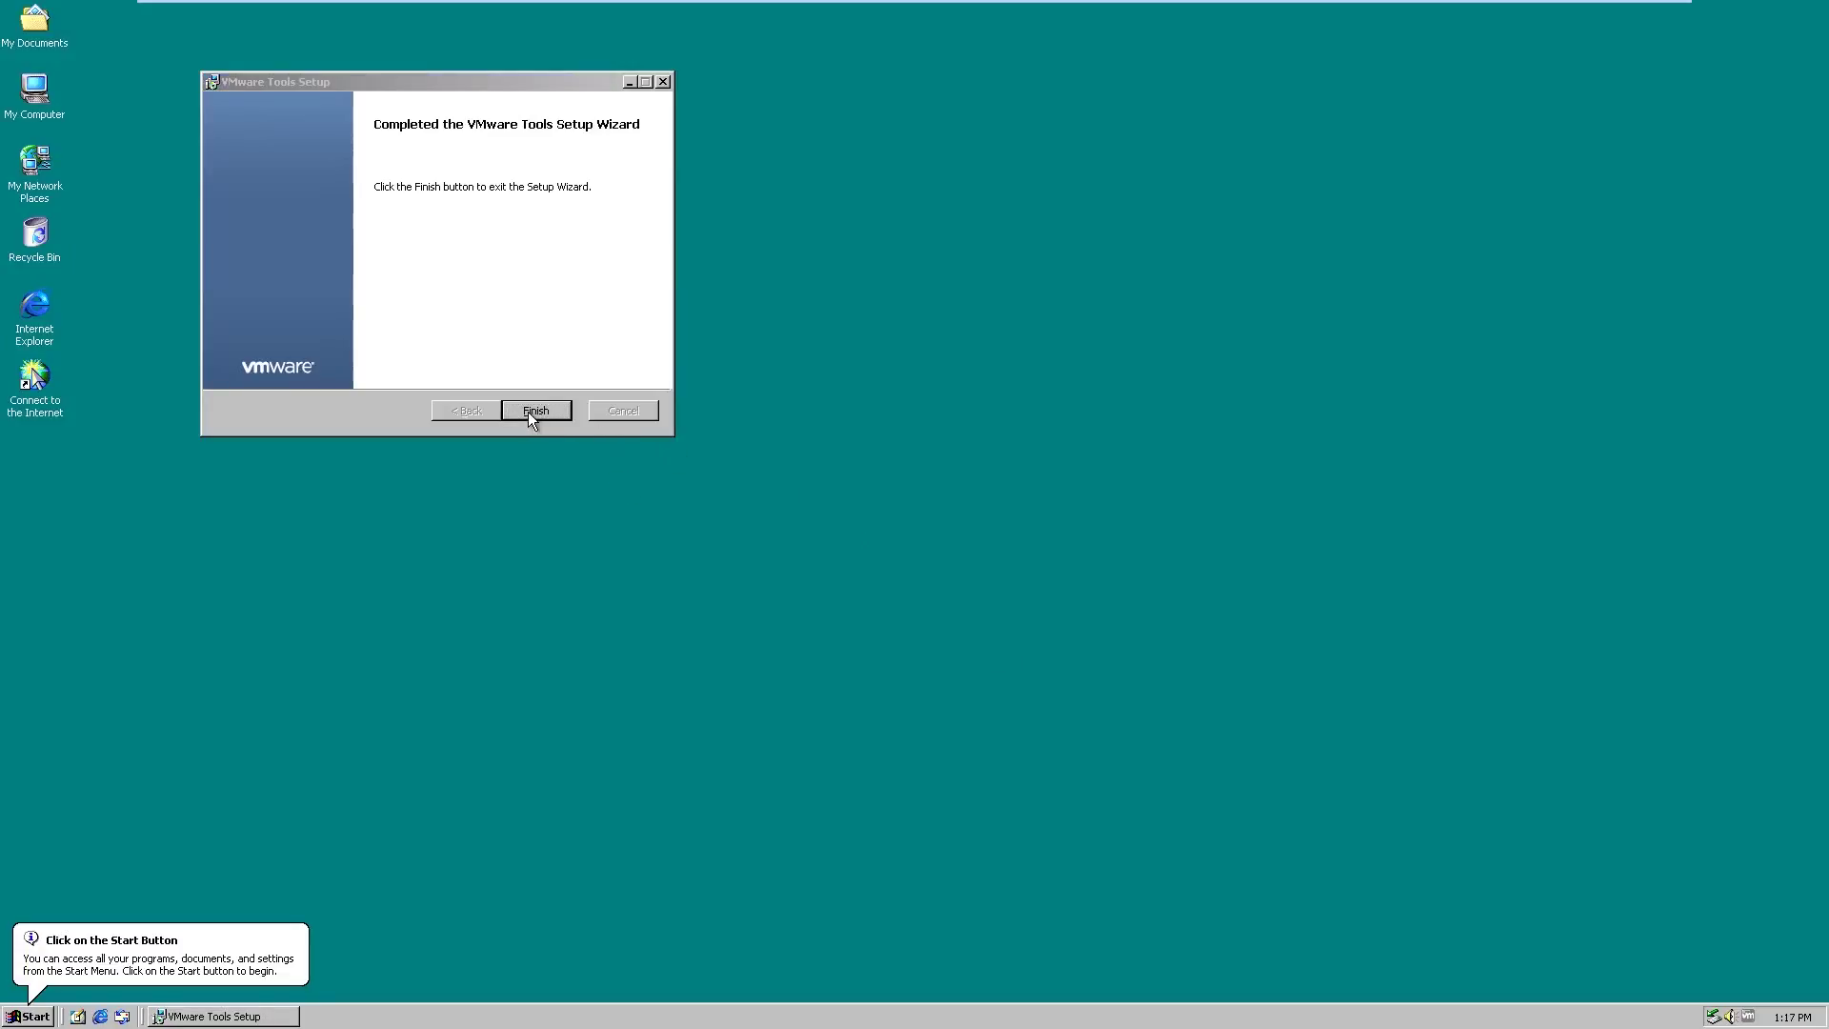
{"action": "left_click", "coordinate": [530, 413]}
Accept the restart prompt and log back on as Administrator with the account password
{"action": "left_click", "coordinate": [847, 556]}
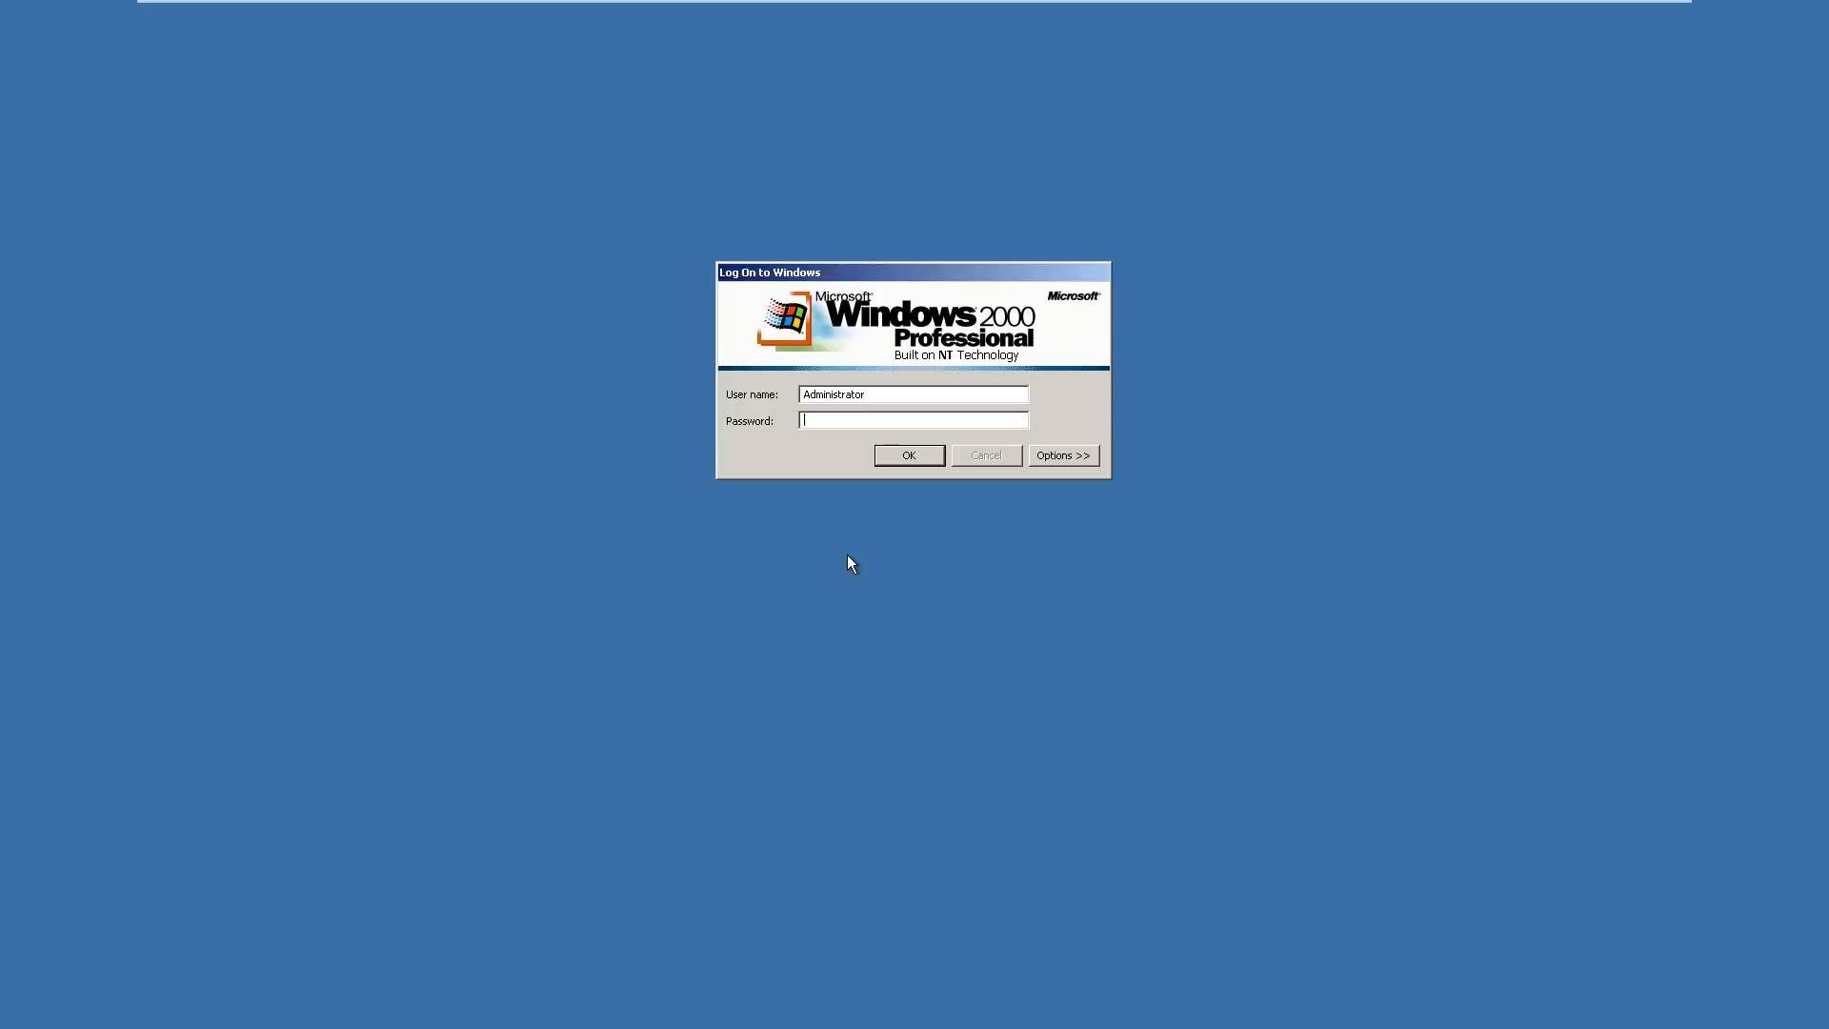
{"action": "type", "text": "******"}
{"action": "key", "text": "Return"}
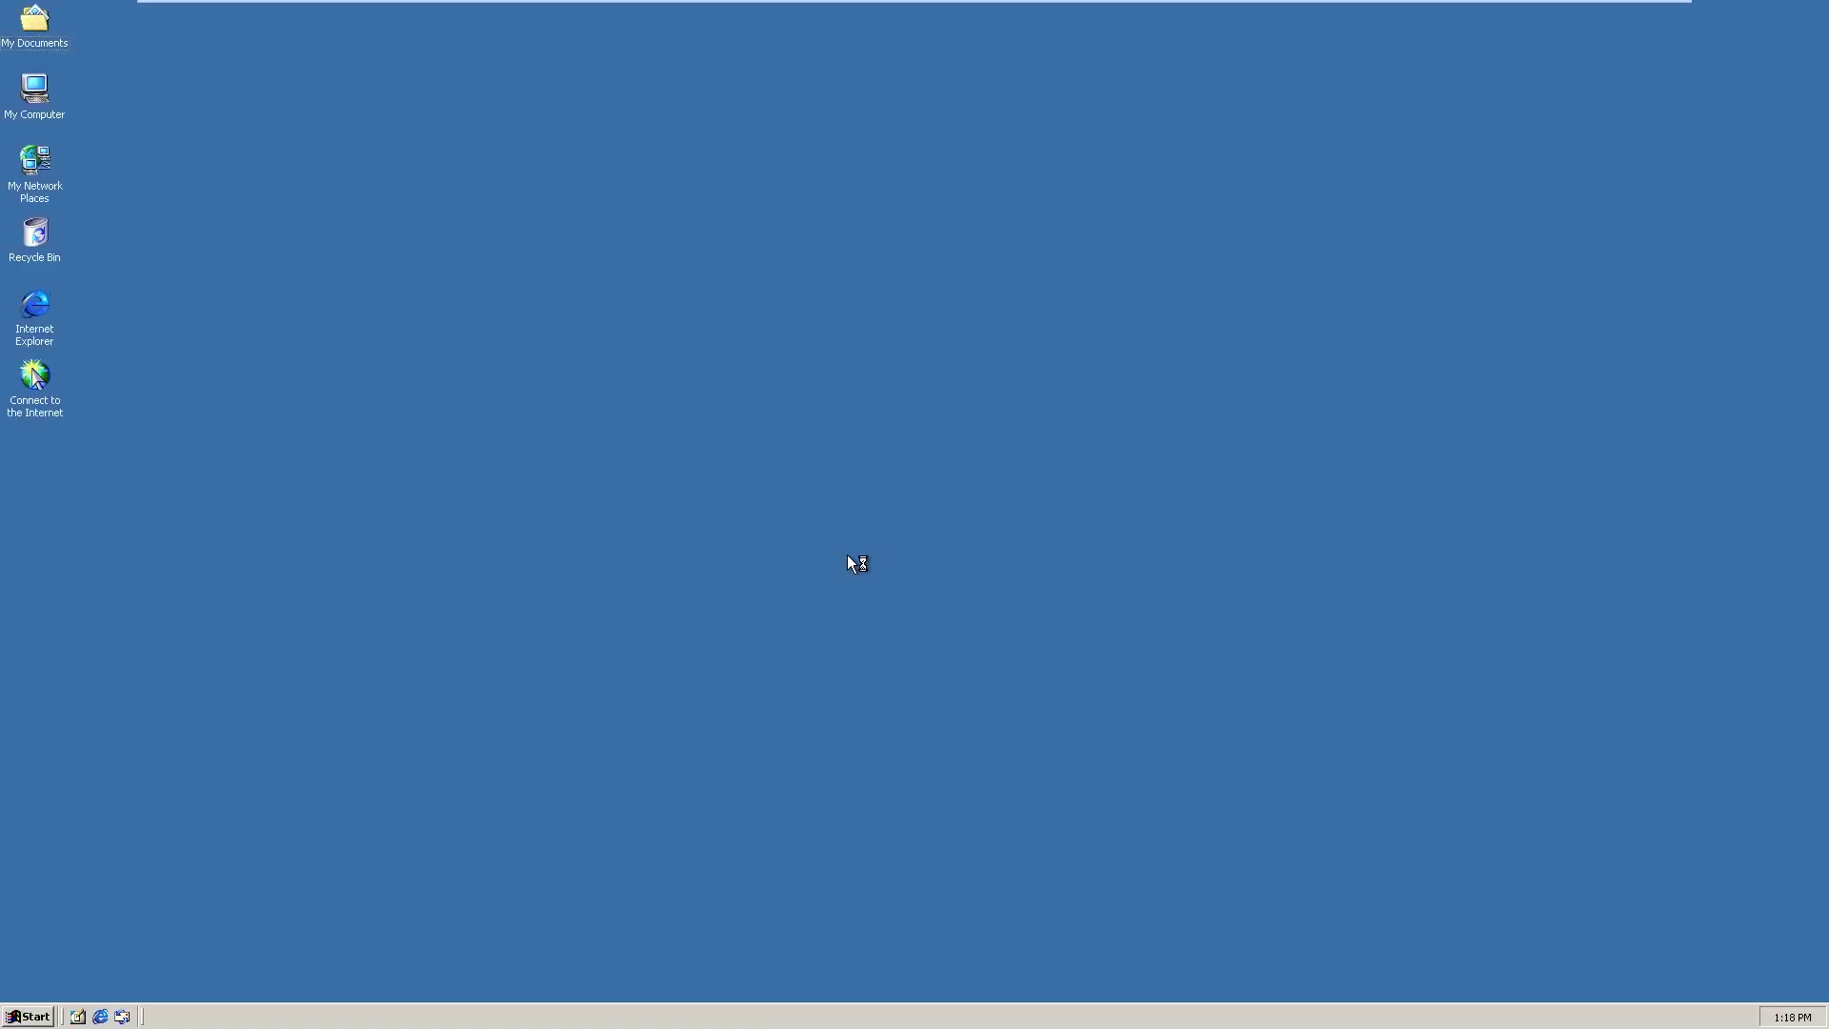
{"action": "key", "text": "shift+F10"}
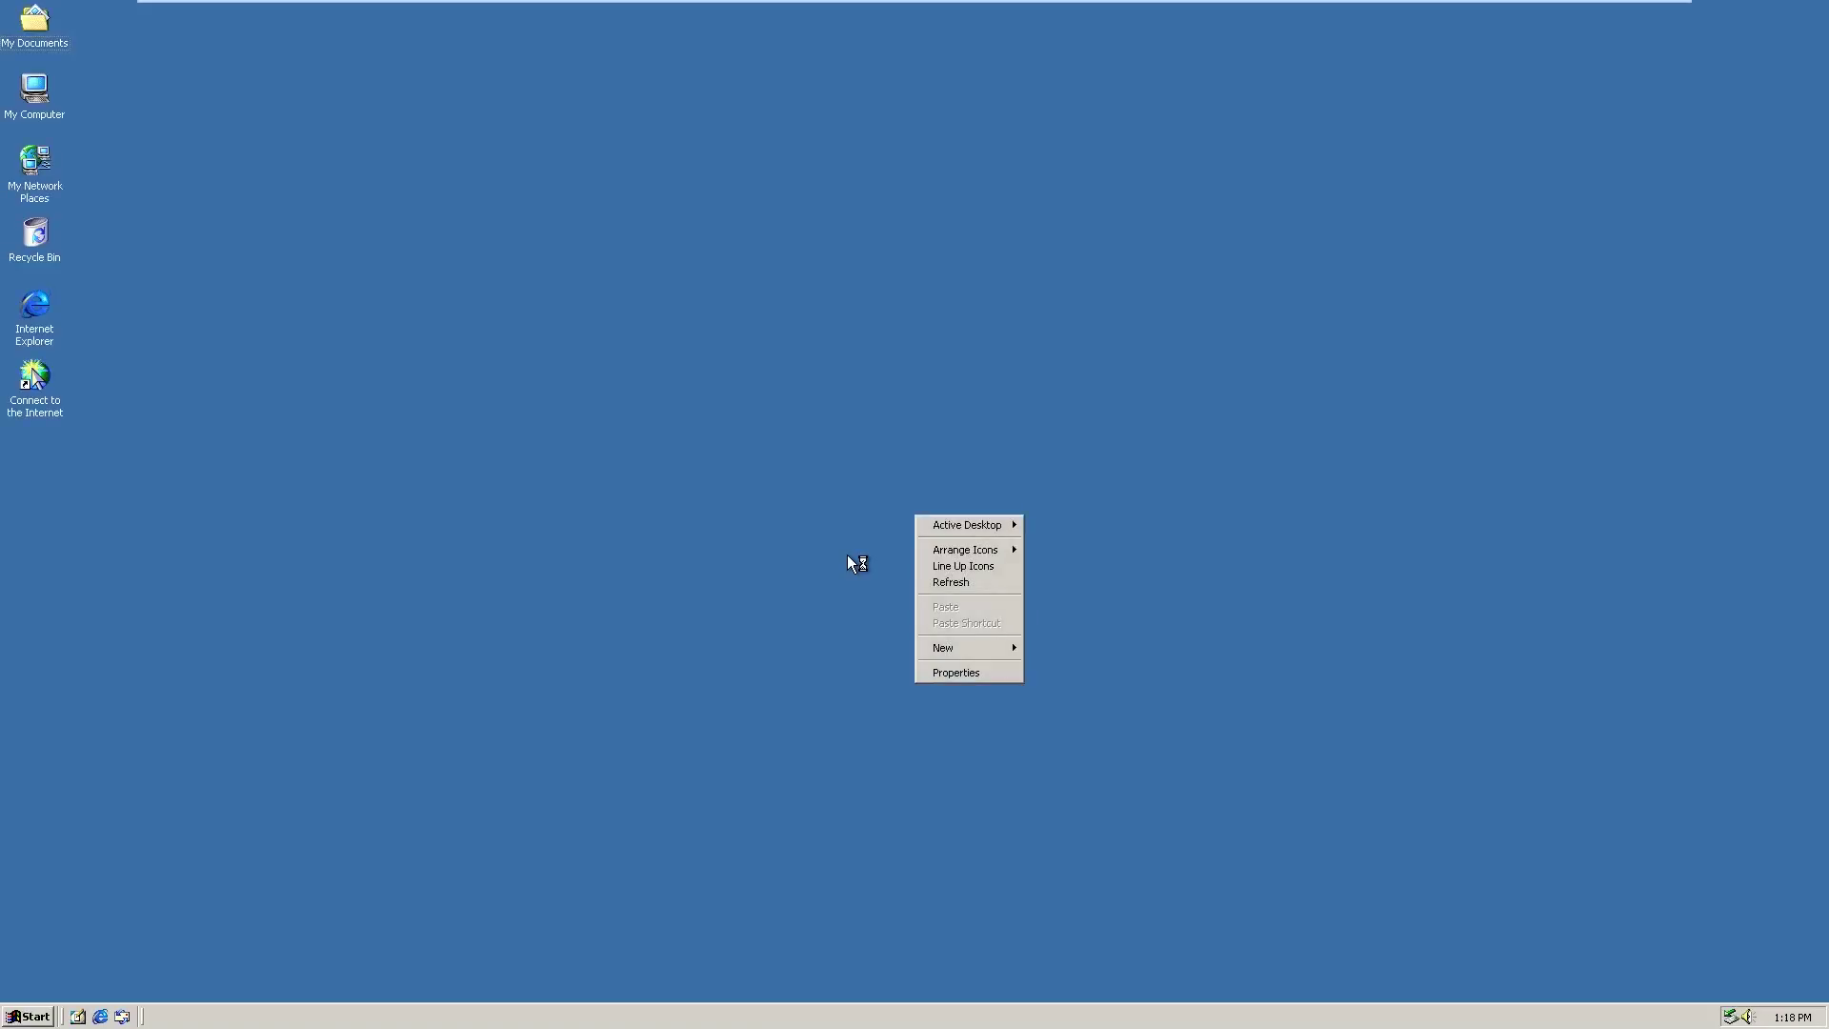
Set the Chateau wallpaper with Stretch display, enable Active Desktop, and close Display Properties
{"action": "left_click", "coordinate": [978, 673]}
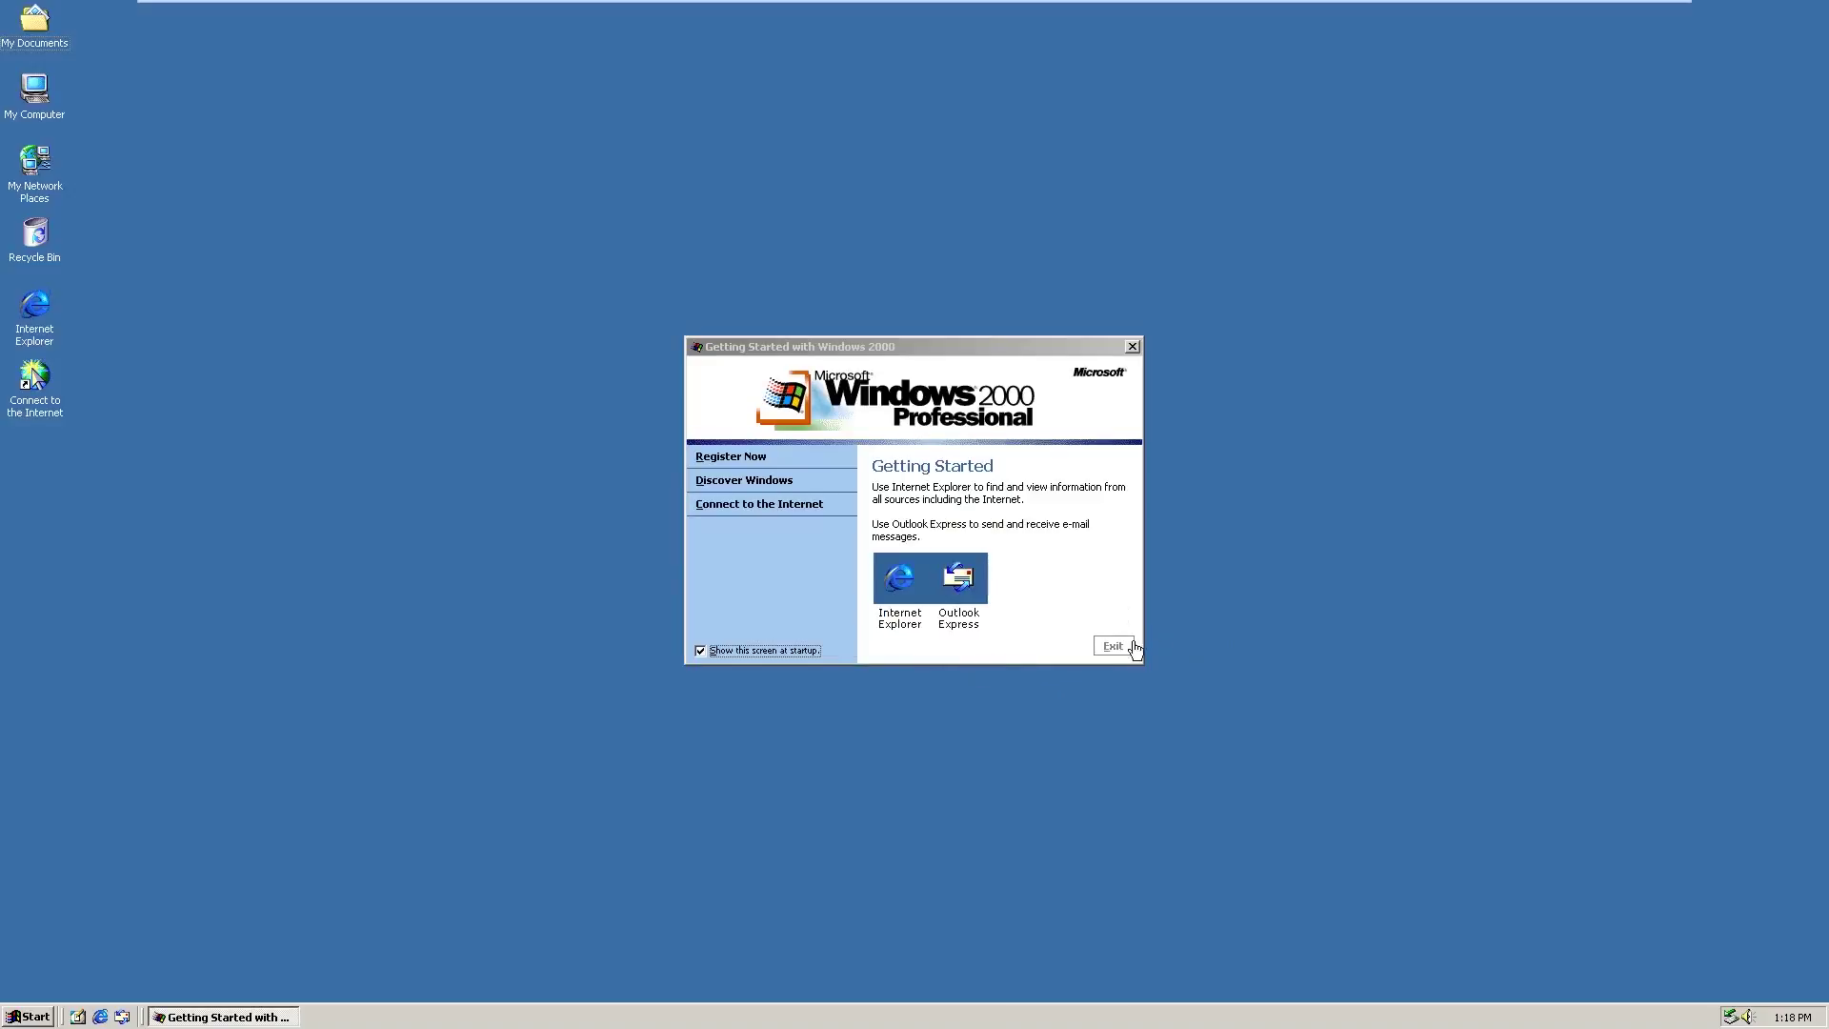
{"action": "left_click", "coordinate": [1113, 646]}
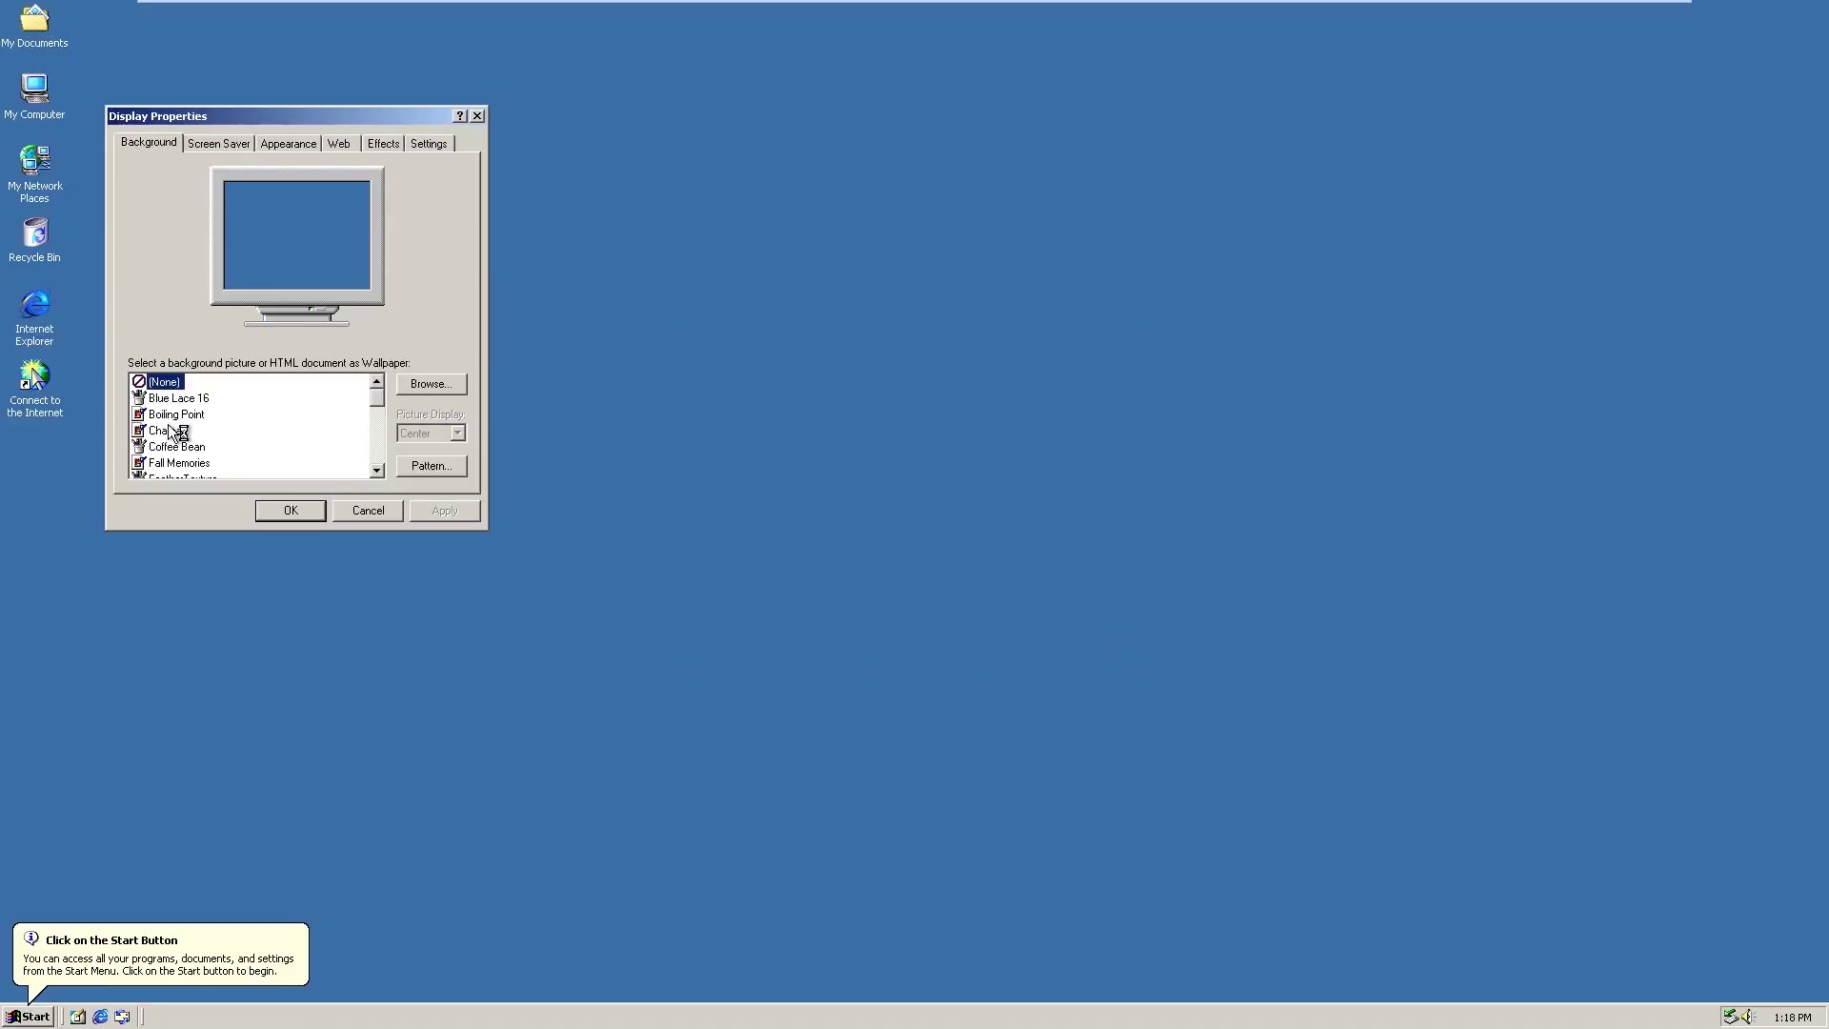
{"action": "left_click", "coordinate": [189, 430]}
{"action": "left_click", "coordinate": [439, 425]}
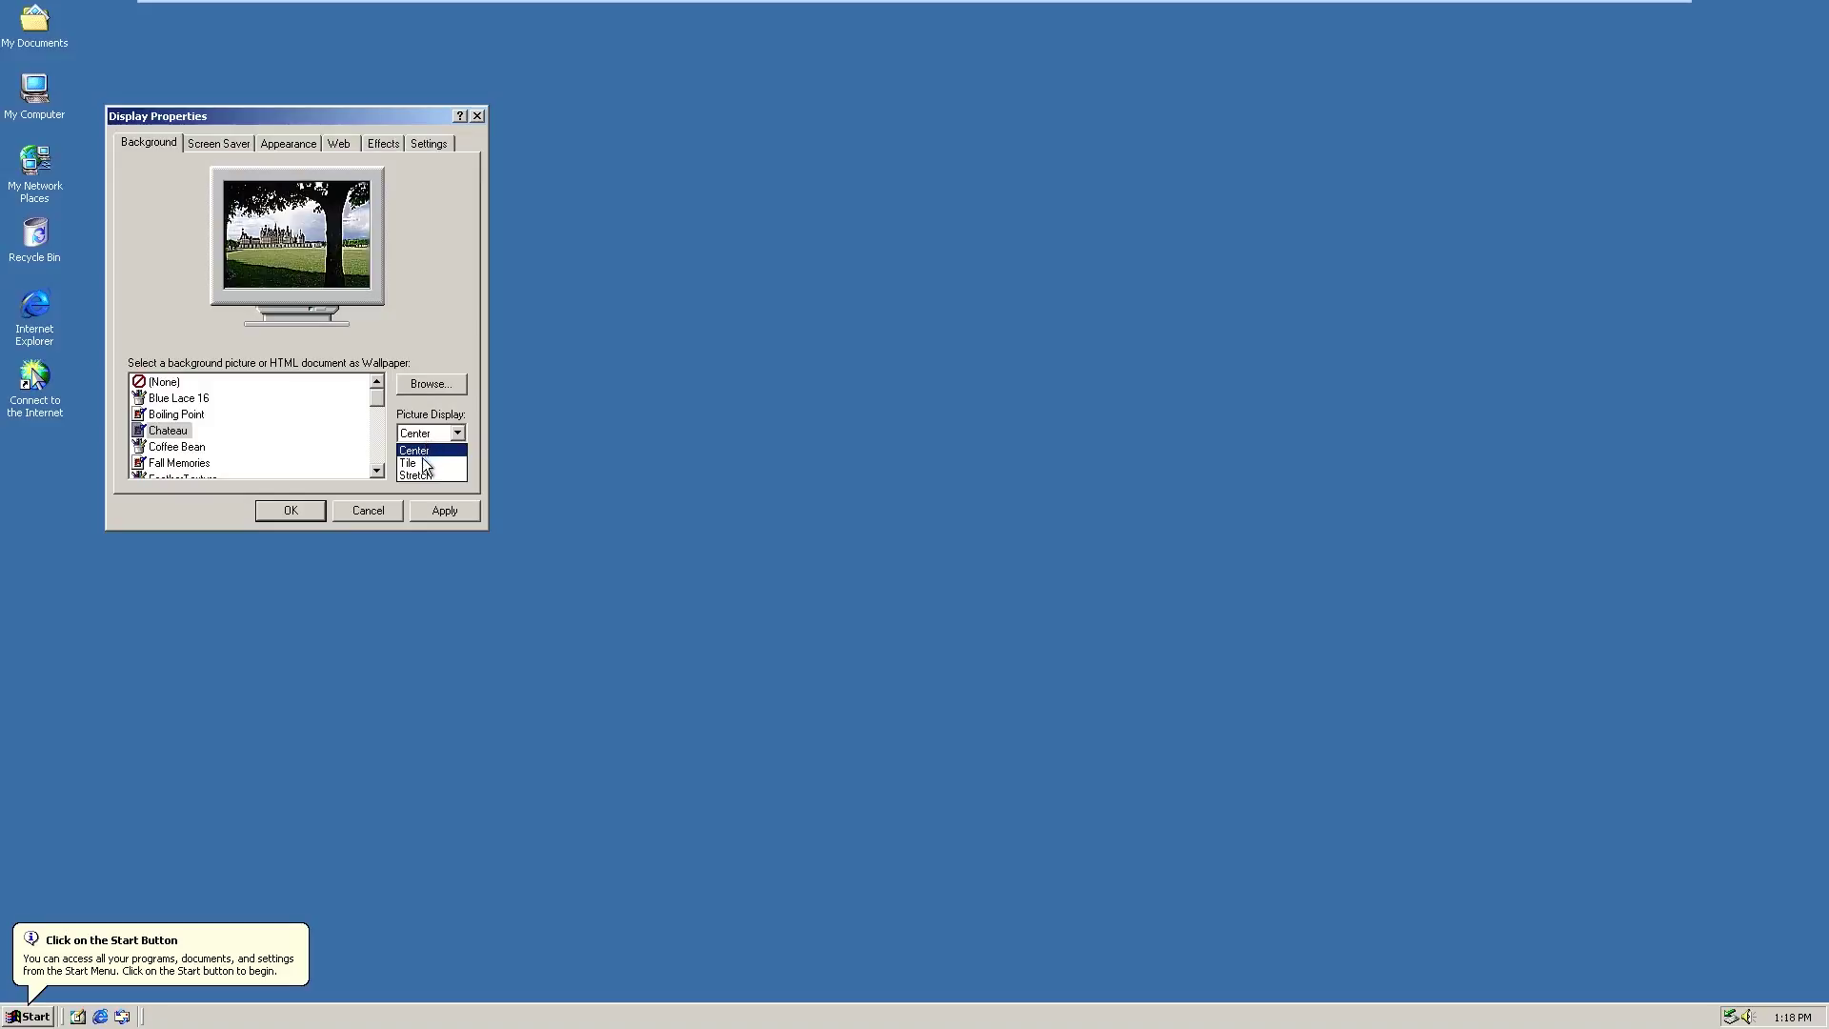
{"action": "left_click", "coordinate": [410, 474]}
{"action": "left_click", "coordinate": [454, 513]}
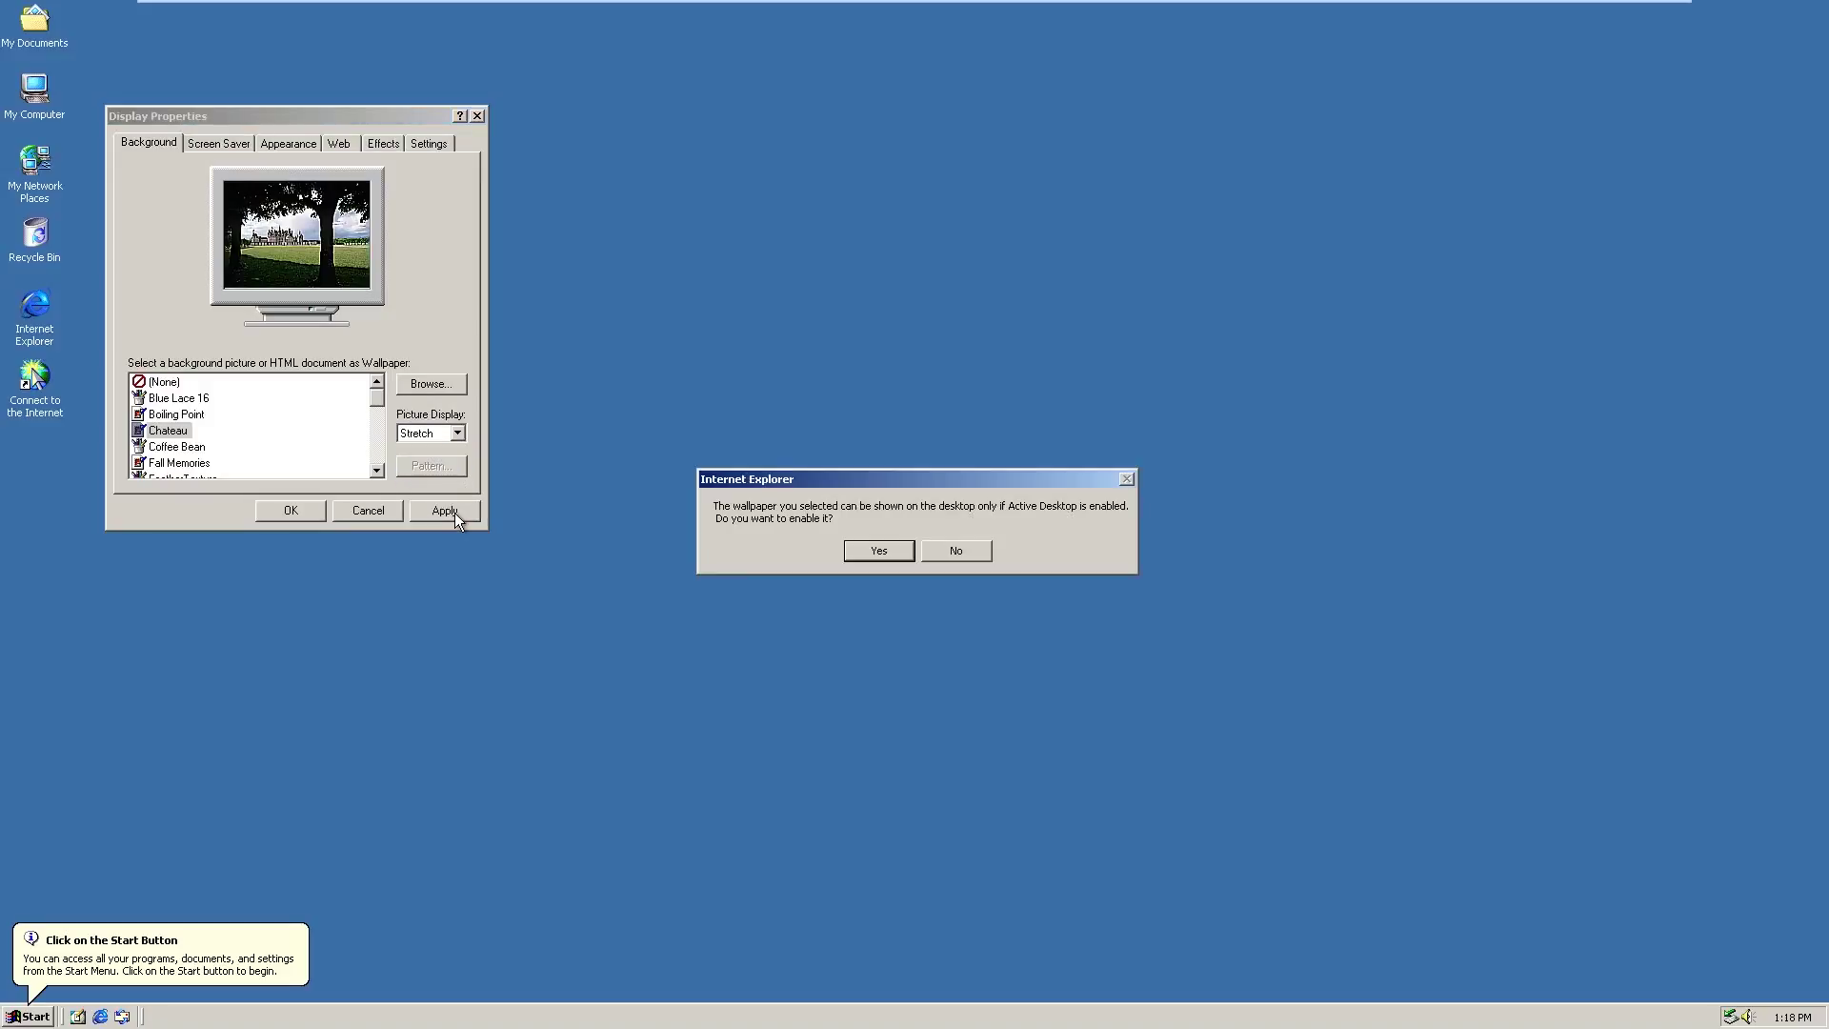
{"action": "left_click", "coordinate": [877, 552]}
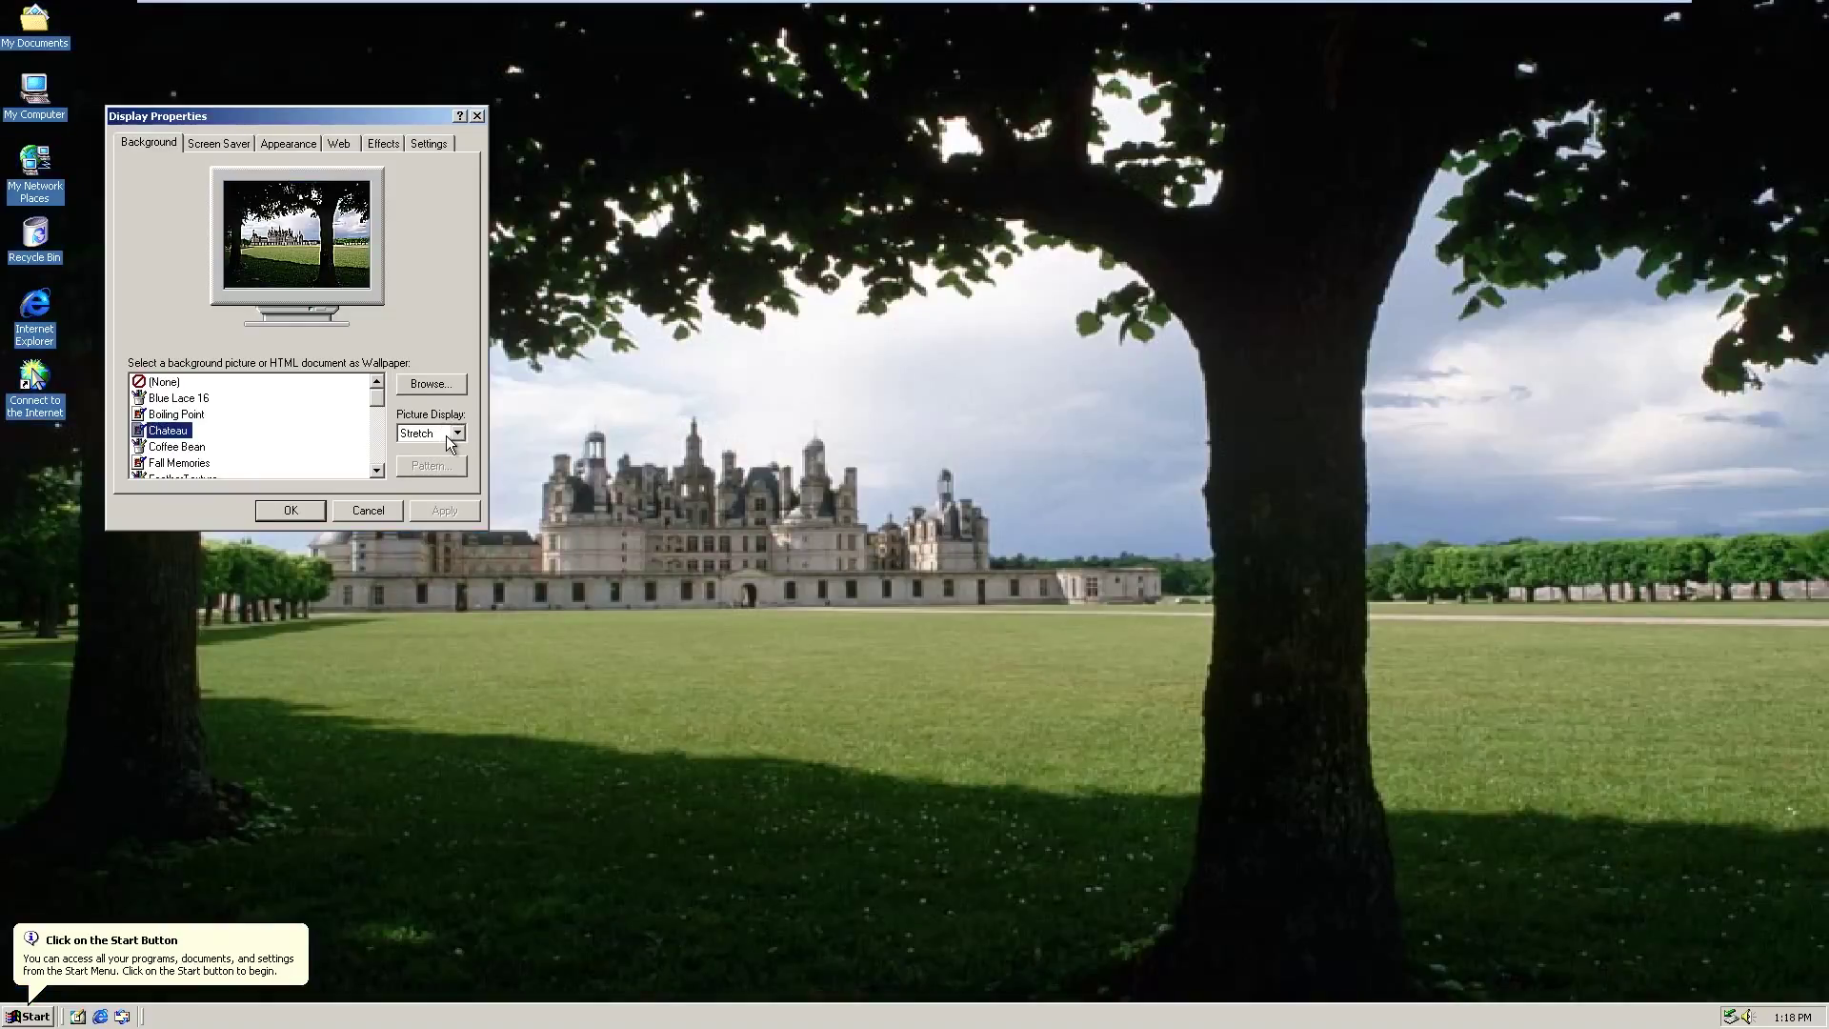
{"action": "left_click", "coordinate": [290, 512]}
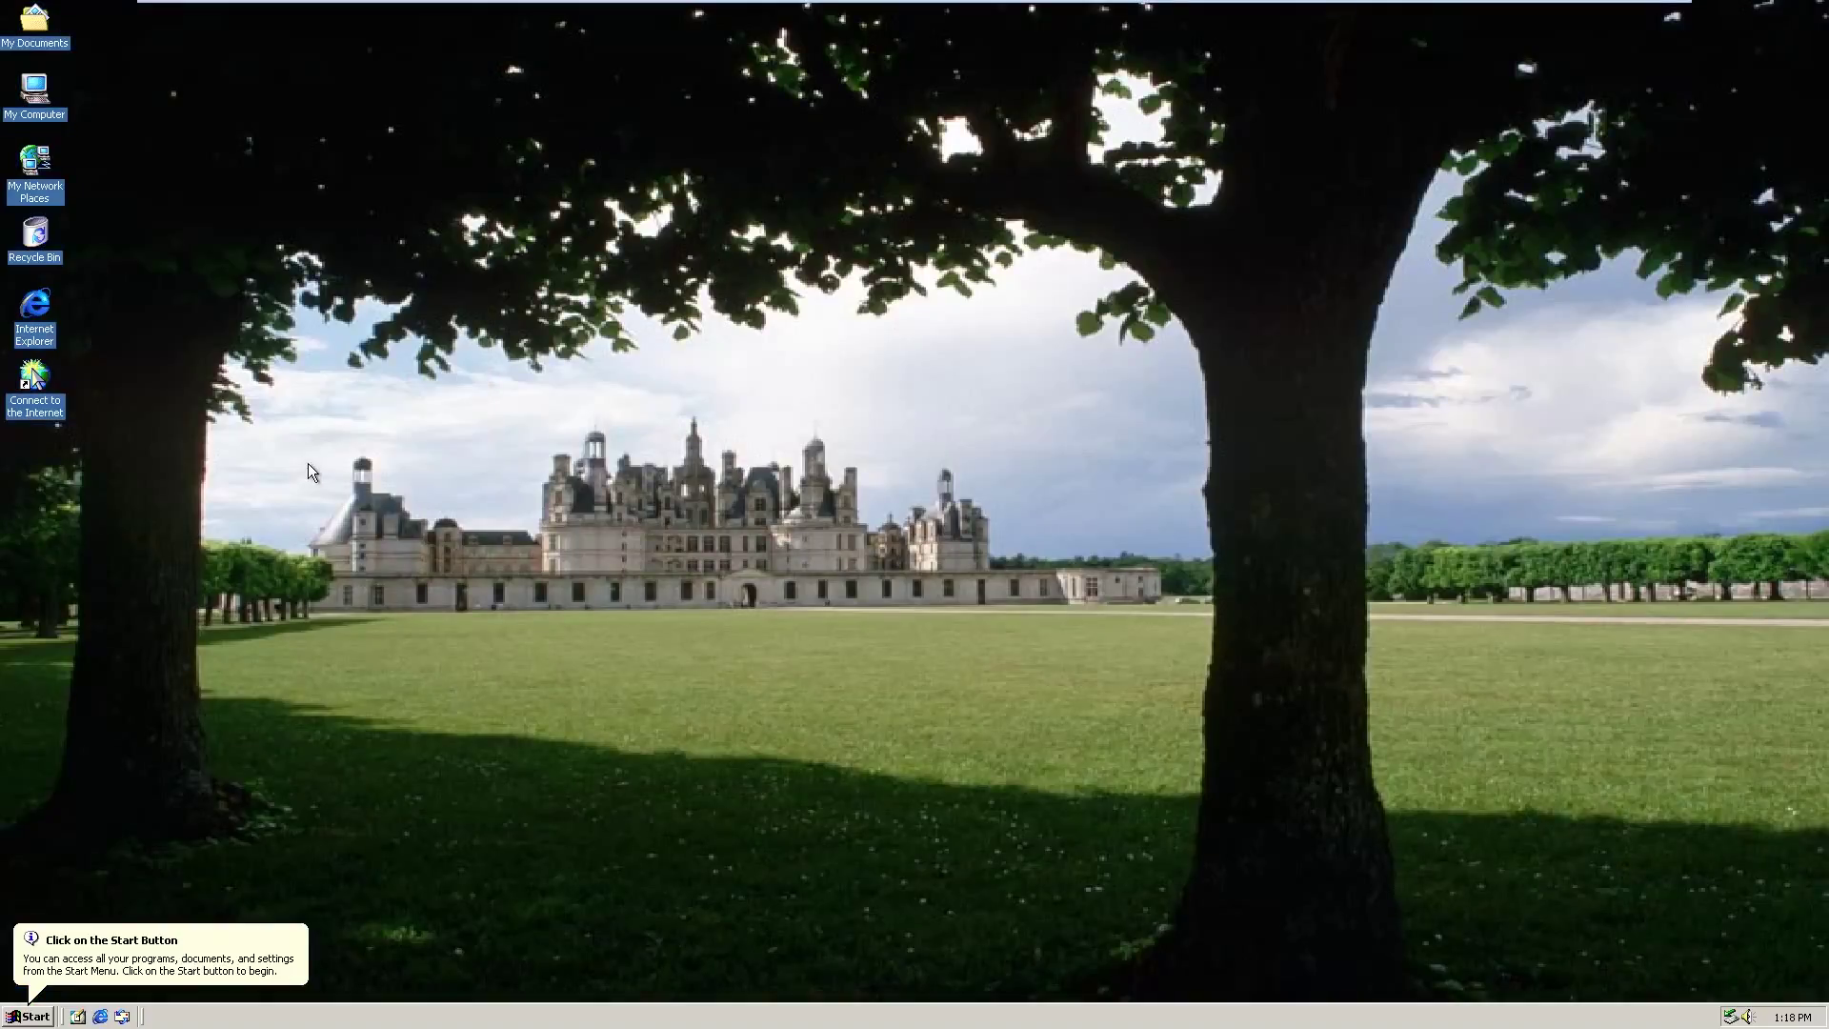